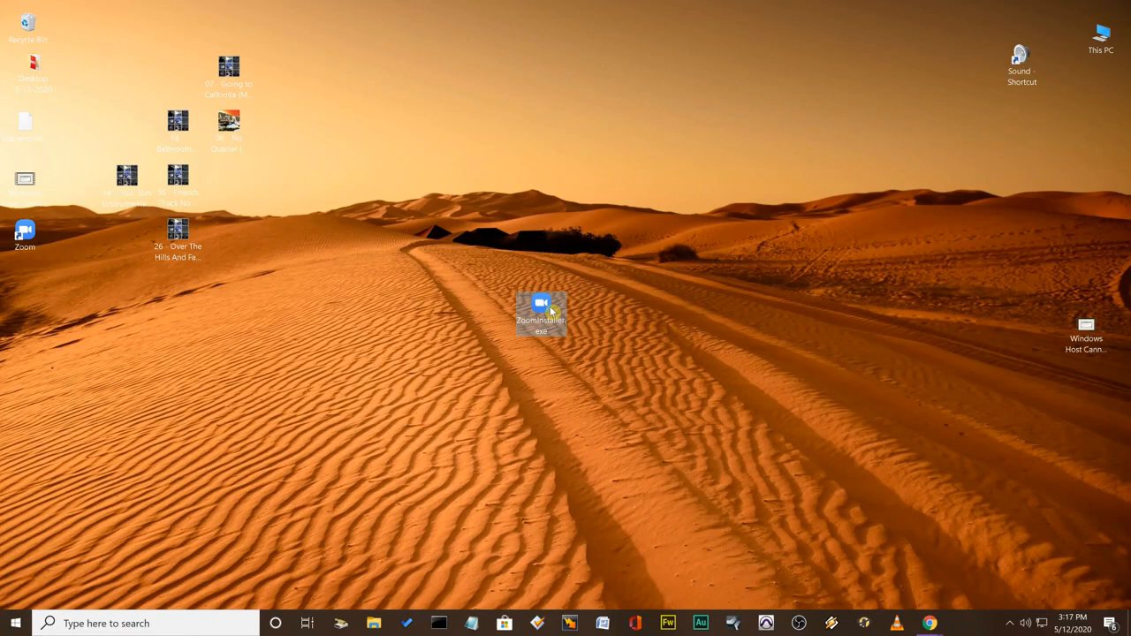
Move the ZoomInstaller file to the far side of the desktop, just above the Windows Host shortcut.
mouse_move(539, 314)
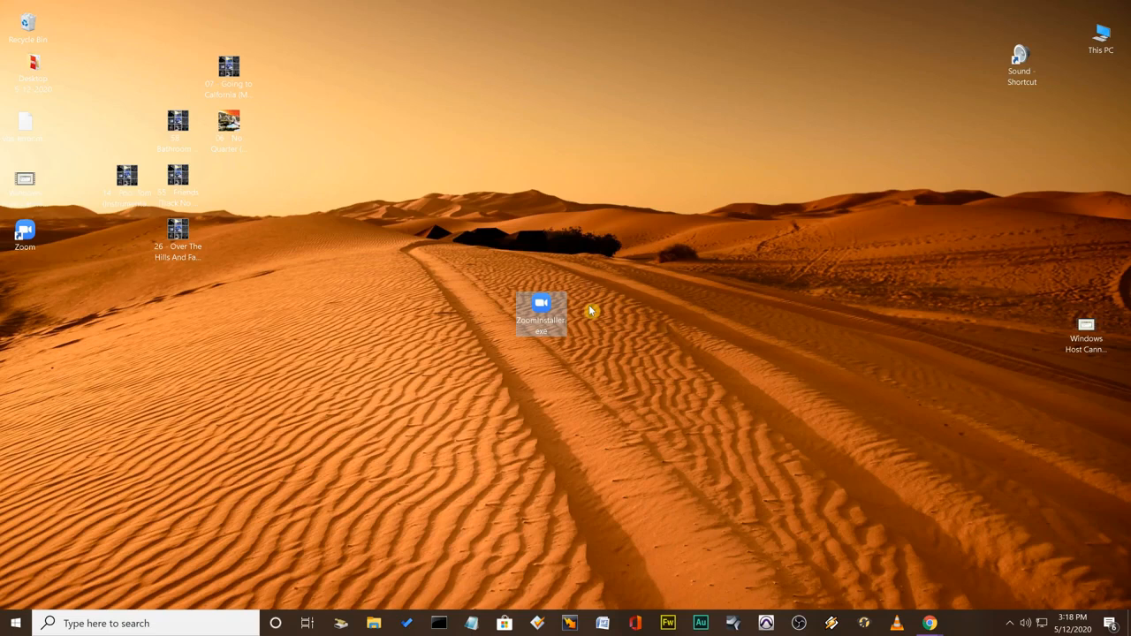
drag(520, 307, 1061, 232)
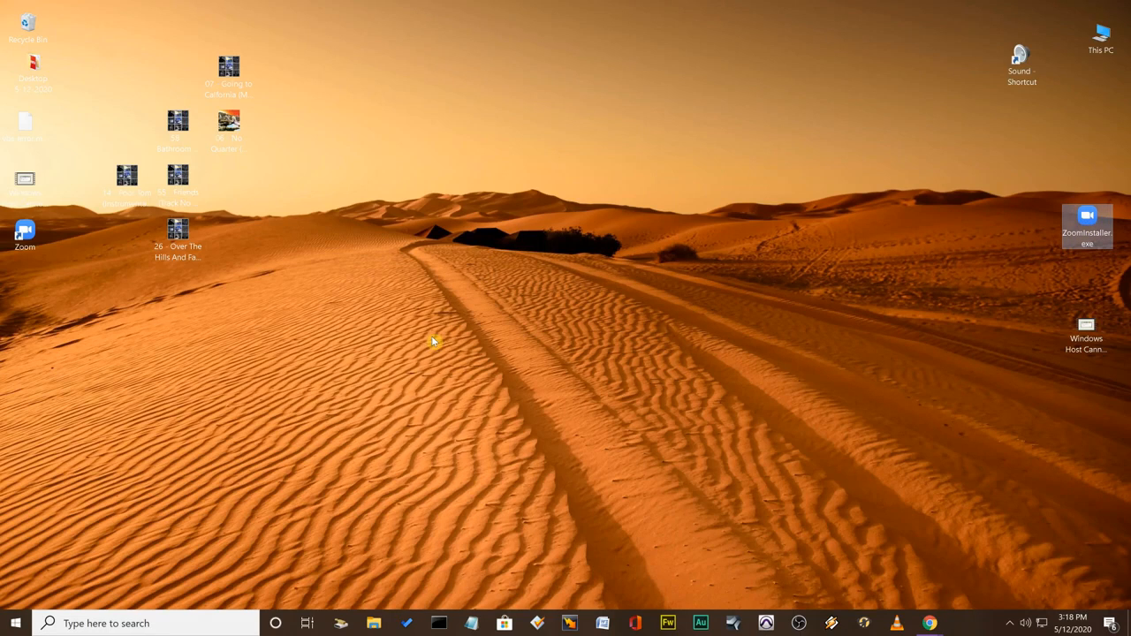
drag(1077, 228, 1088, 266)
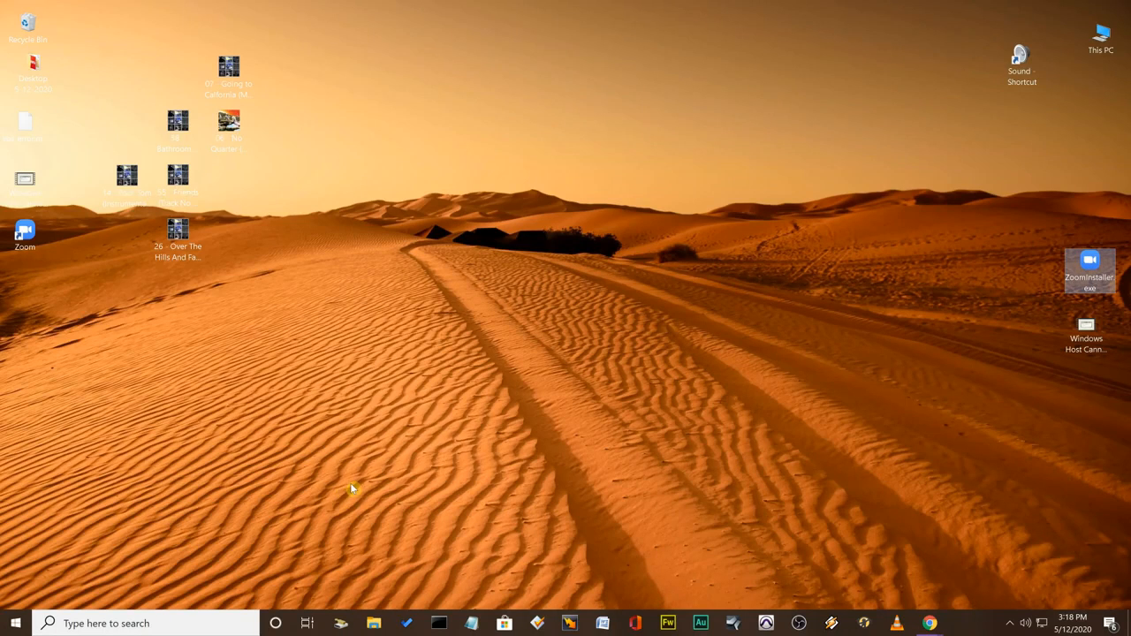
Open the main window of the installed Zoom desktop client.
click(32, 236)
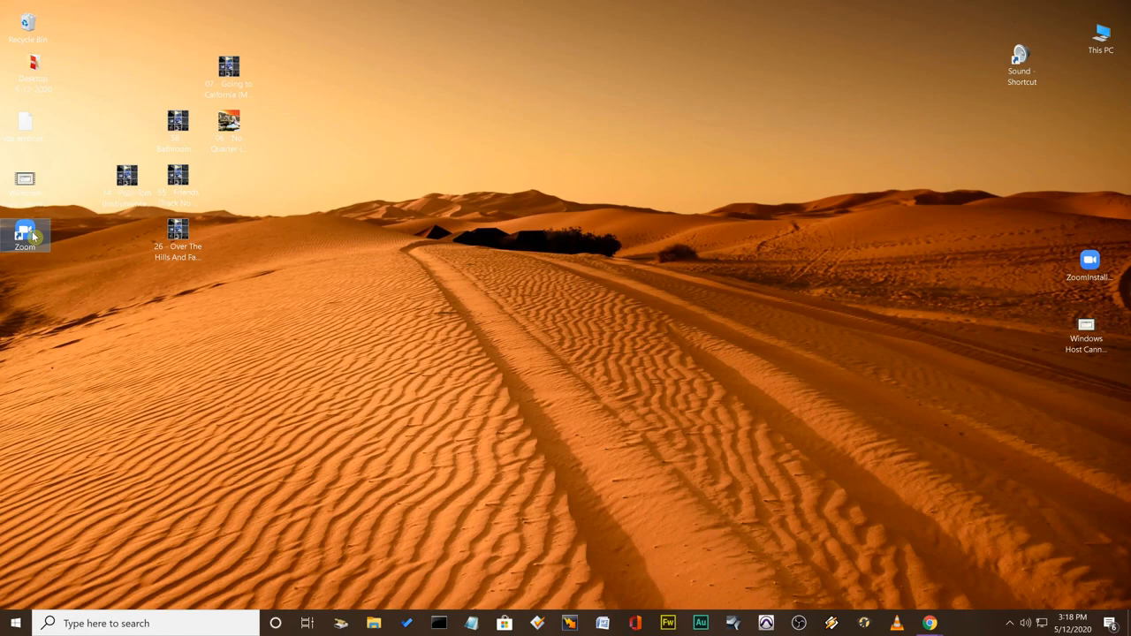
right_click(31, 235)
click(75, 216)
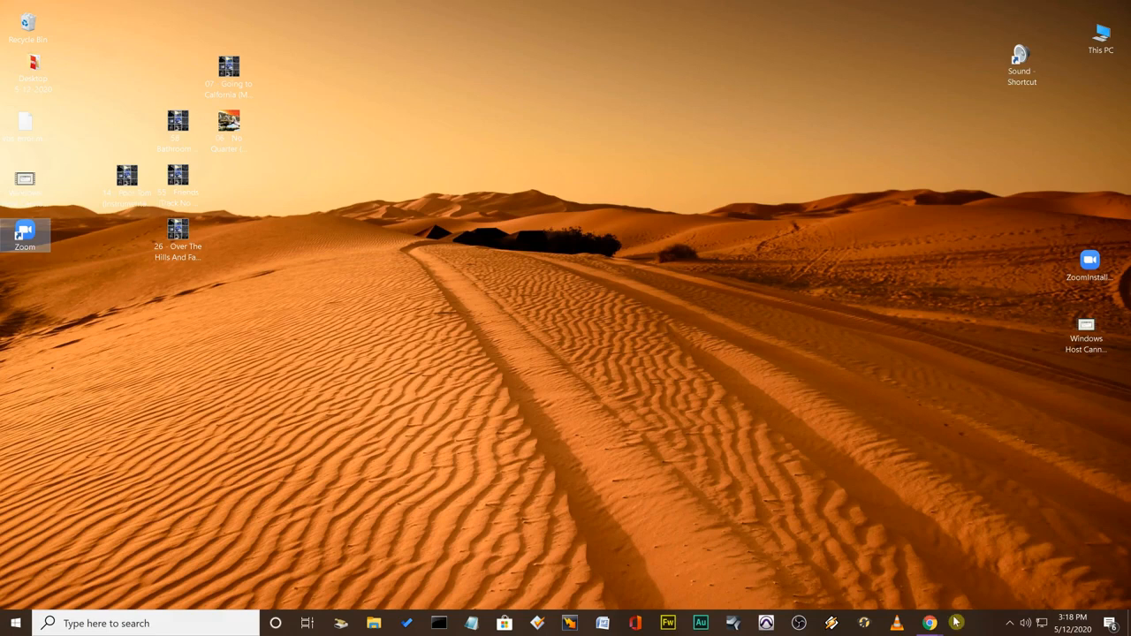
click(1011, 624)
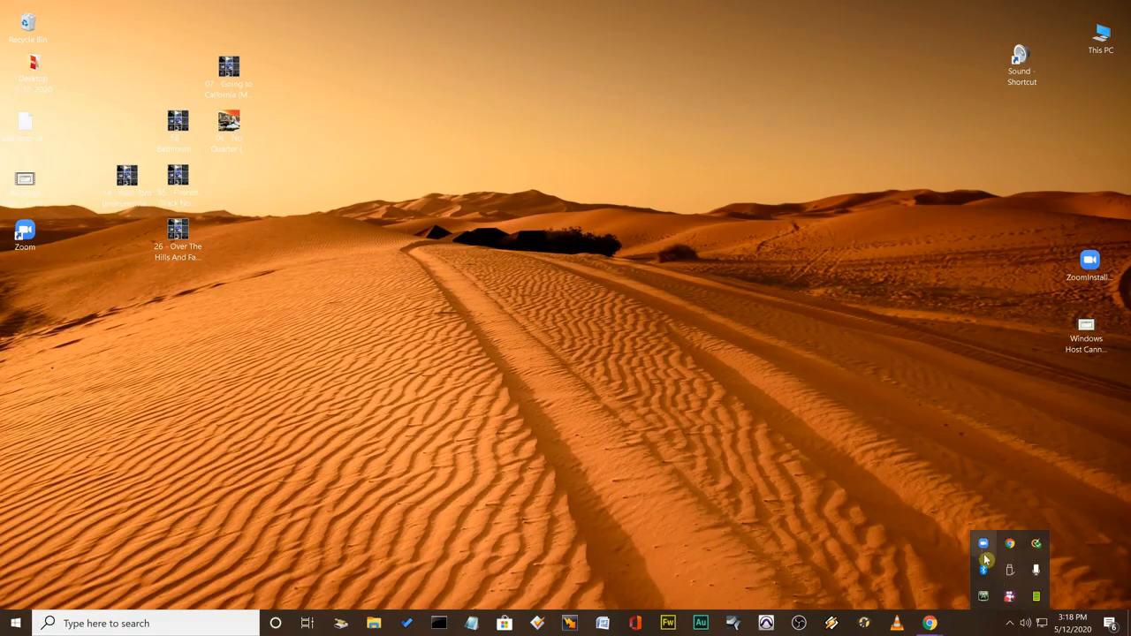
click(984, 544)
click(784, 337)
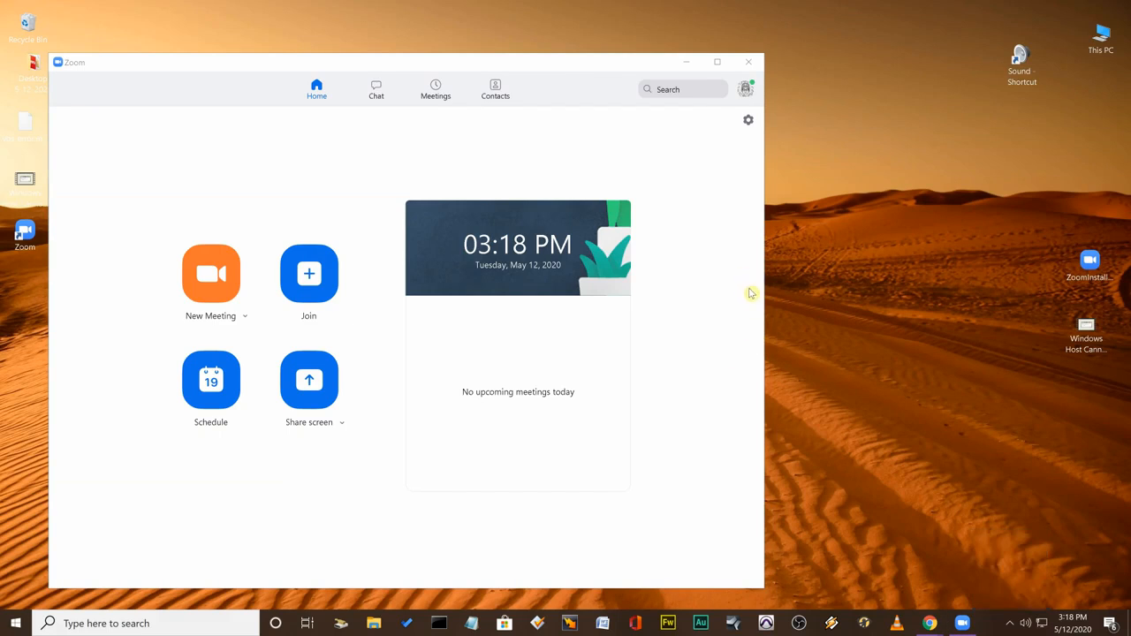
Open Zoom's additional web settings from its General settings and move the Settings window clear of the page.
click(748, 123)
click(749, 123)
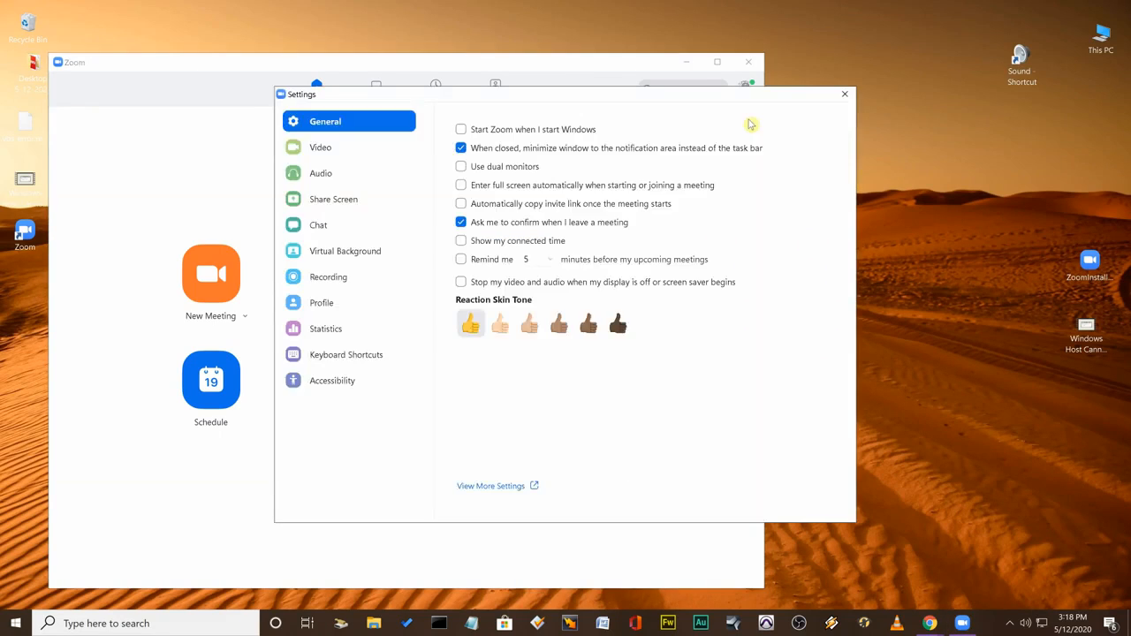
click(496, 487)
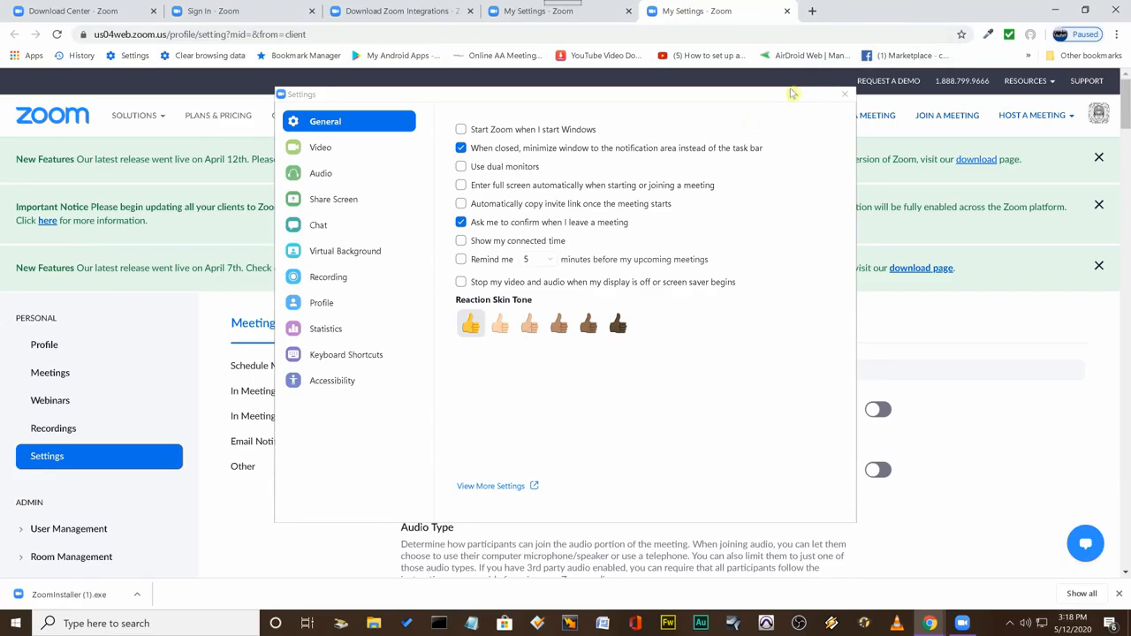
drag(788, 95, 783, 586)
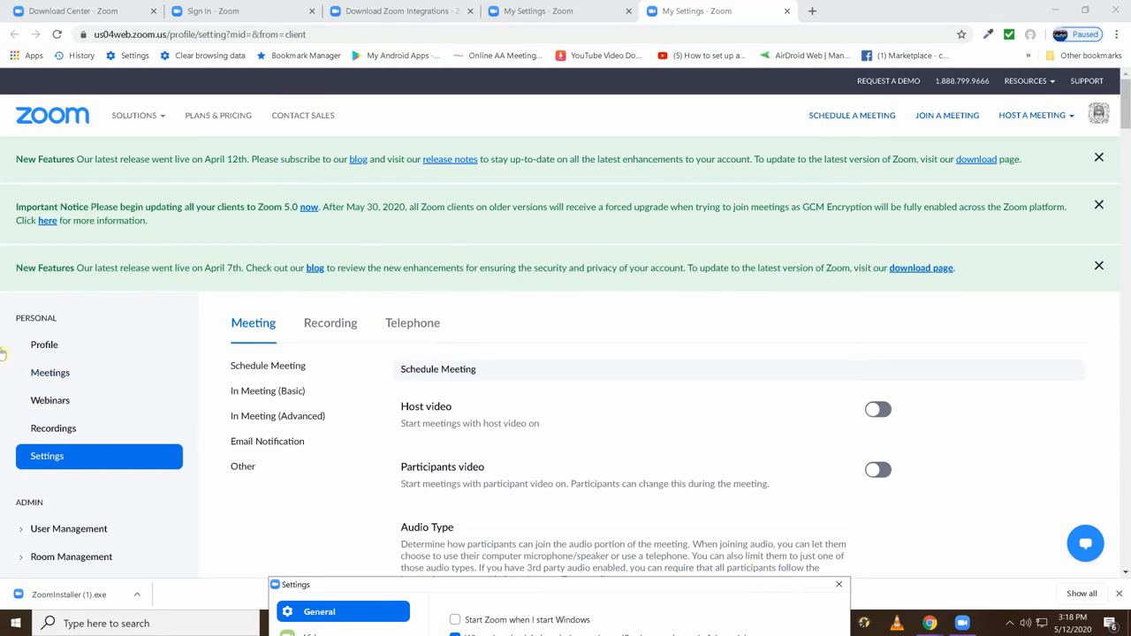
Show the Meetings page of the Zoom web account and dismiss its three notices.
click(48, 372)
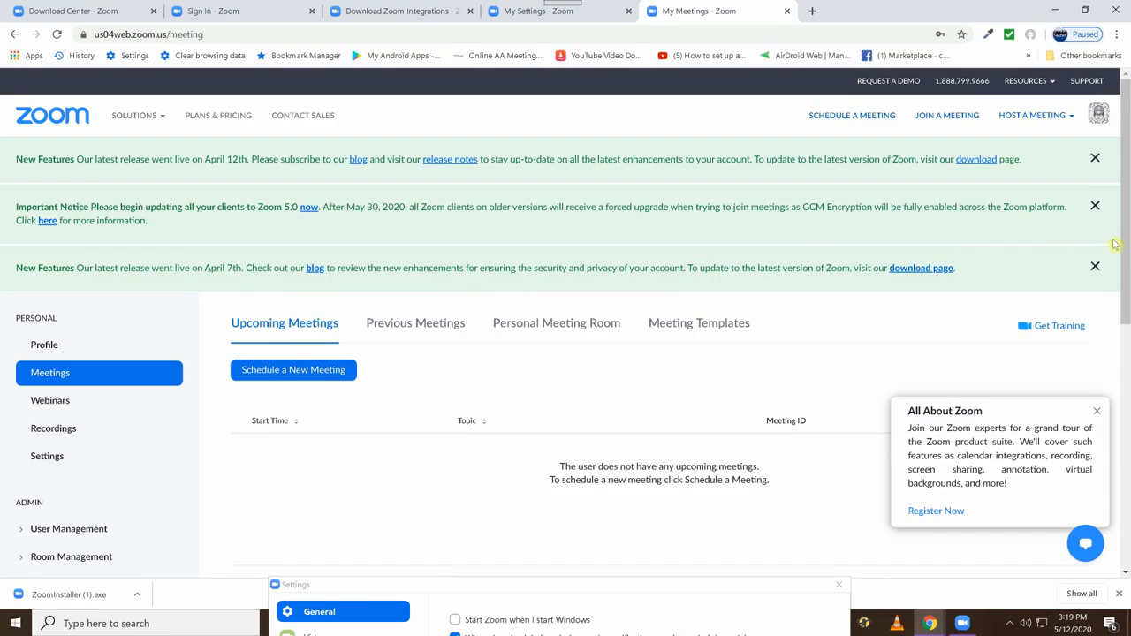
click(1094, 265)
click(1095, 206)
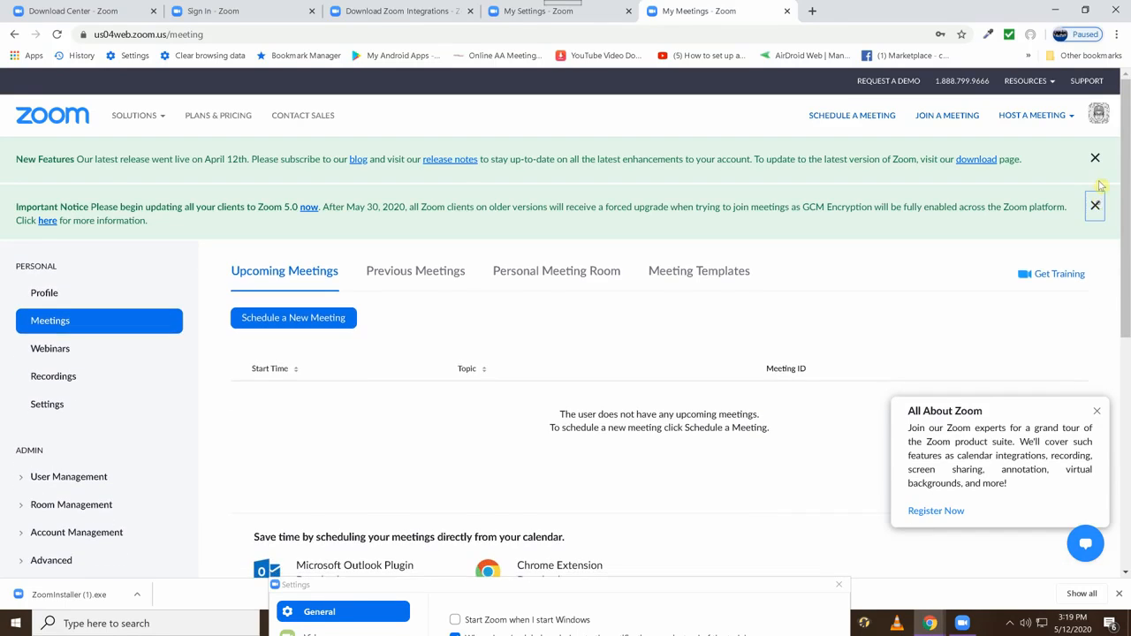
click(1096, 158)
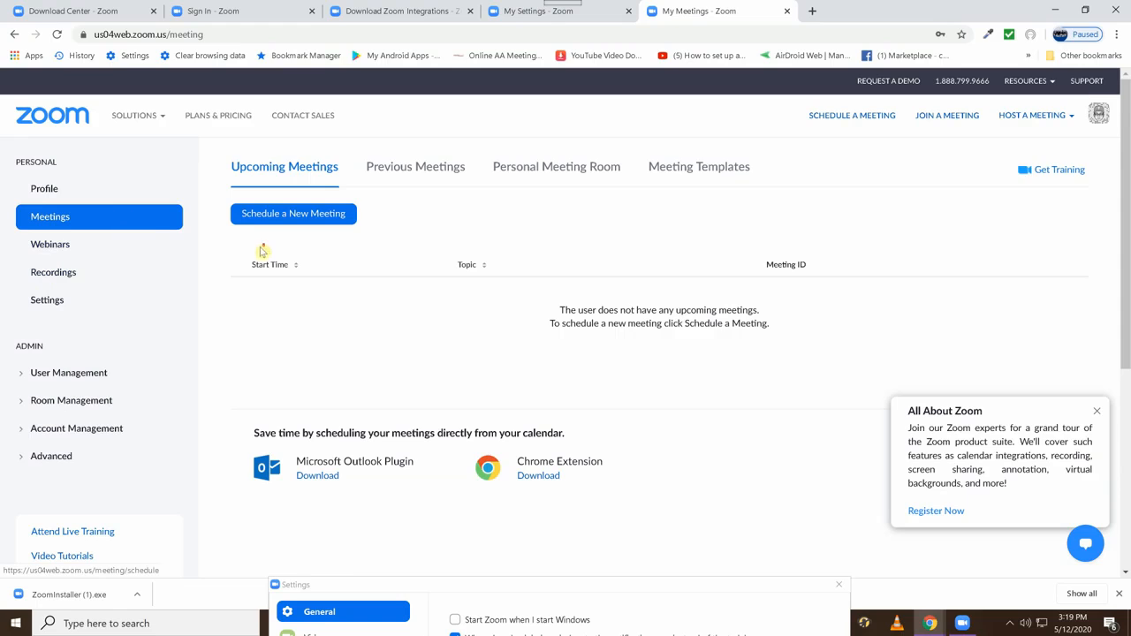
scroll(262, 248, down, 4)
scroll(264, 249, up, 4)
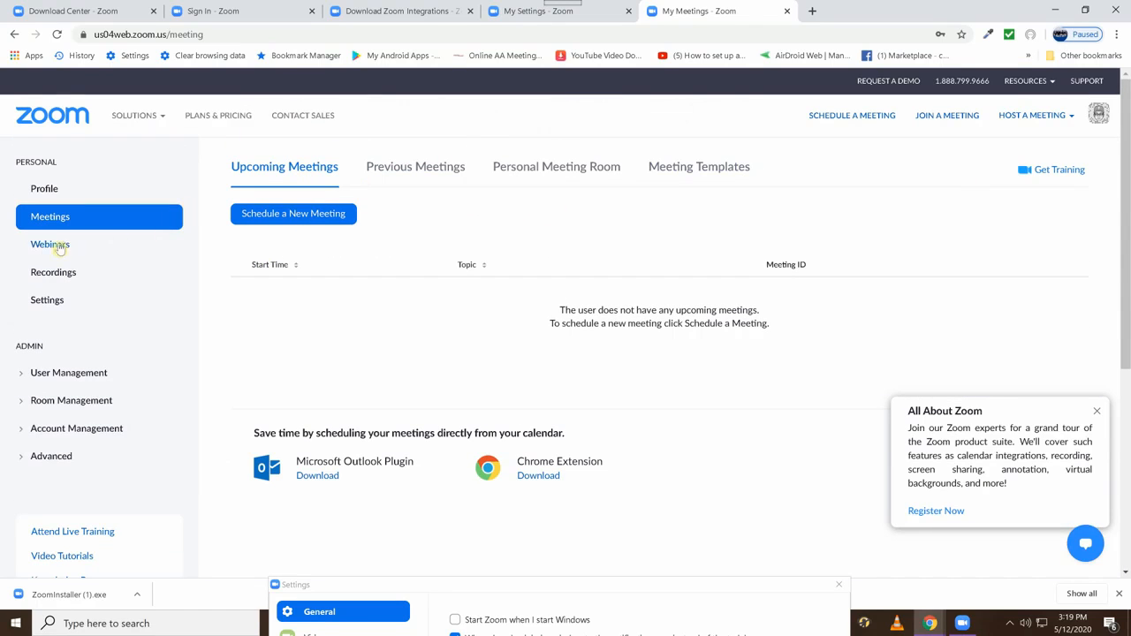
Examine the Zoom Rooms information under Room Management, dismissing its notices, and view the Zoom Rooms purchase plans.
click(72, 401)
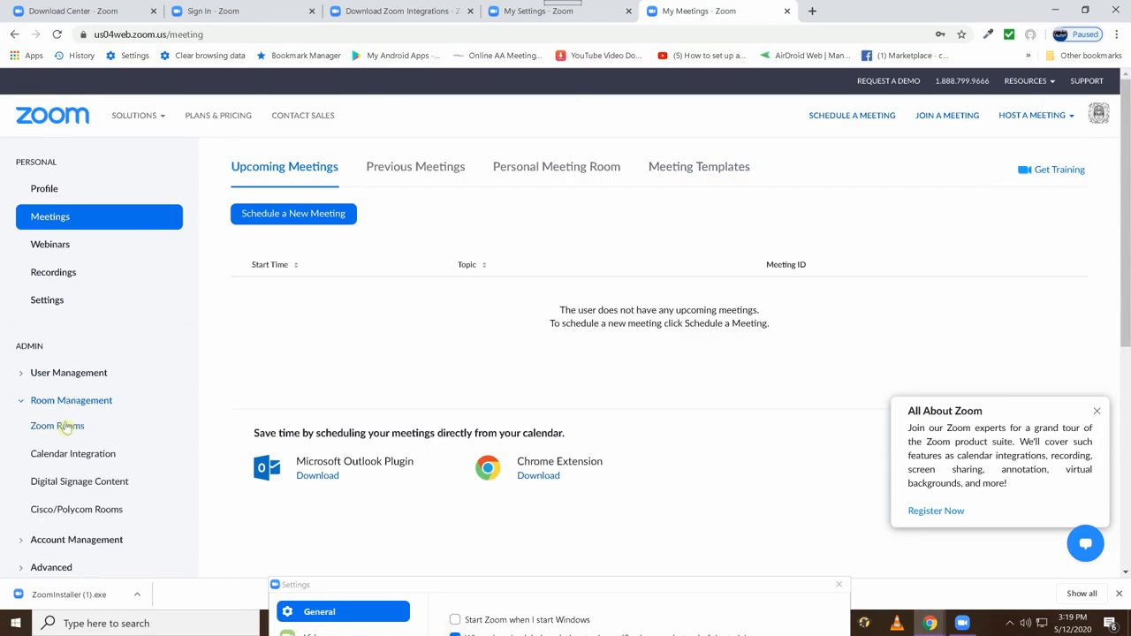
click(64, 427)
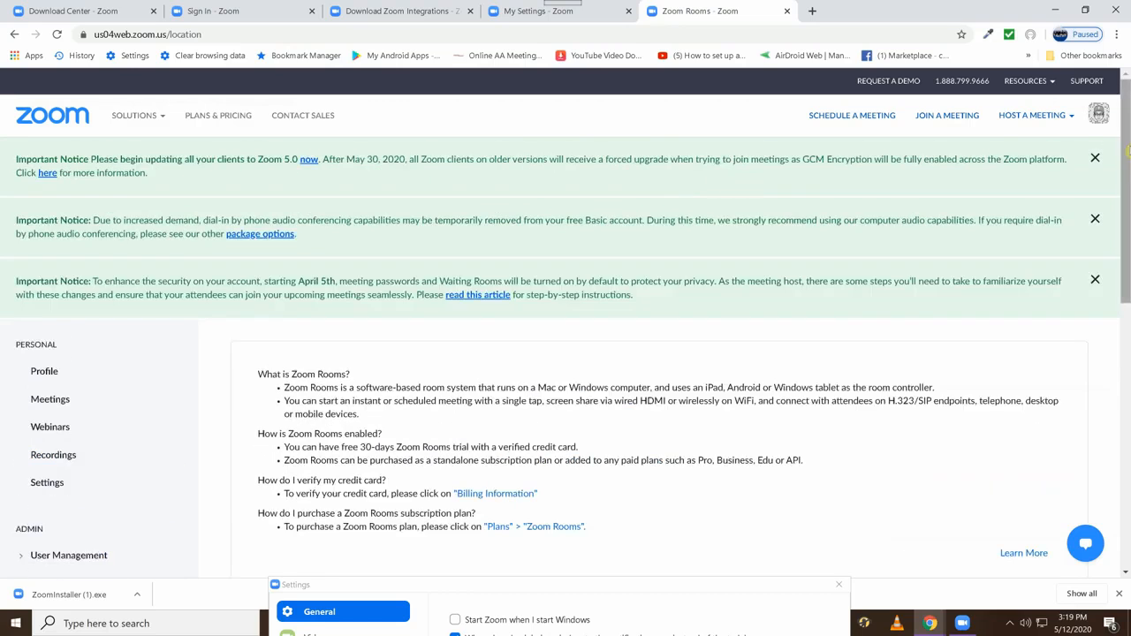
click(1095, 157)
click(1096, 160)
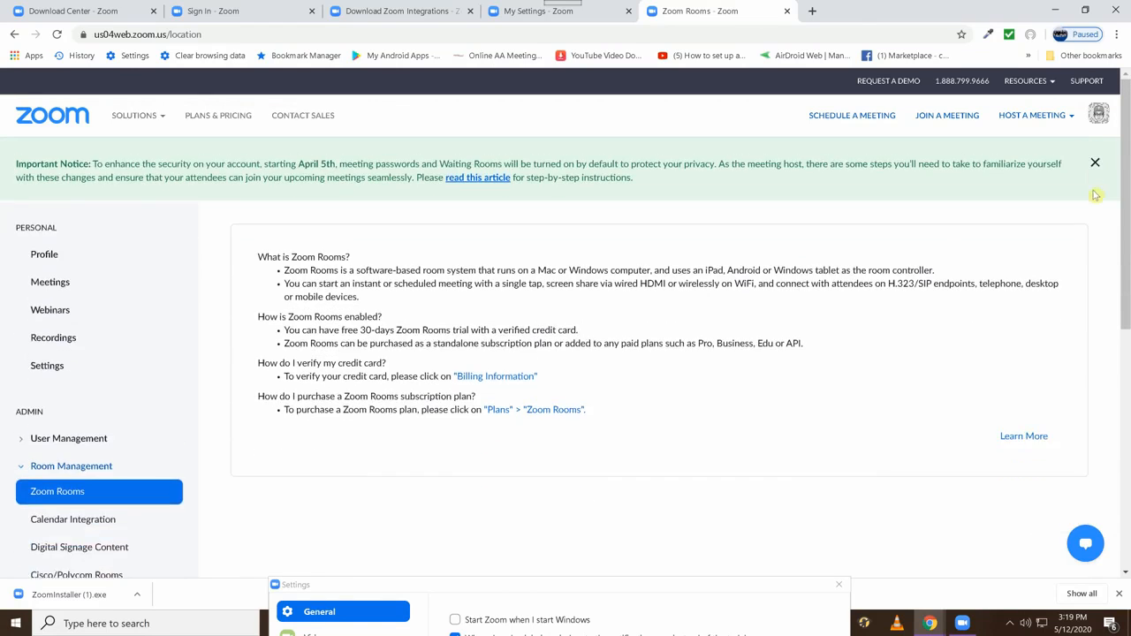
click(1096, 164)
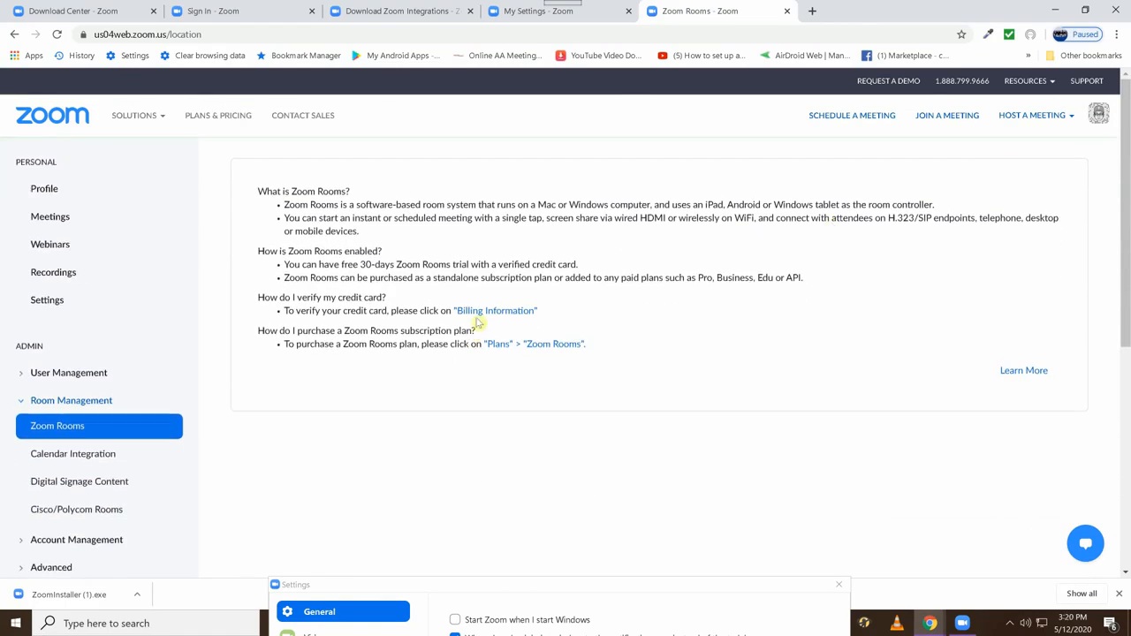
click(536, 346)
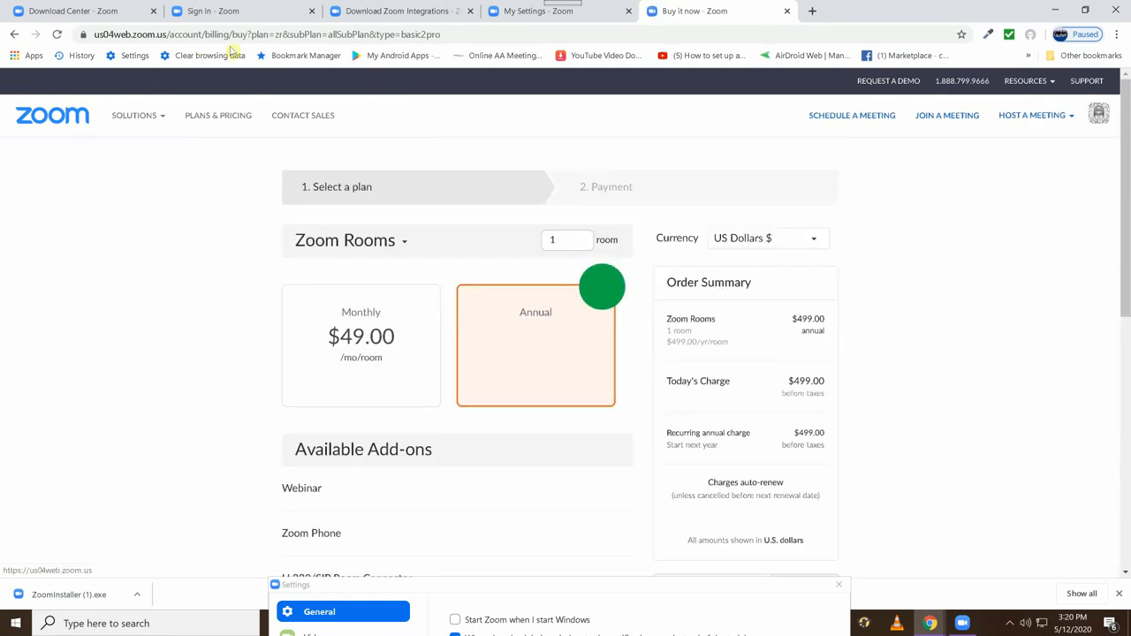
Close the purchase, Sign In, Download Center and Download Zoom Integrations browser tabs, keeping only My Settings.
click(786, 11)
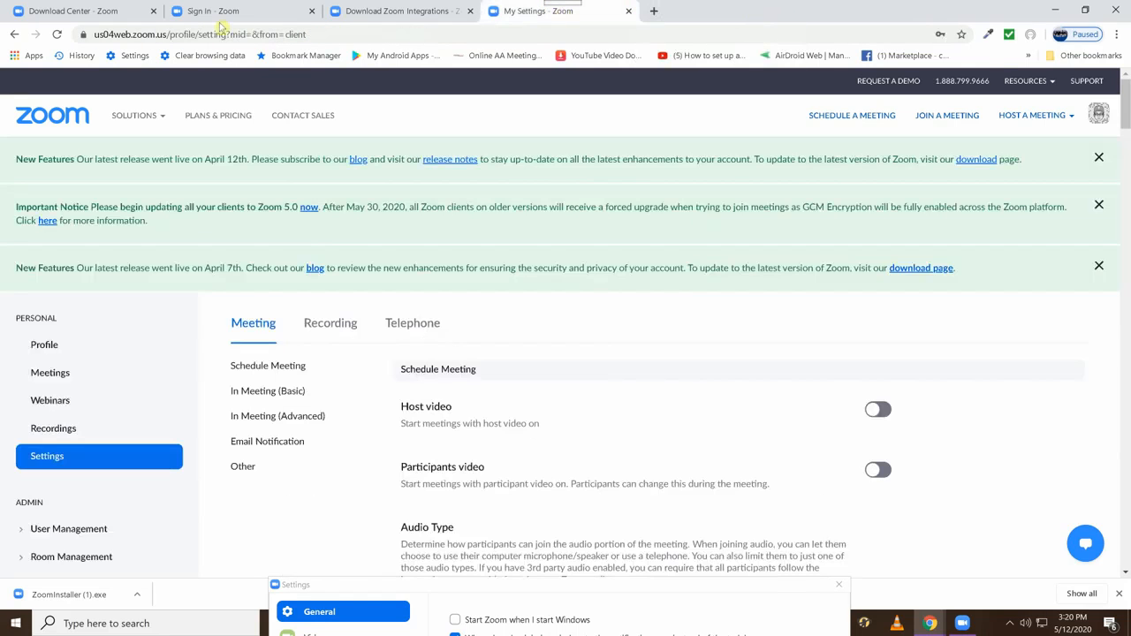
click(410, 8)
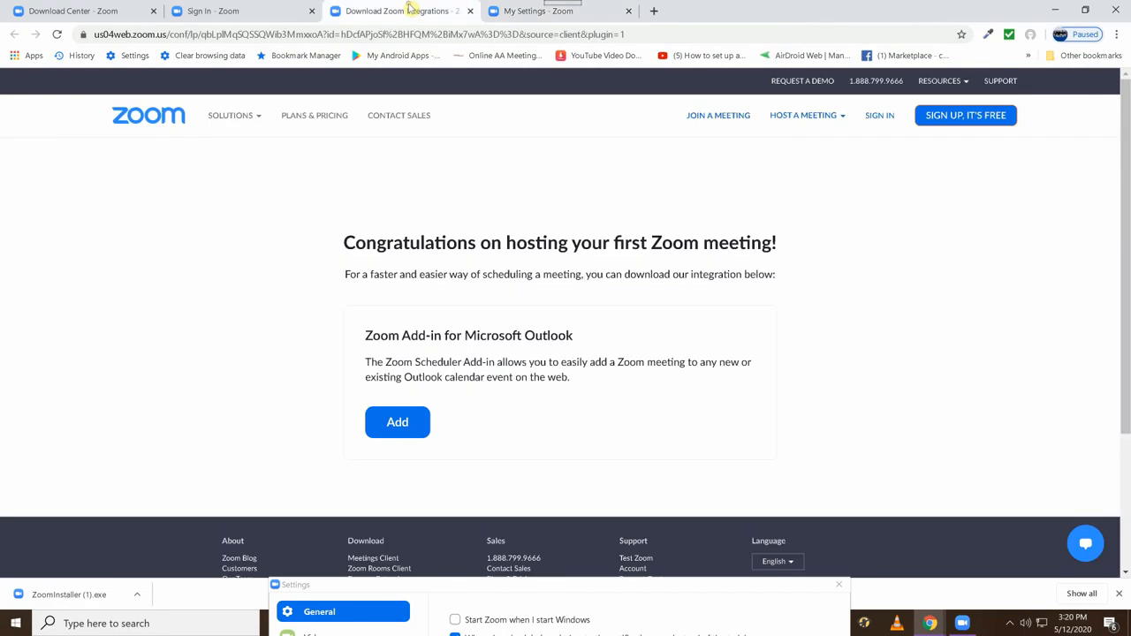
click(250, 9)
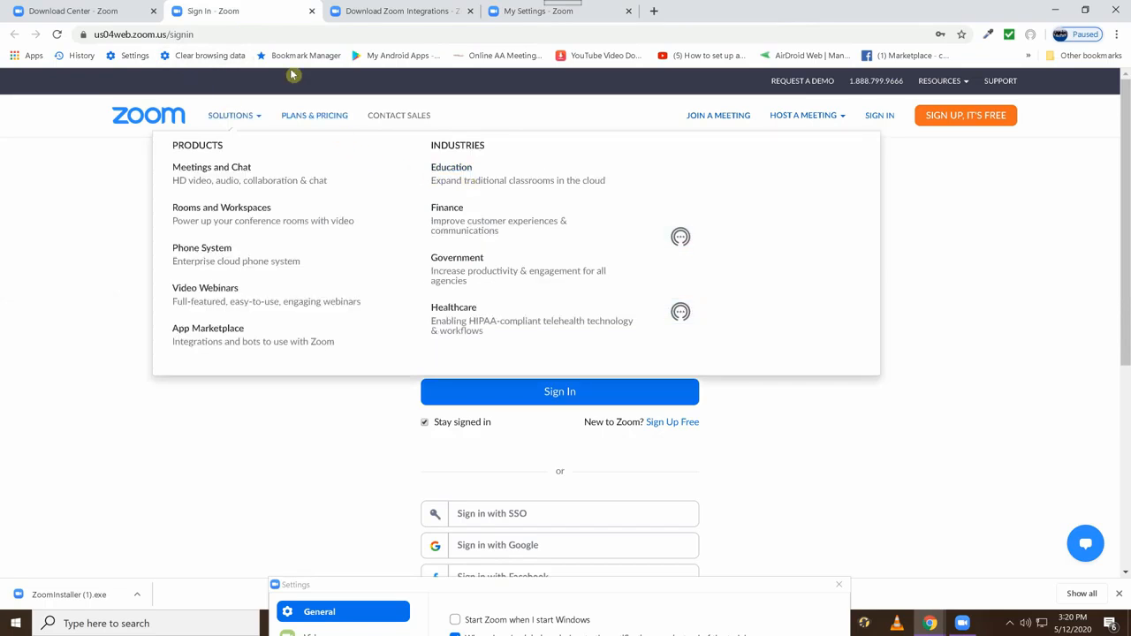
click(311, 11)
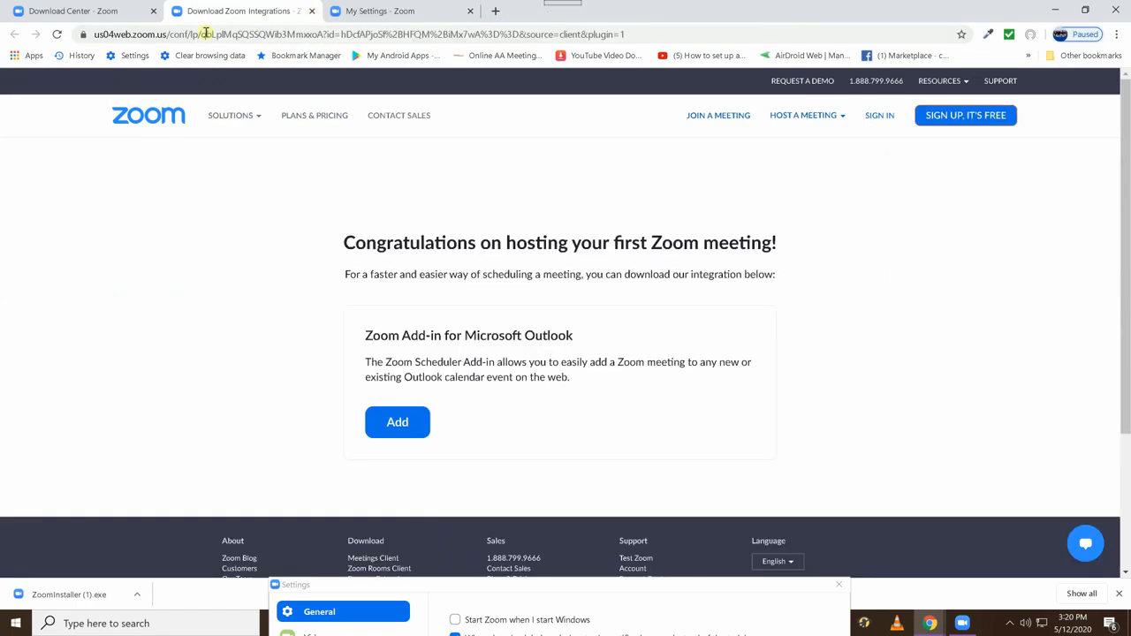
click(113, 12)
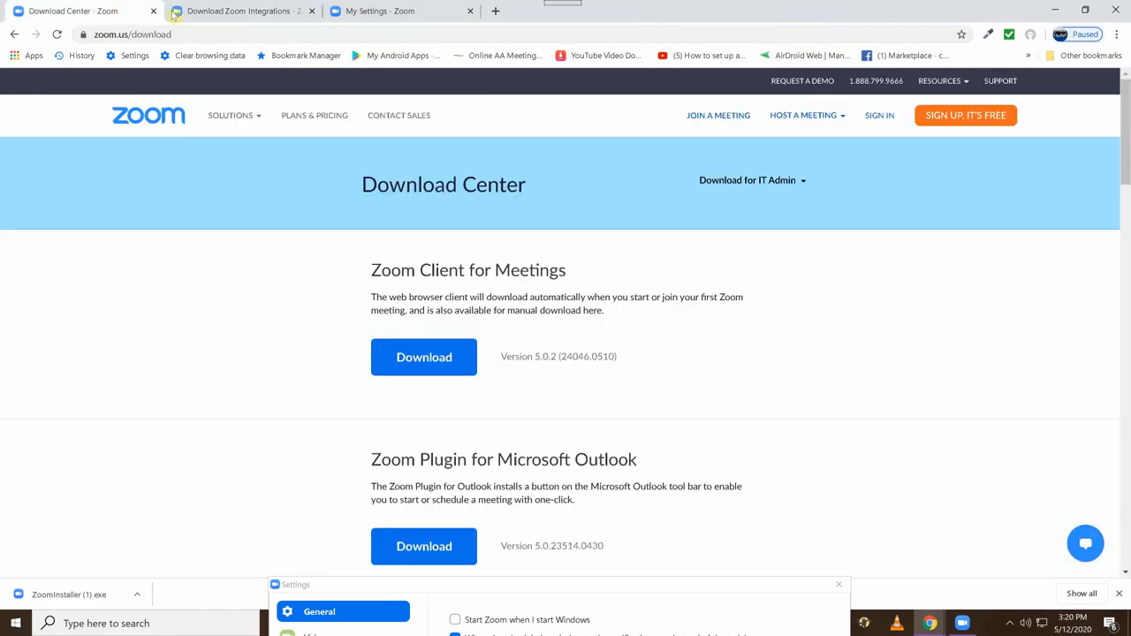
click(153, 13)
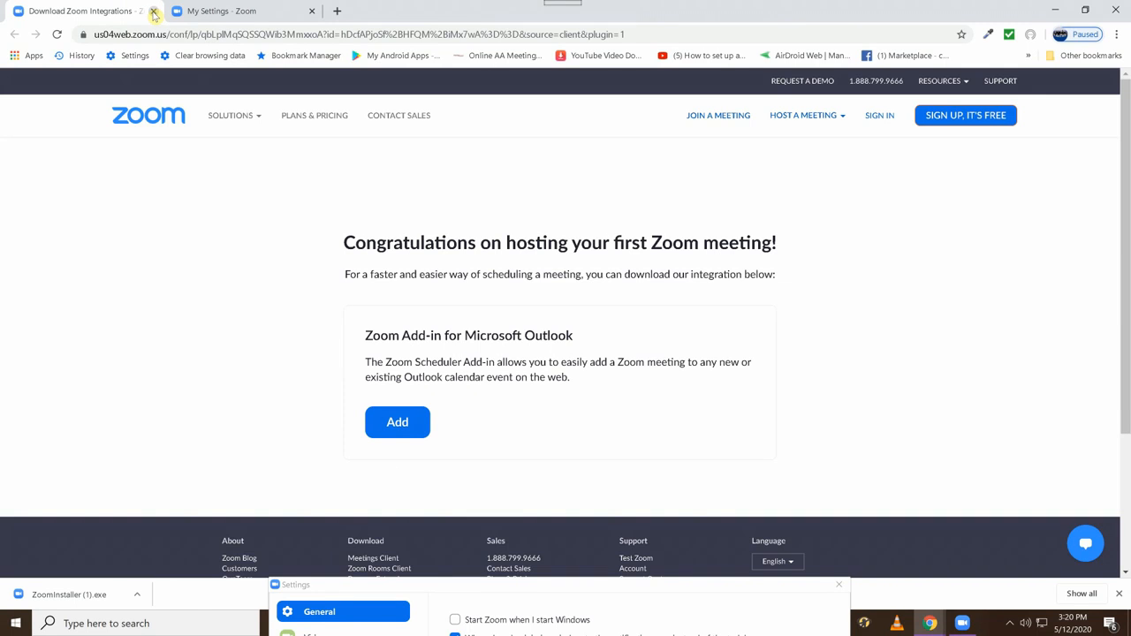
click(153, 13)
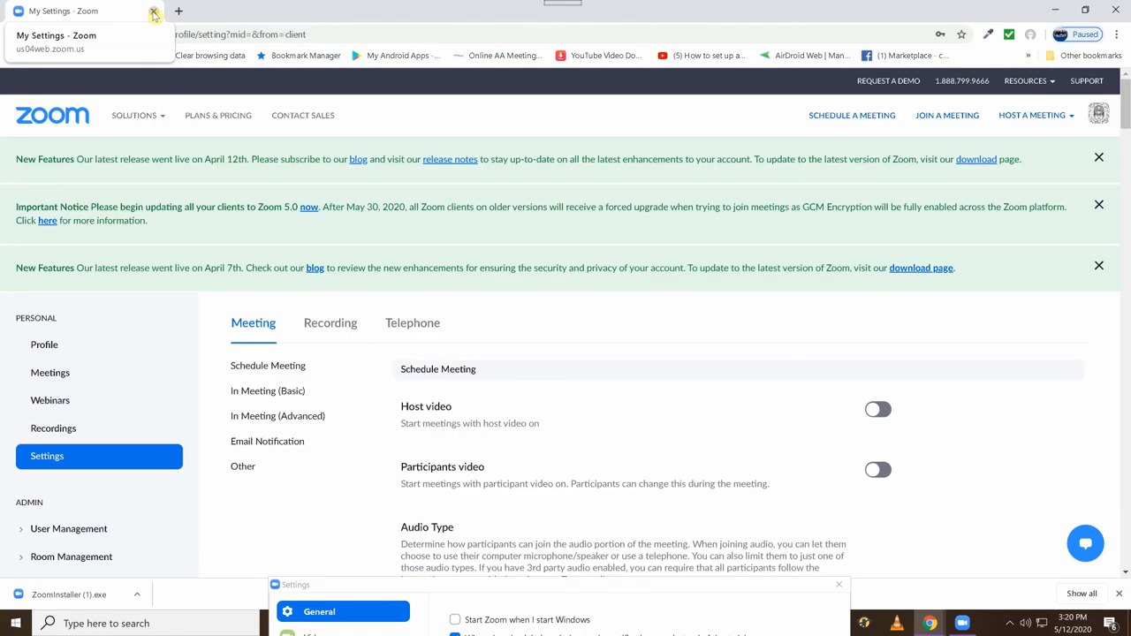
Review the account's Profile page down to its signed-in device options and return to the Zoom home page.
click(35, 346)
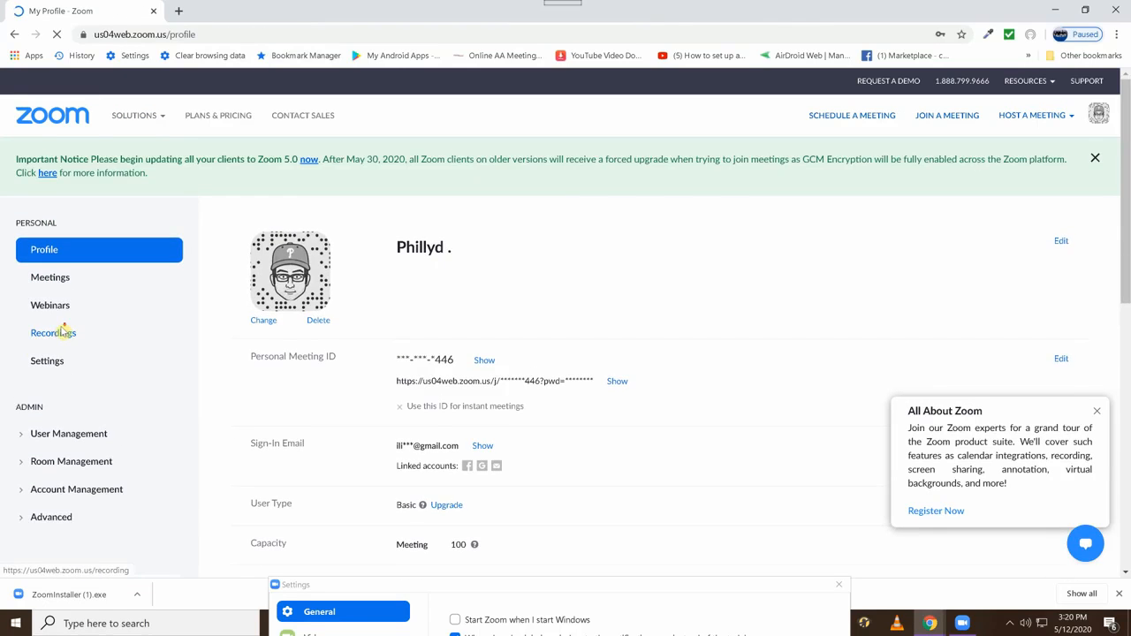
scroll(61, 328, down, 3)
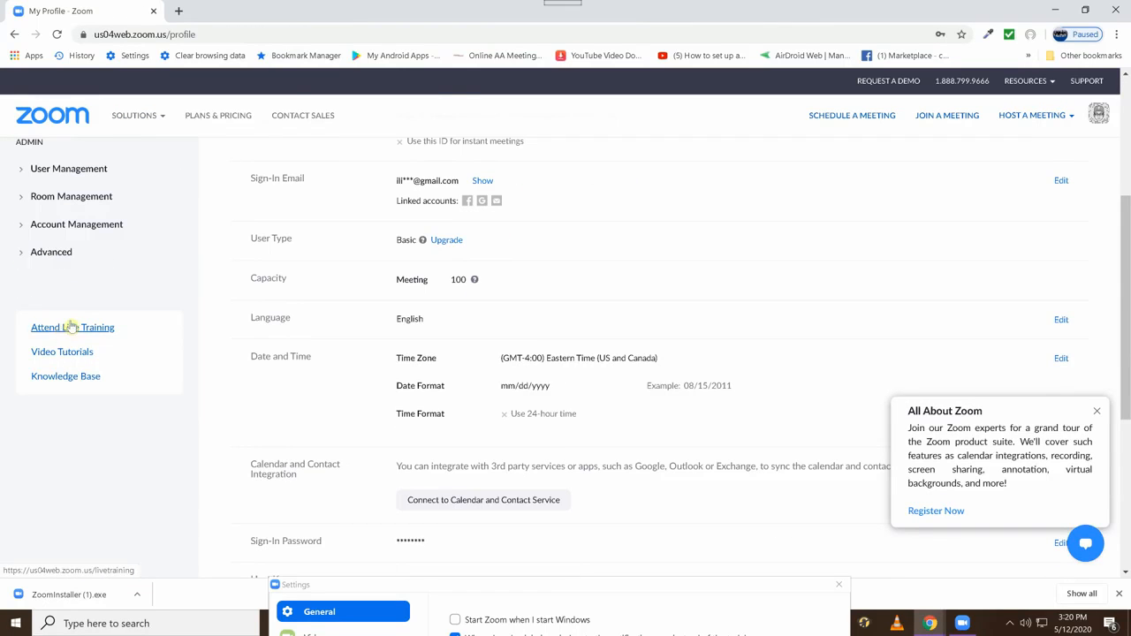
scroll(92, 317, down, 2)
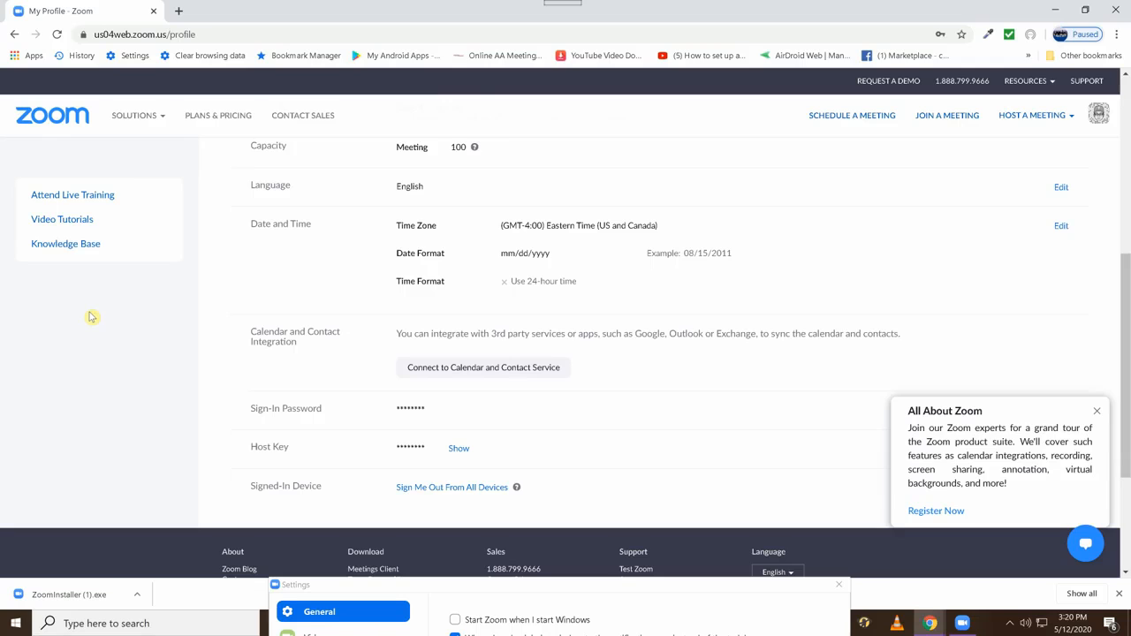
mouse_move(151, 117)
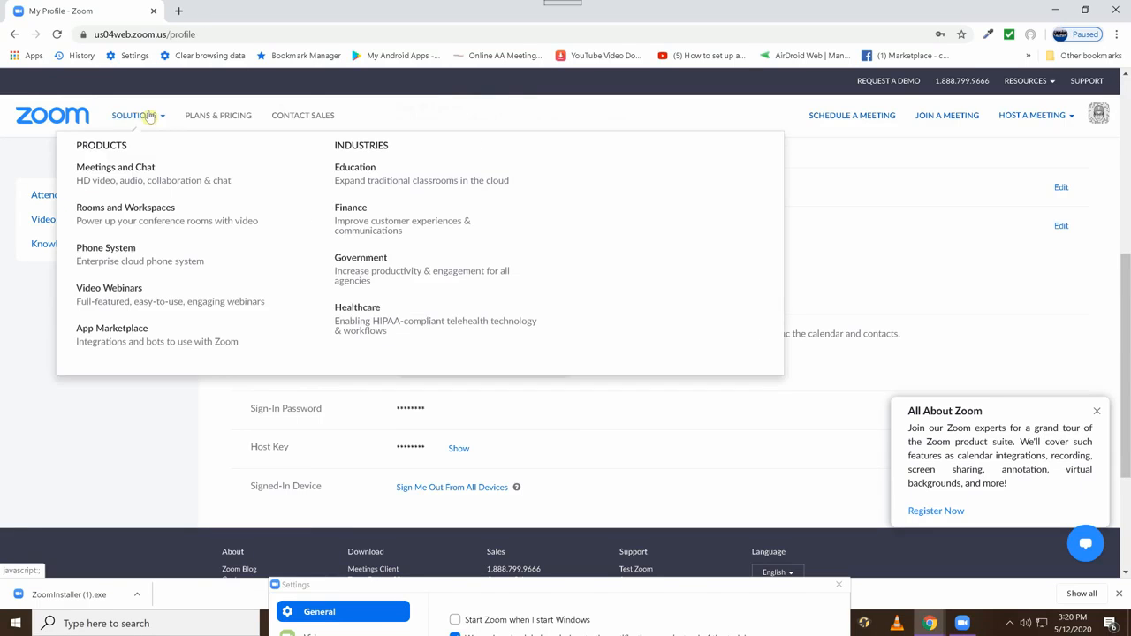
click(66, 120)
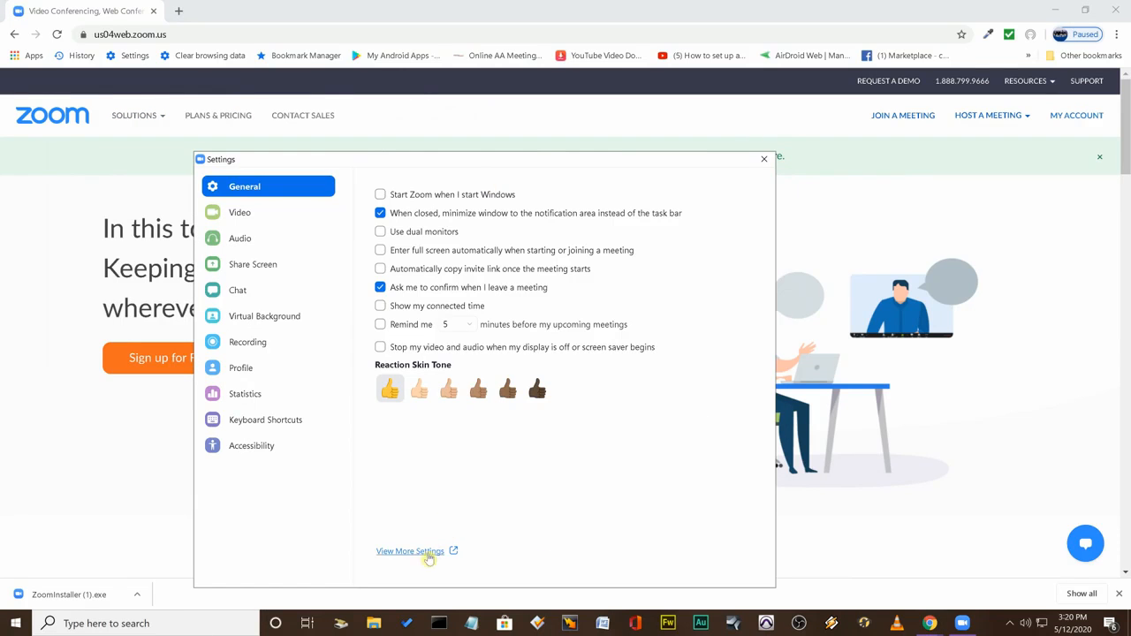
Reopen the web settings from the Zoom client and bring up the Meetings page, clearing the update notice and the overlapping Settings window.
click(412, 552)
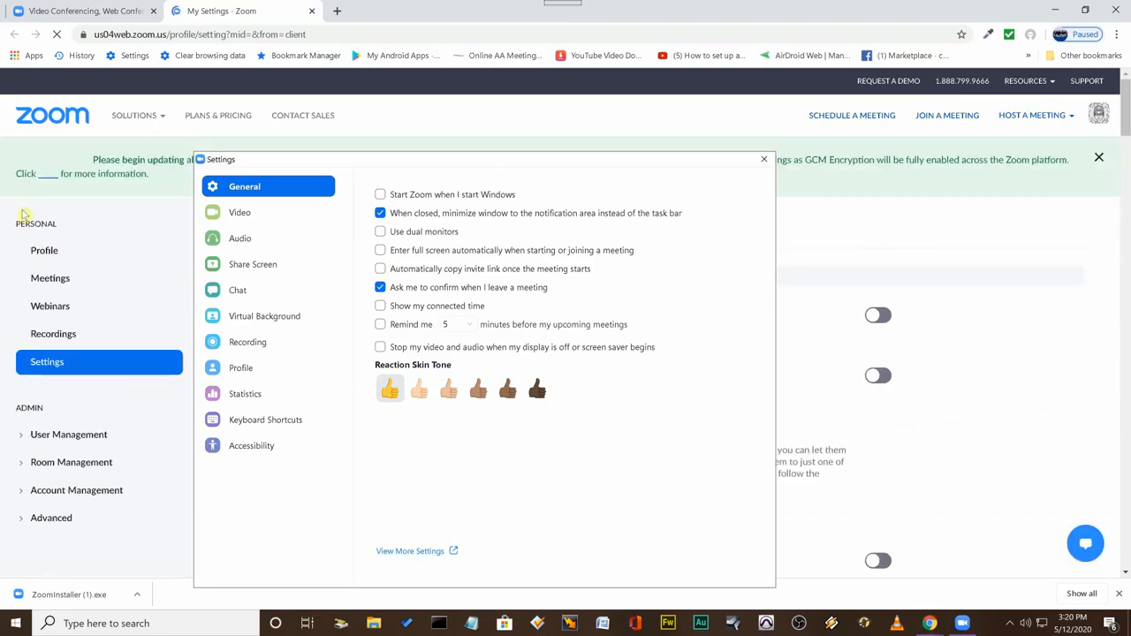
click(49, 278)
drag(669, 168, 752, 521)
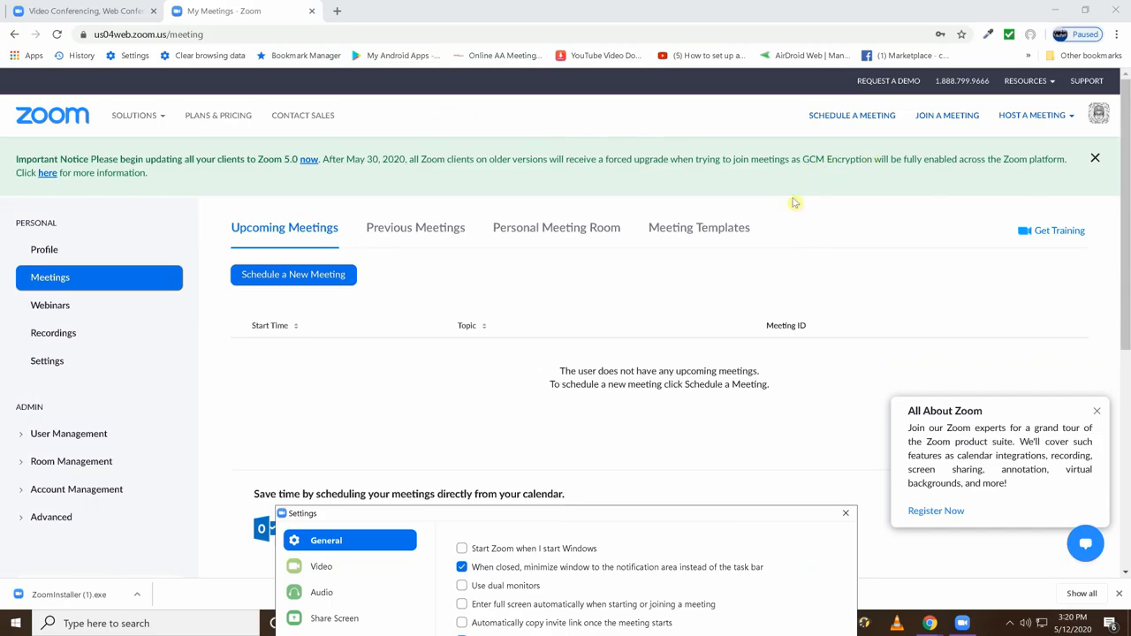
click(1096, 160)
scroll(524, 231, down, 3)
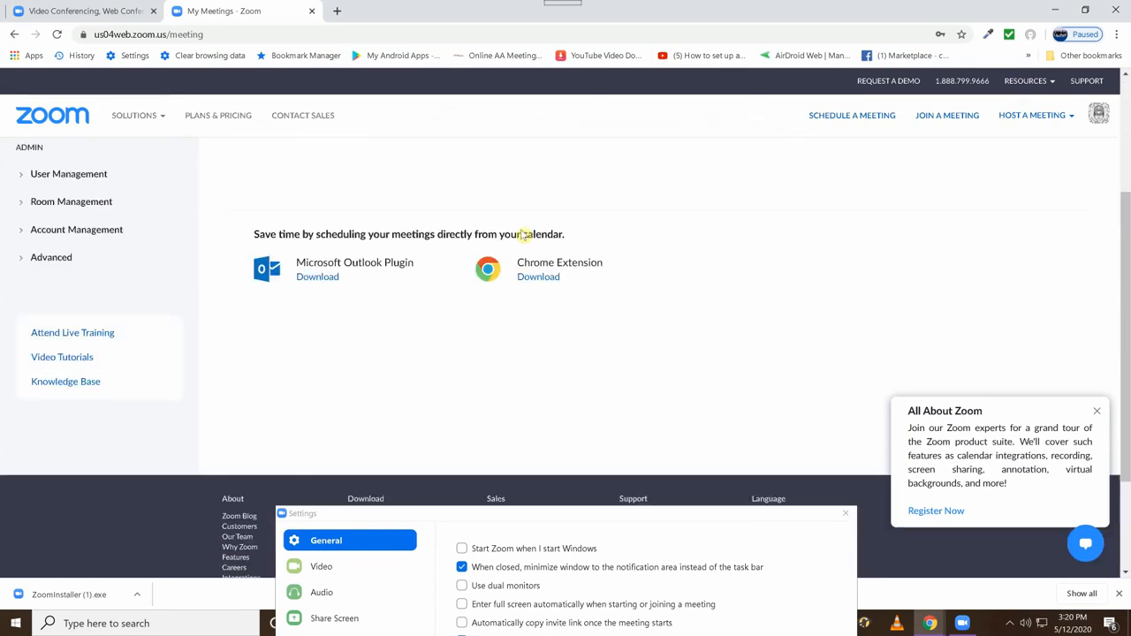
scroll(522, 230, up, 3)
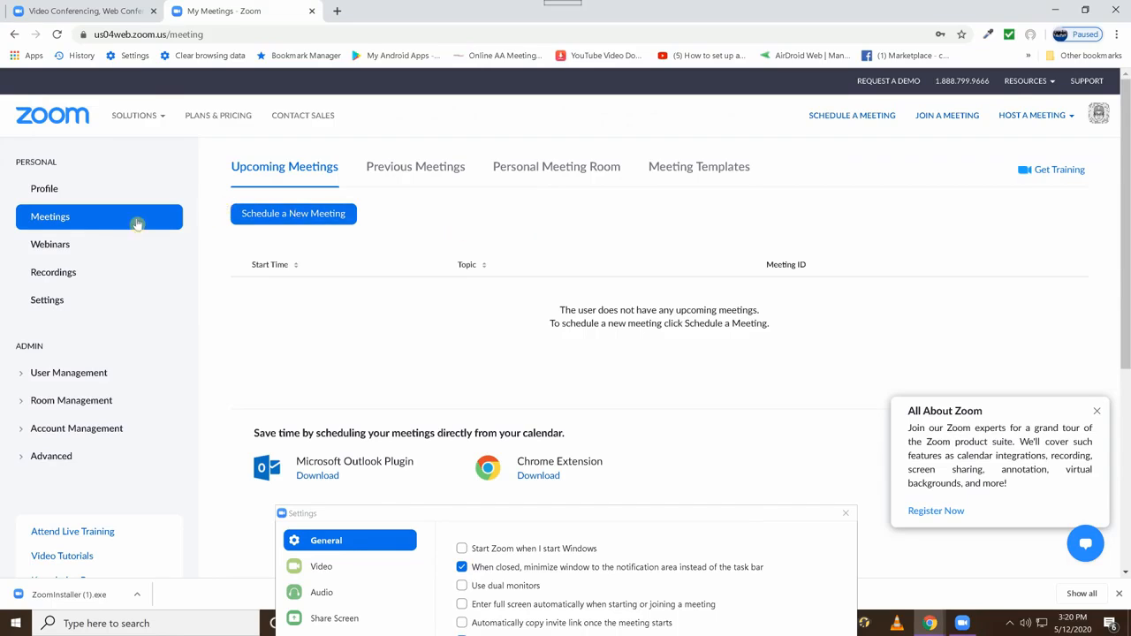
Open the additional web settings again from the Zoom client's General settings and move the client's Settings window clear of the page.
click(58, 302)
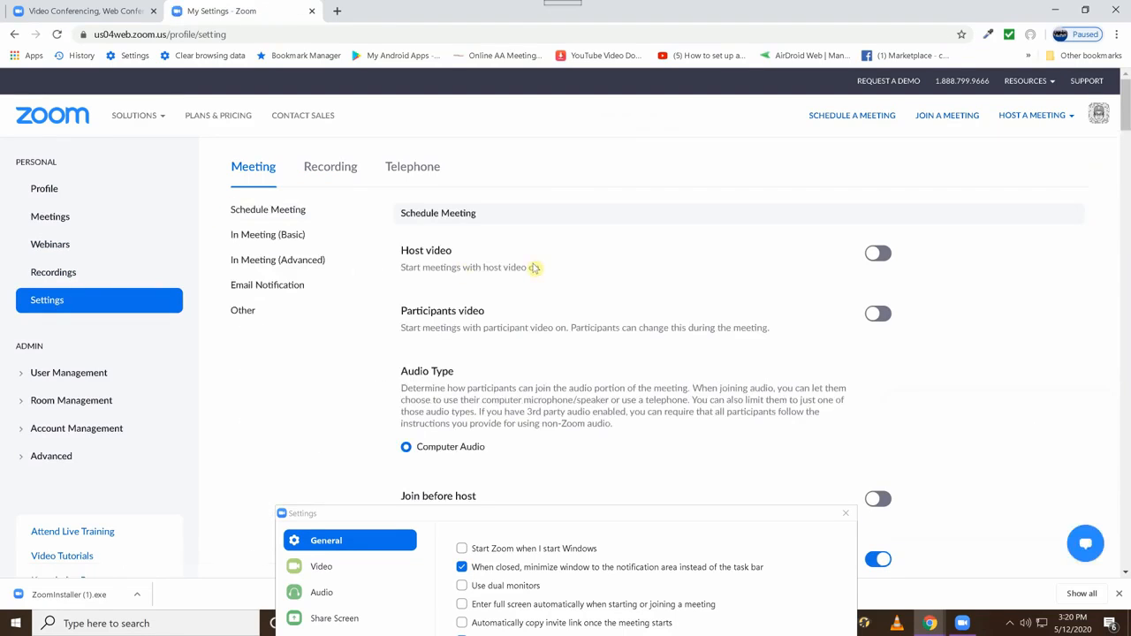
click(671, 527)
drag(671, 527, 669, 603)
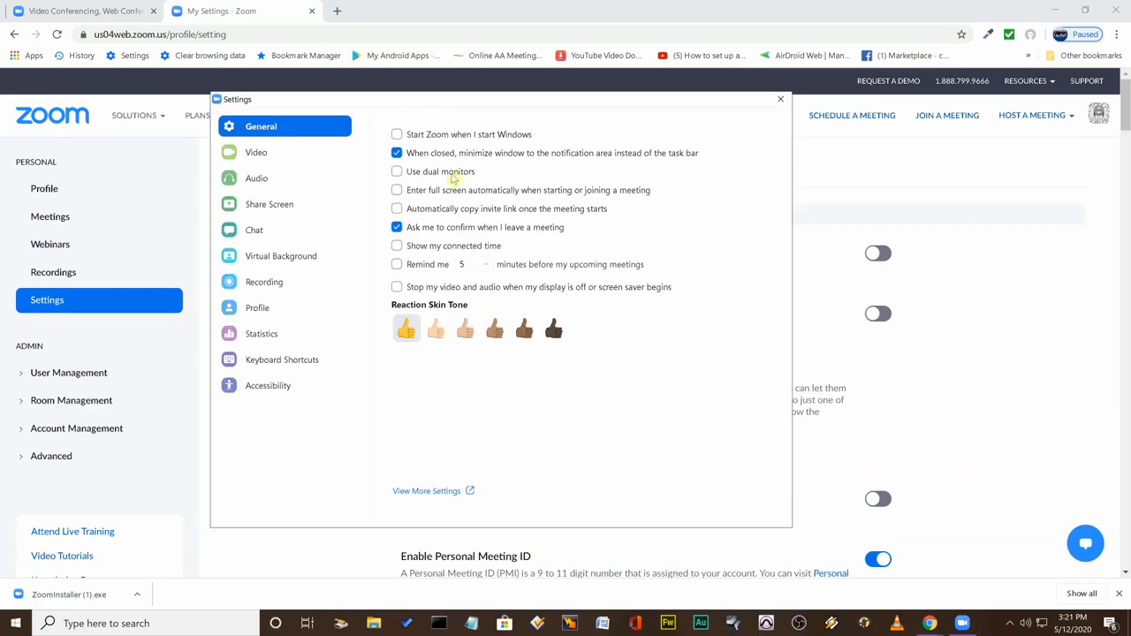
click(428, 491)
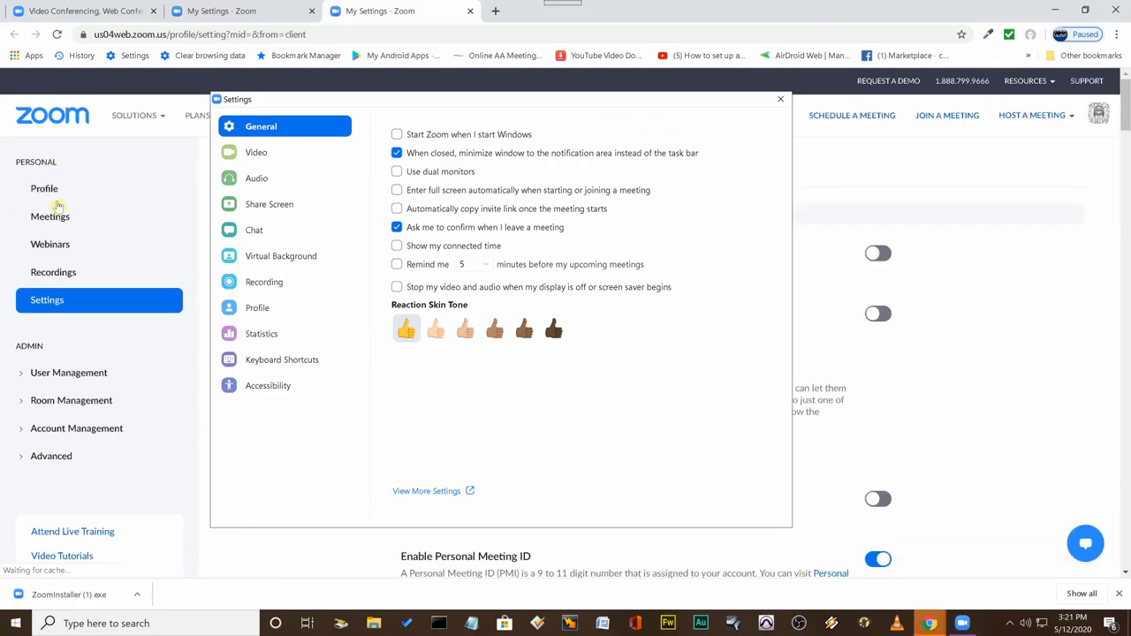
click(39, 161)
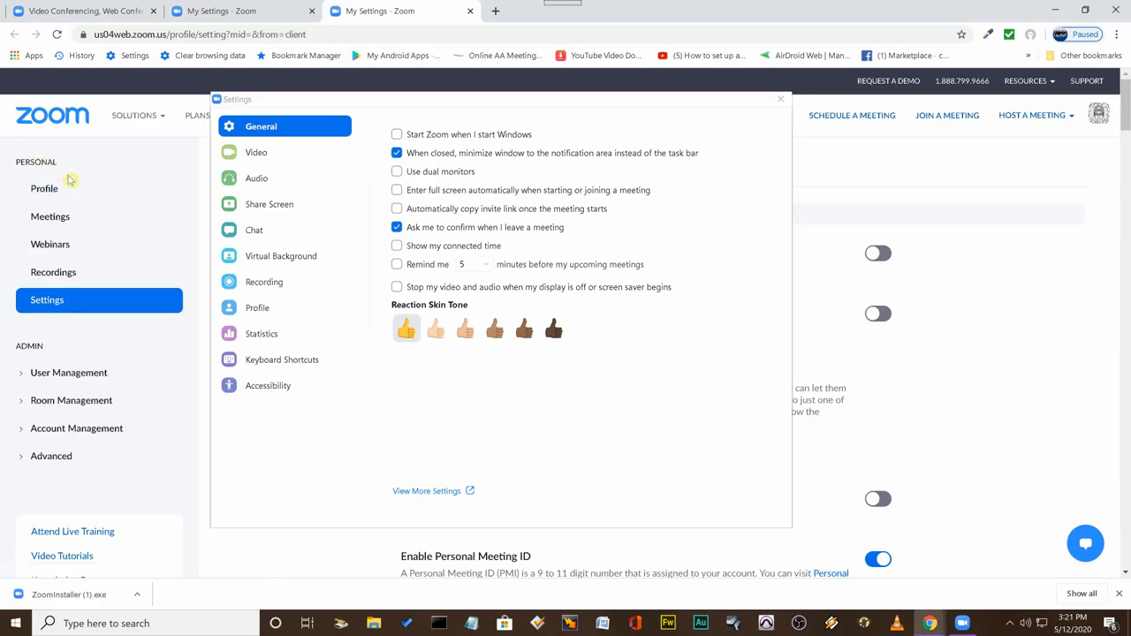
drag(674, 102, 737, 594)
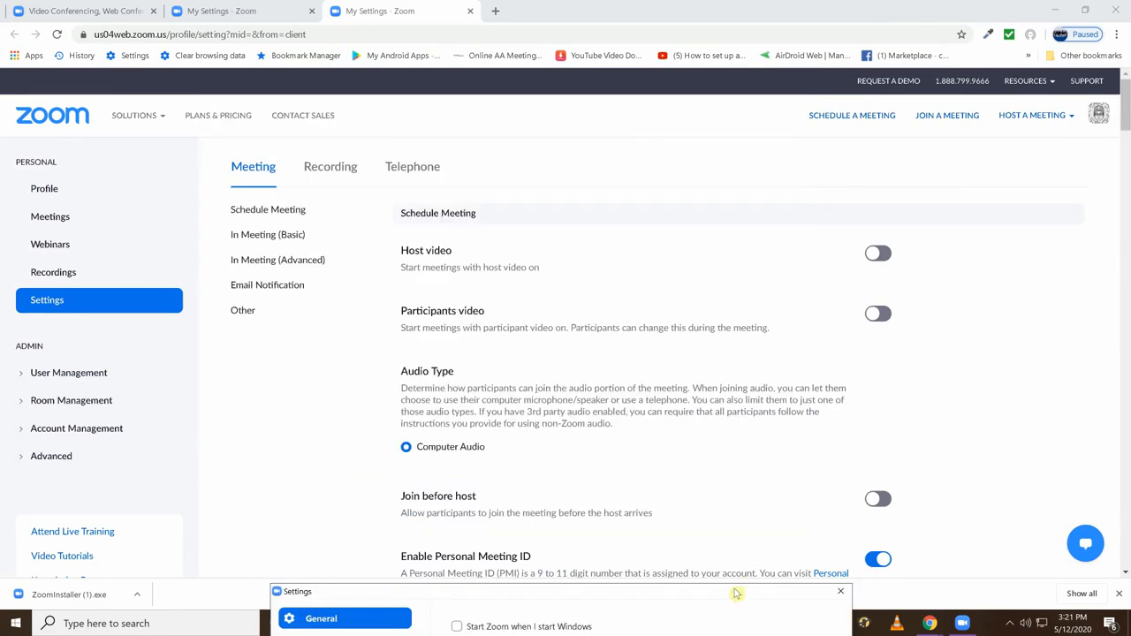
View the account's Webinars page.
click(42, 276)
click(47, 247)
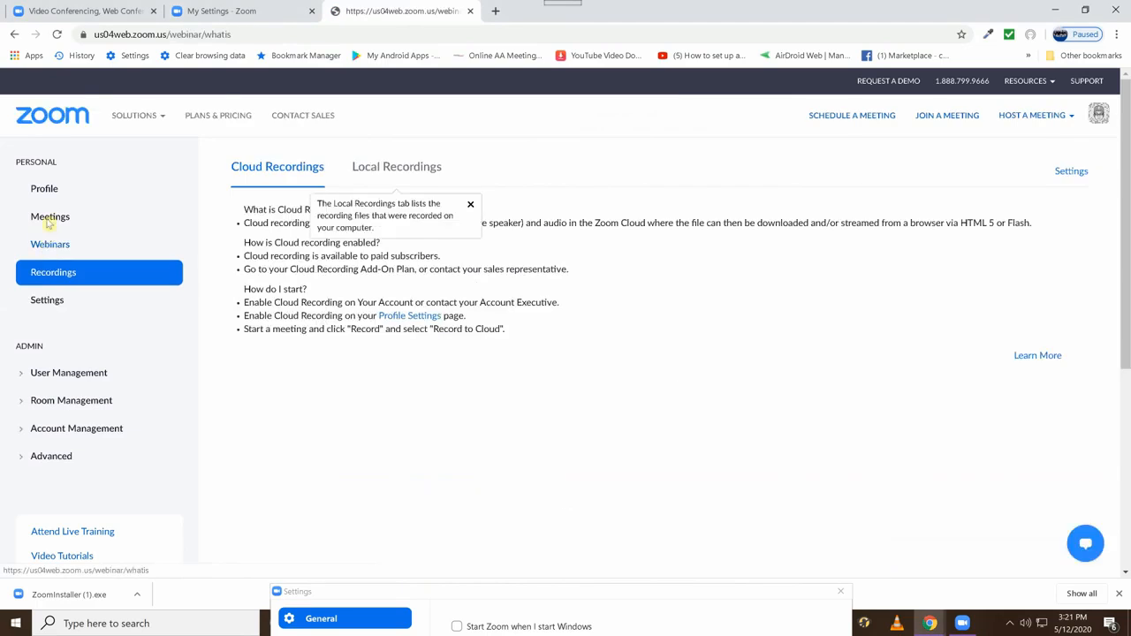
Return to the account's Settings page and turn on Participants video under Schedule Meeting.
click(46, 300)
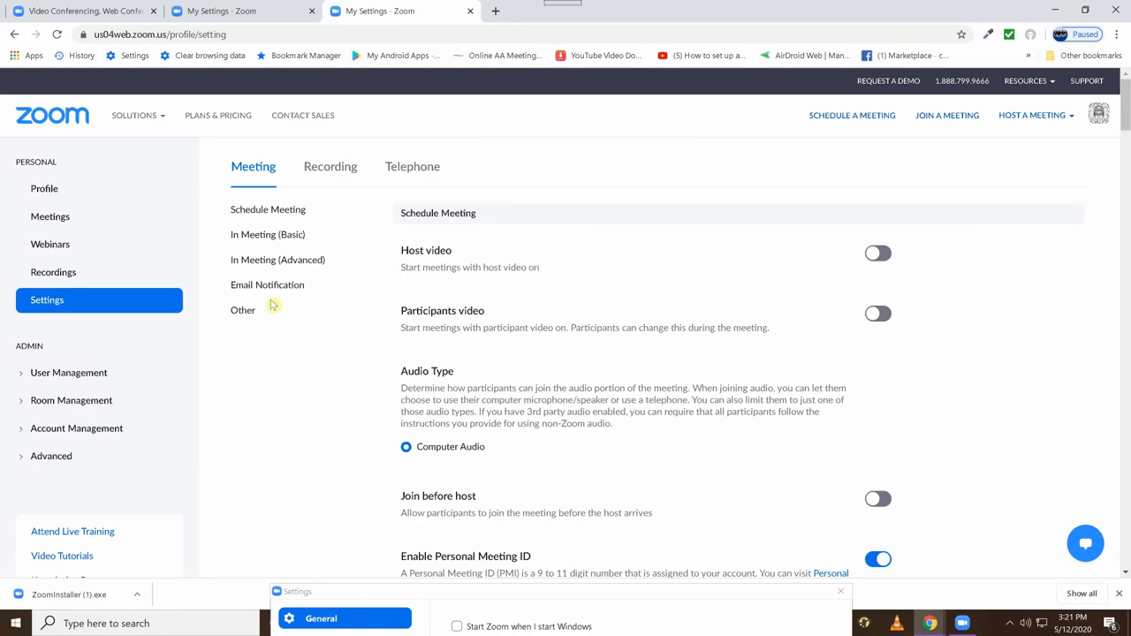
click(877, 316)
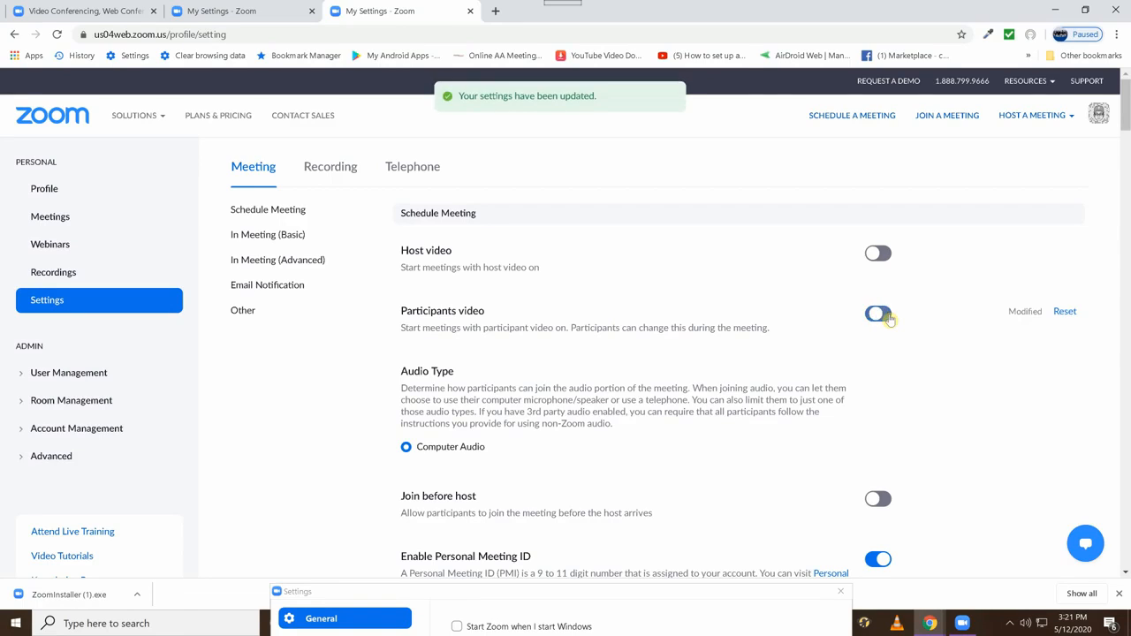
click(879, 314)
Examine the Schedule Meeting options from Join before host onward and try to toggle Require a password when scheduling new meetings.
scroll(683, 331, down, 2)
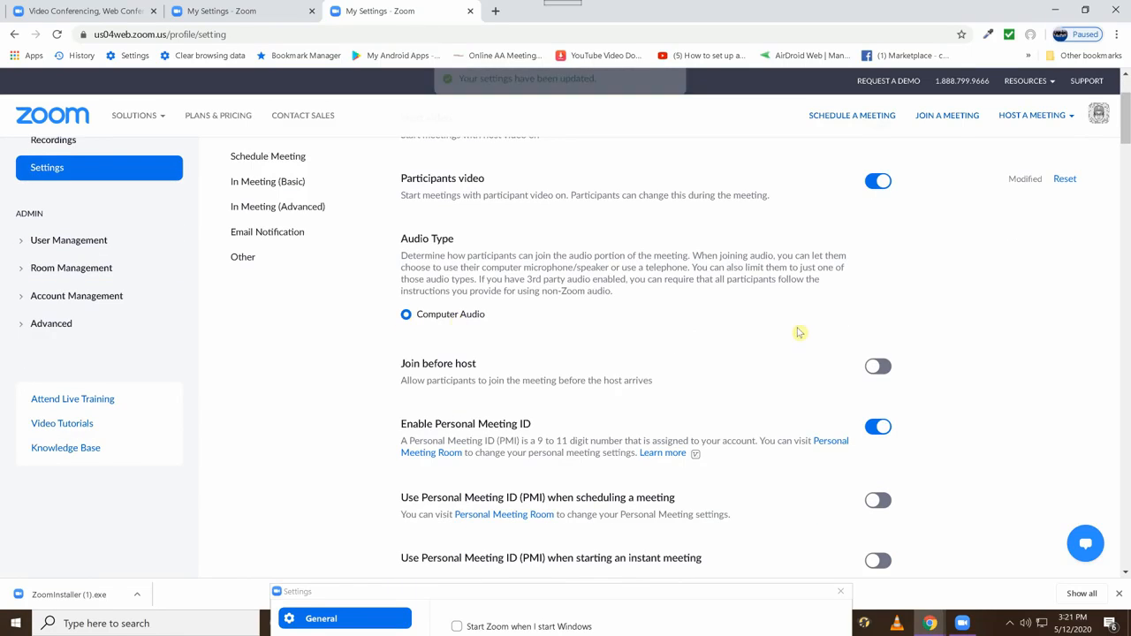
scroll(535, 356, down, 1)
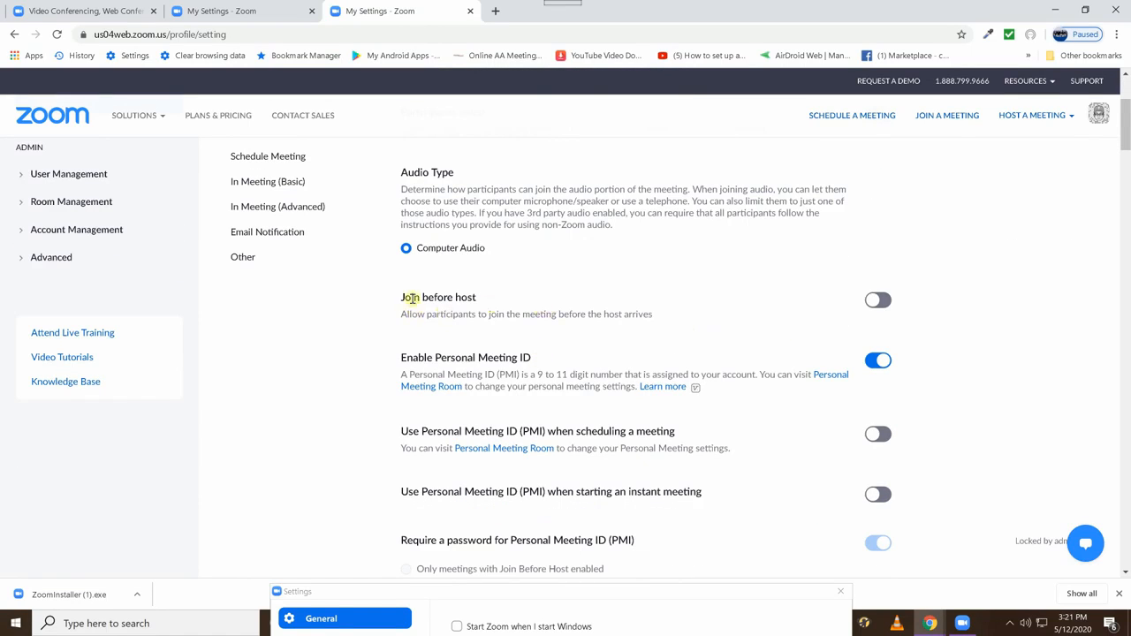
drag(422, 298, 477, 301)
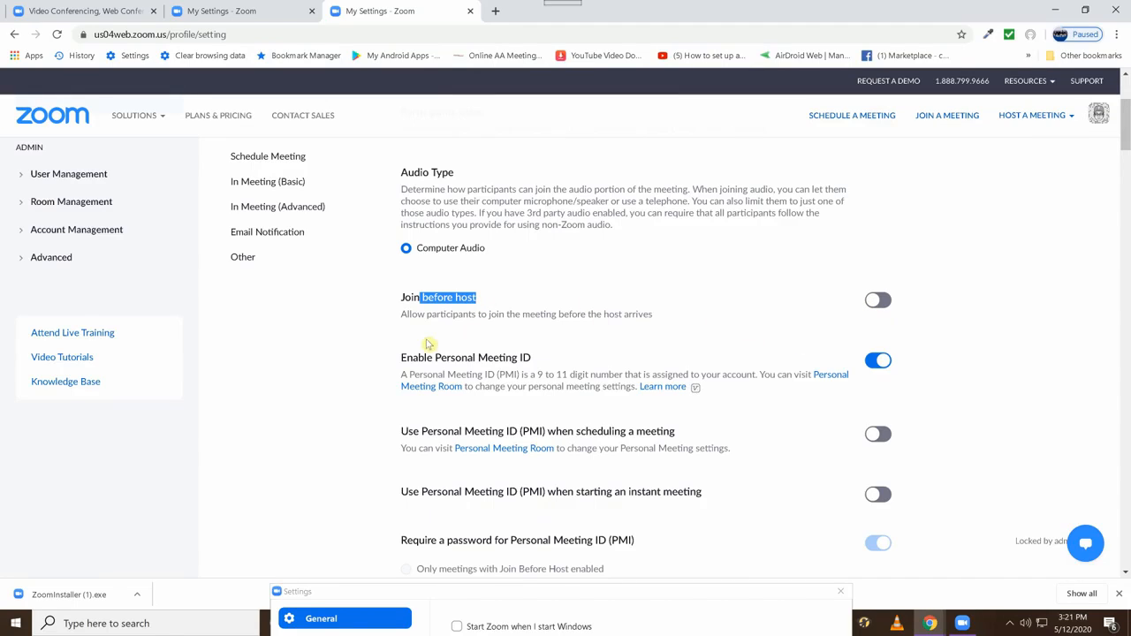
scroll(412, 354, down, 3)
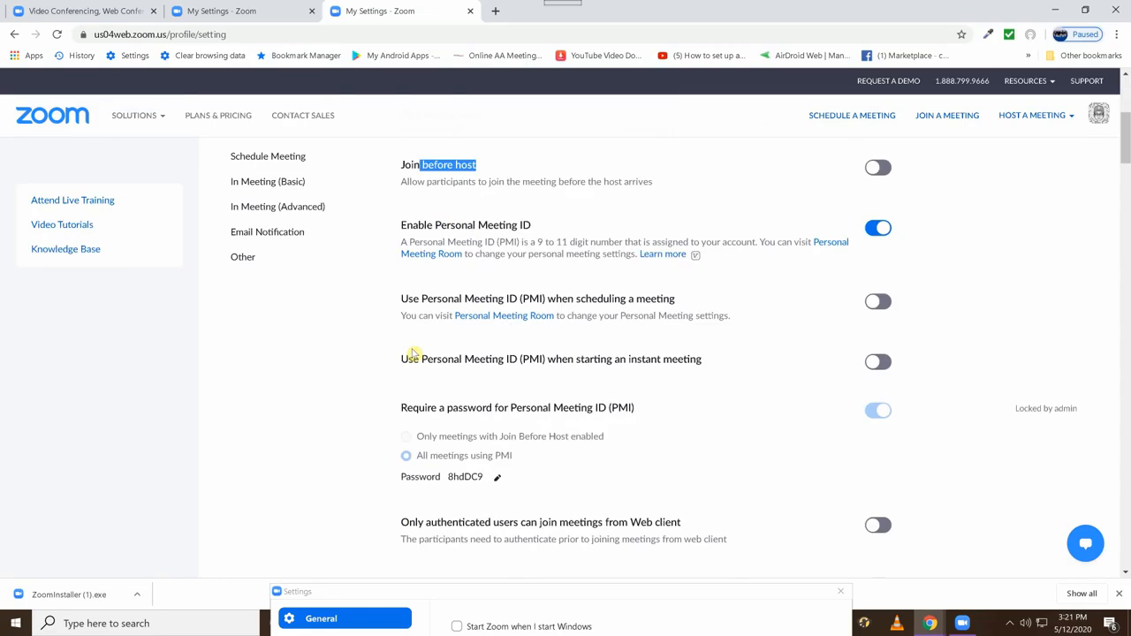
scroll(406, 311, down, 1)
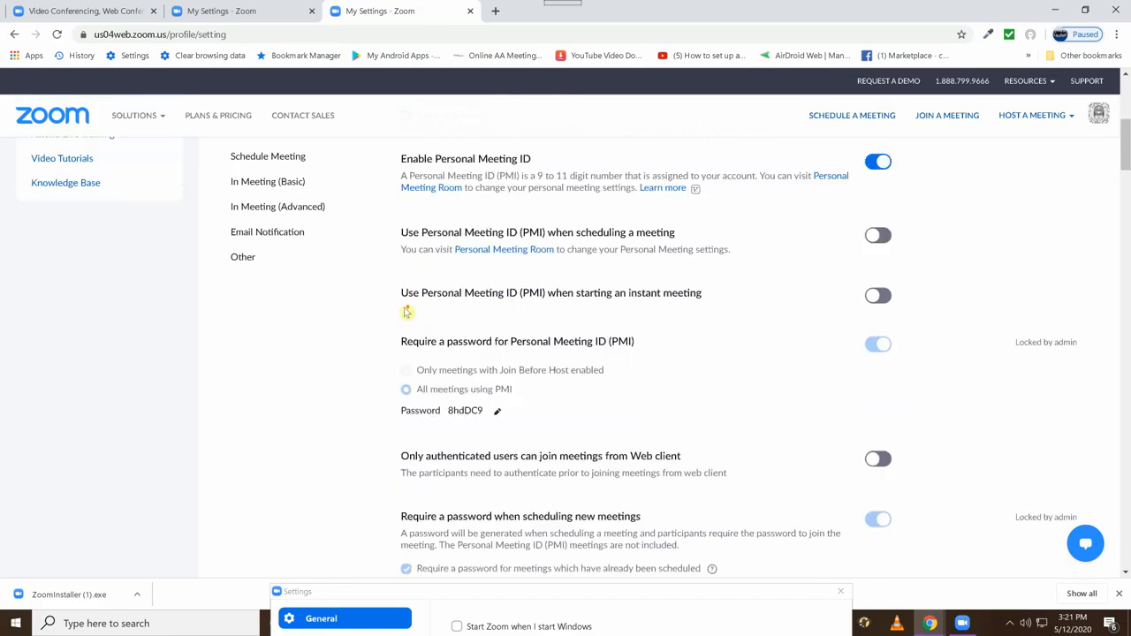
scroll(407, 312, down, 3)
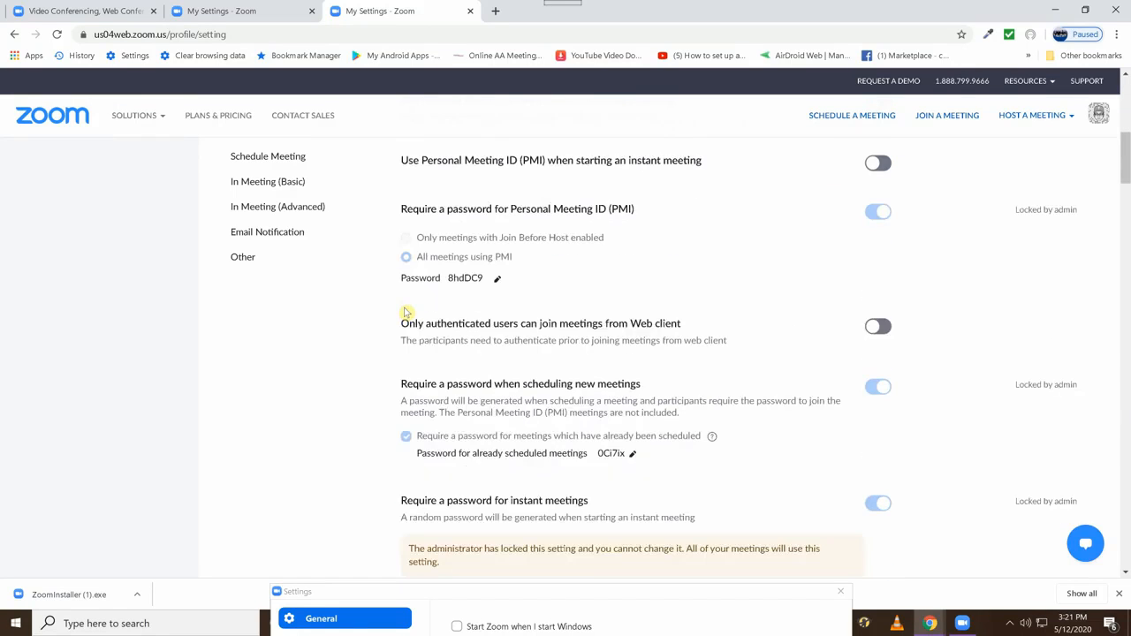
mouse_move(391, 316)
mouse_down()
mouse_move(651, 315)
mouse_move(409, 318)
mouse_up()
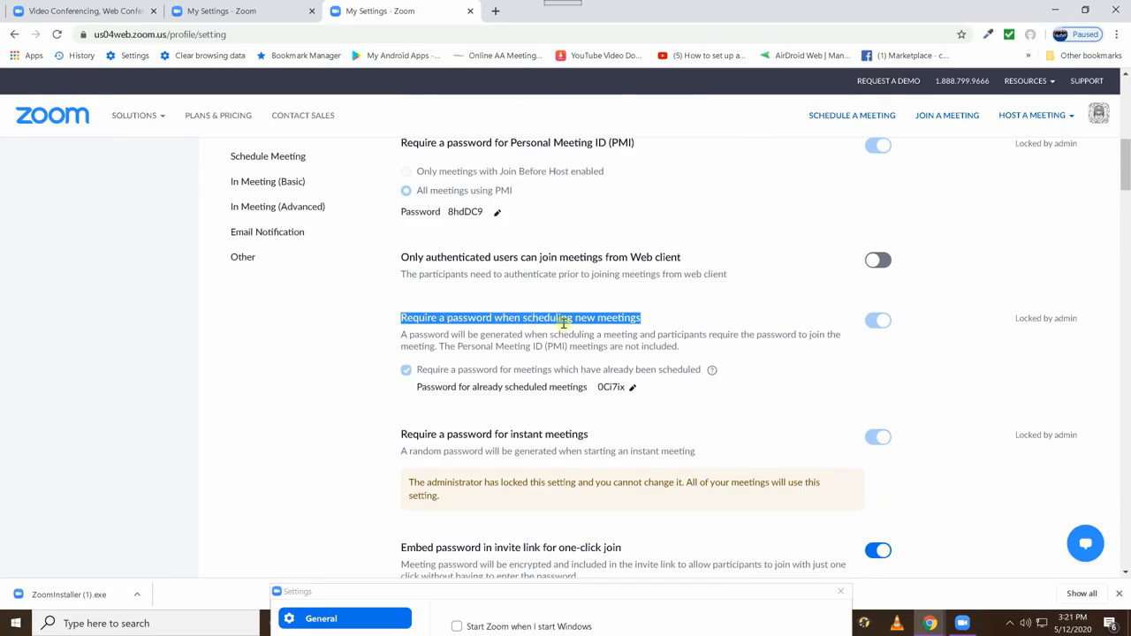
click(876, 320)
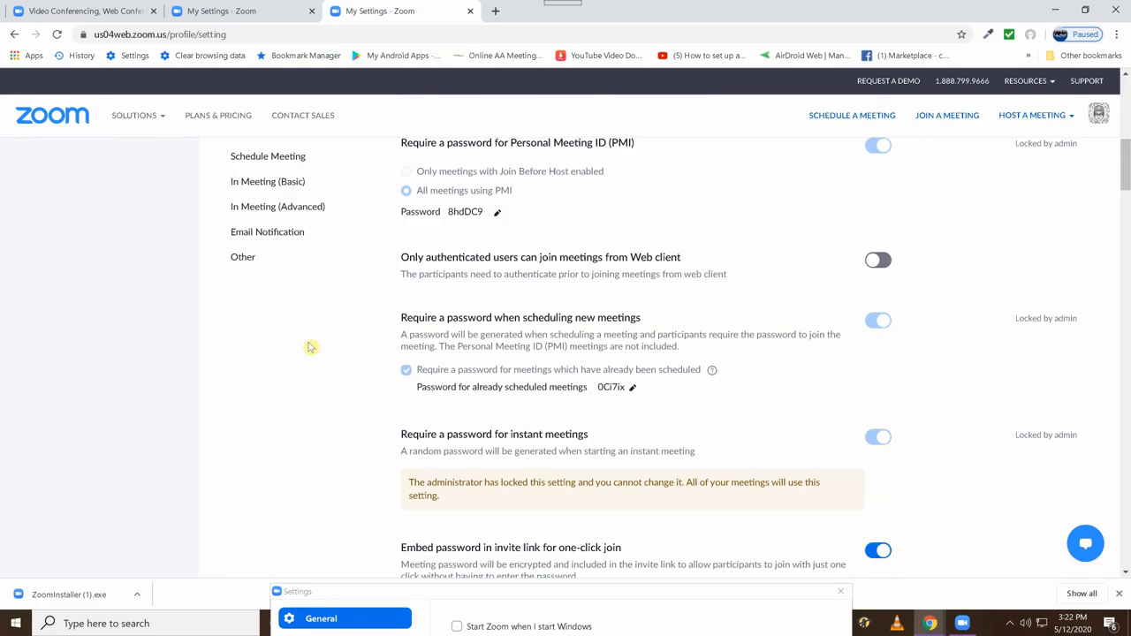
Enable Prevent participants from saving chat for the Chat setting under In Meeting (Basic).
scroll(310, 348, down, 3)
scroll(311, 347, down, 10)
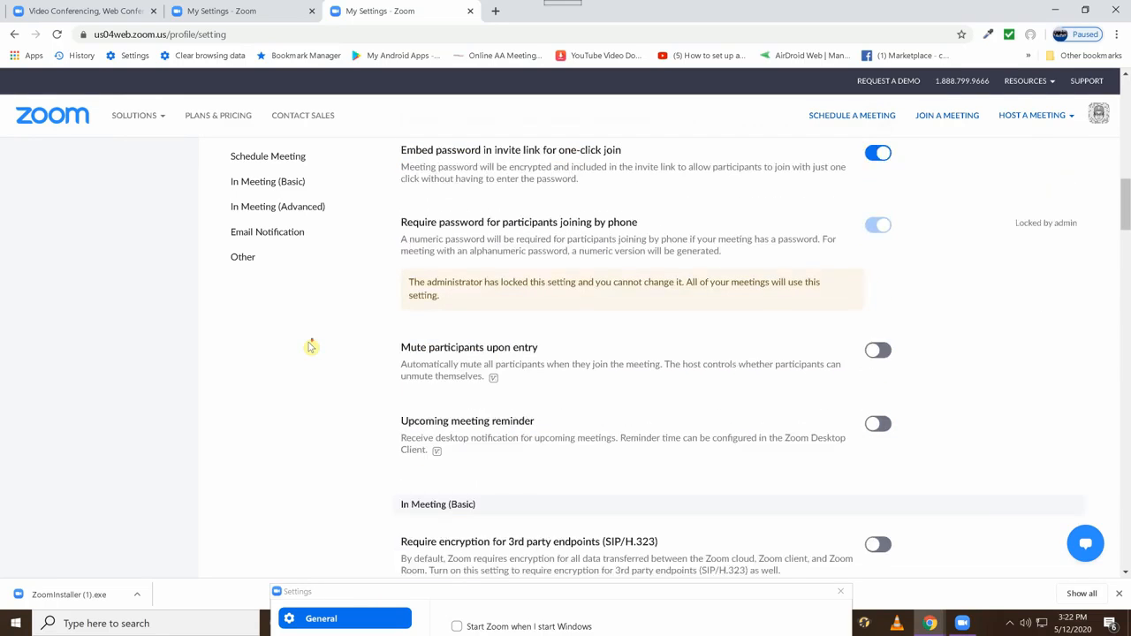
scroll(310, 347, down, 2)
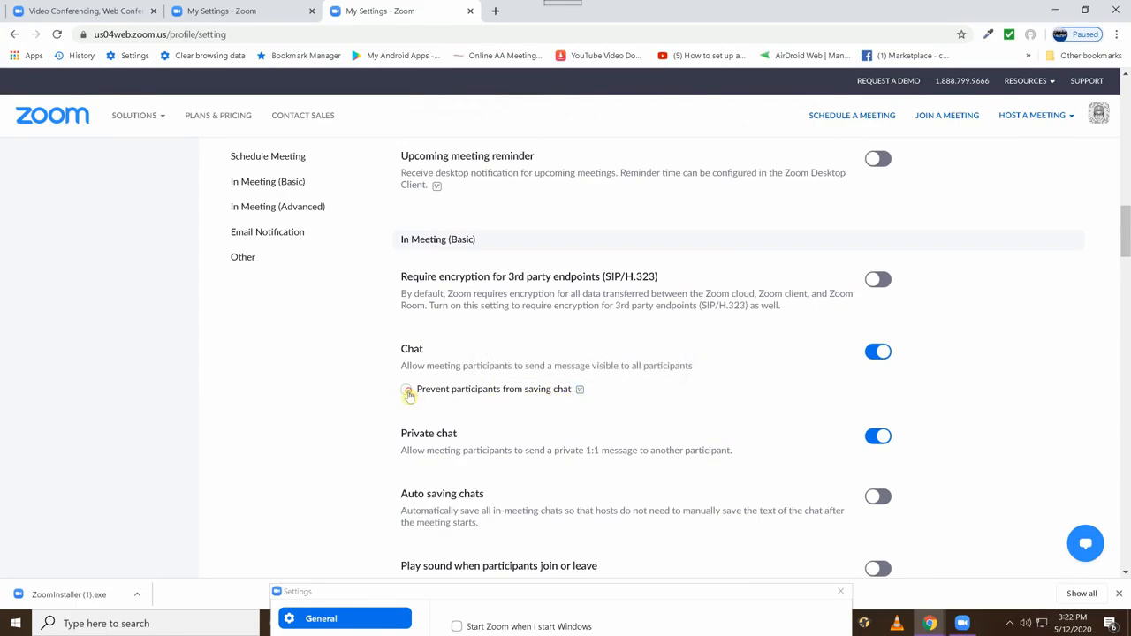
click(407, 390)
click(425, 418)
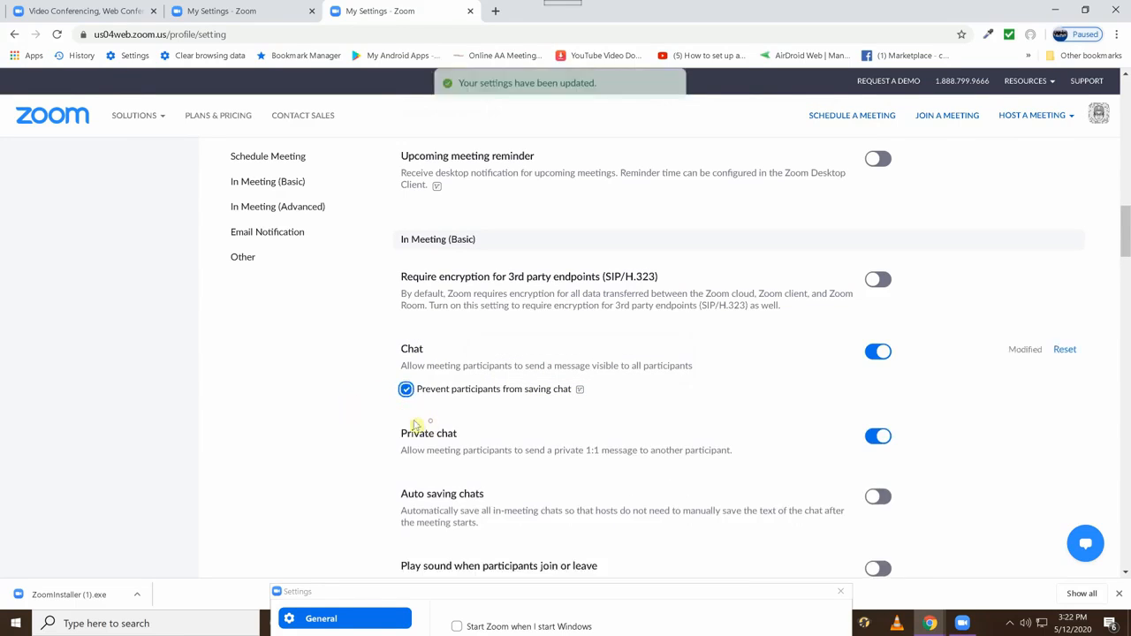
Review the In Meeting (Basic) options from Private chat down to the meeting control toolbar and Screen sharing.
scroll(341, 421, down, 3)
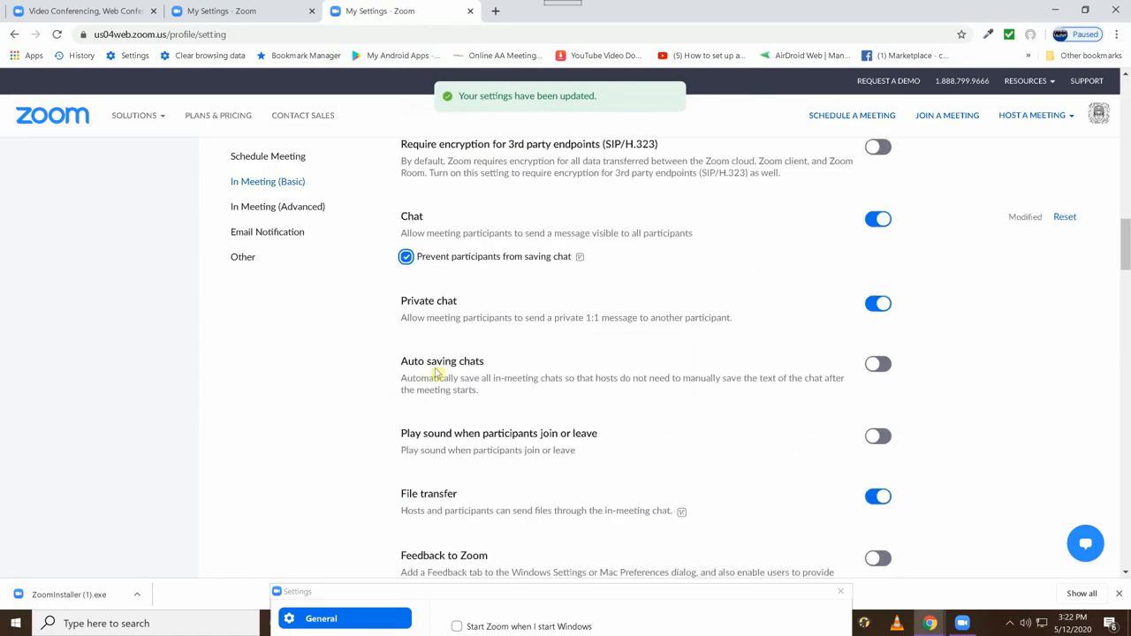
scroll(348, 400, down, 5)
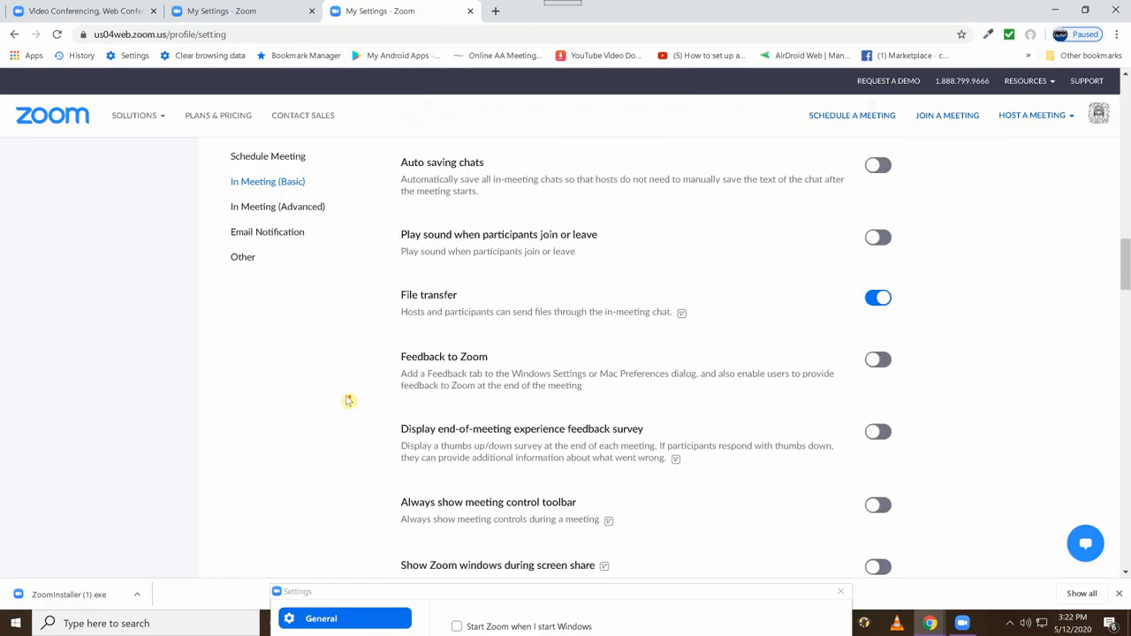
scroll(406, 391, down, 3)
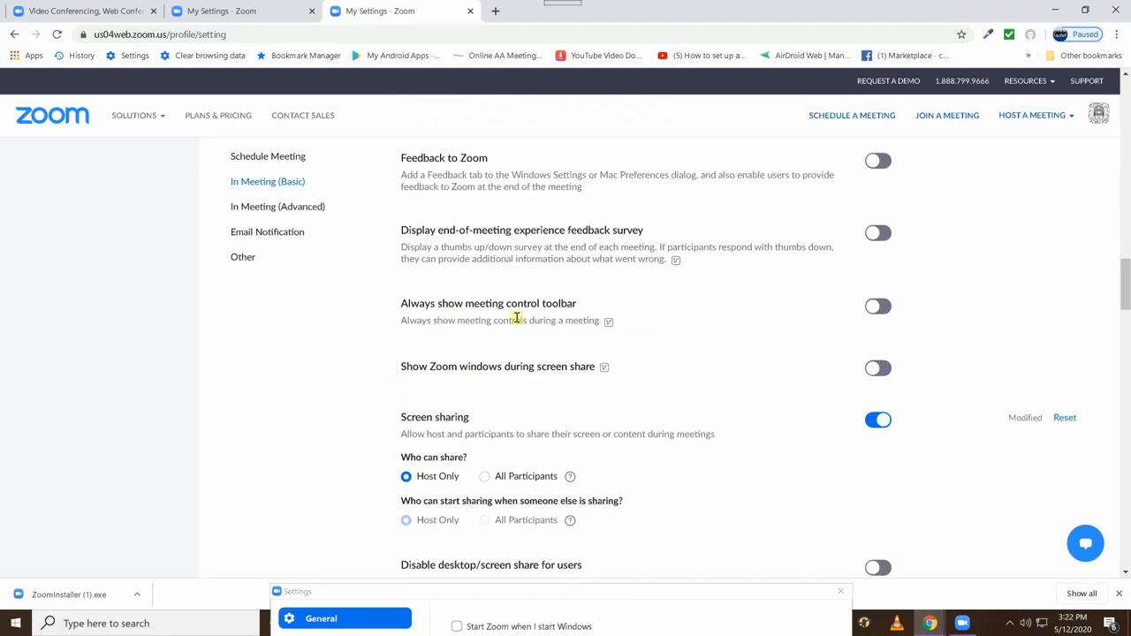
mouse_move(609, 322)
scroll(400, 367, down, 1)
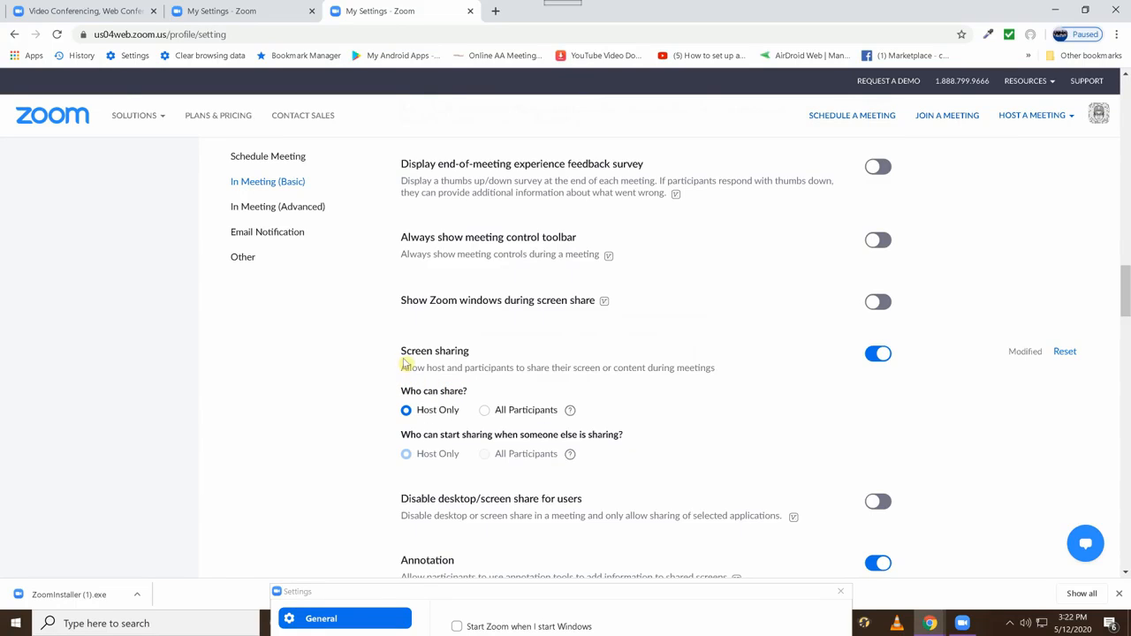
Try All Participants for who can share under Screen sharing and set it back to Host Only.
drag(406, 352, 474, 354)
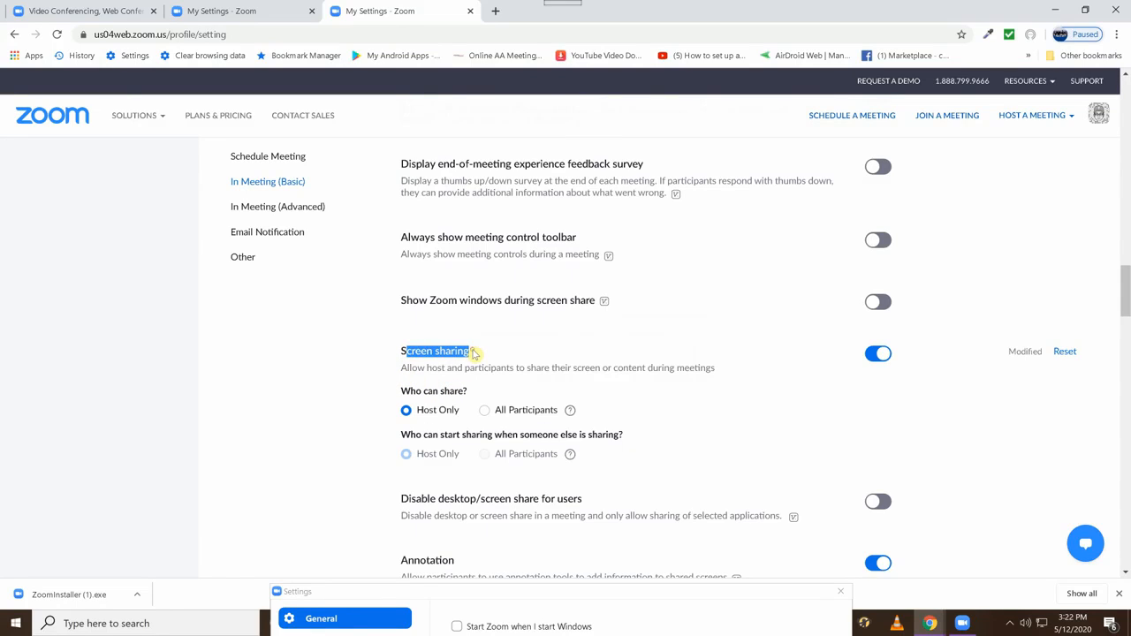
click(474, 354)
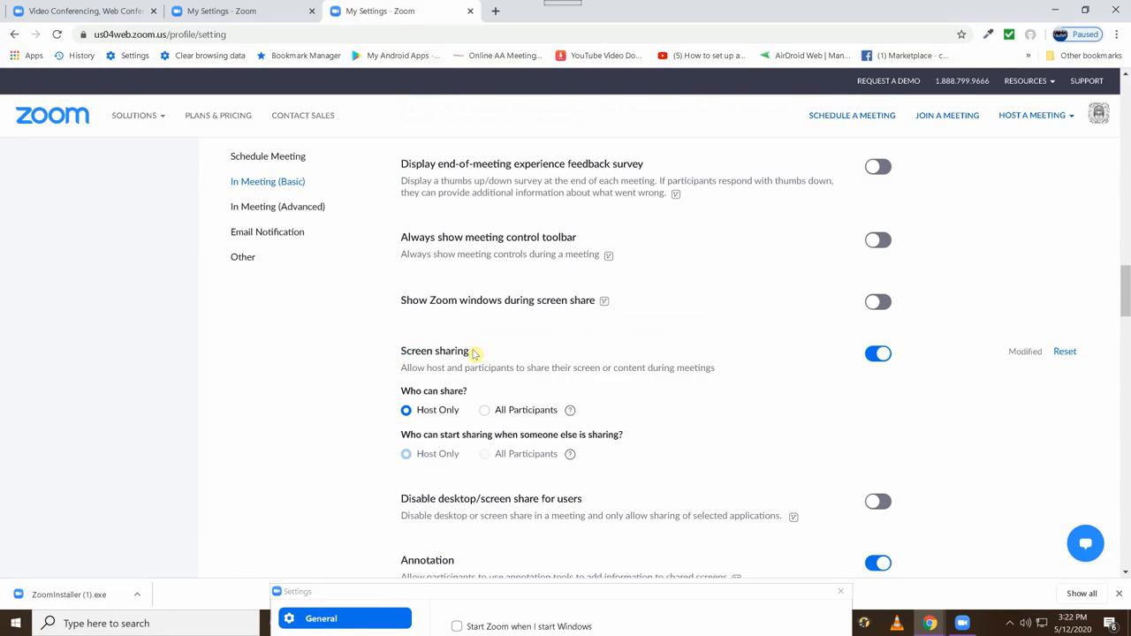
click(484, 411)
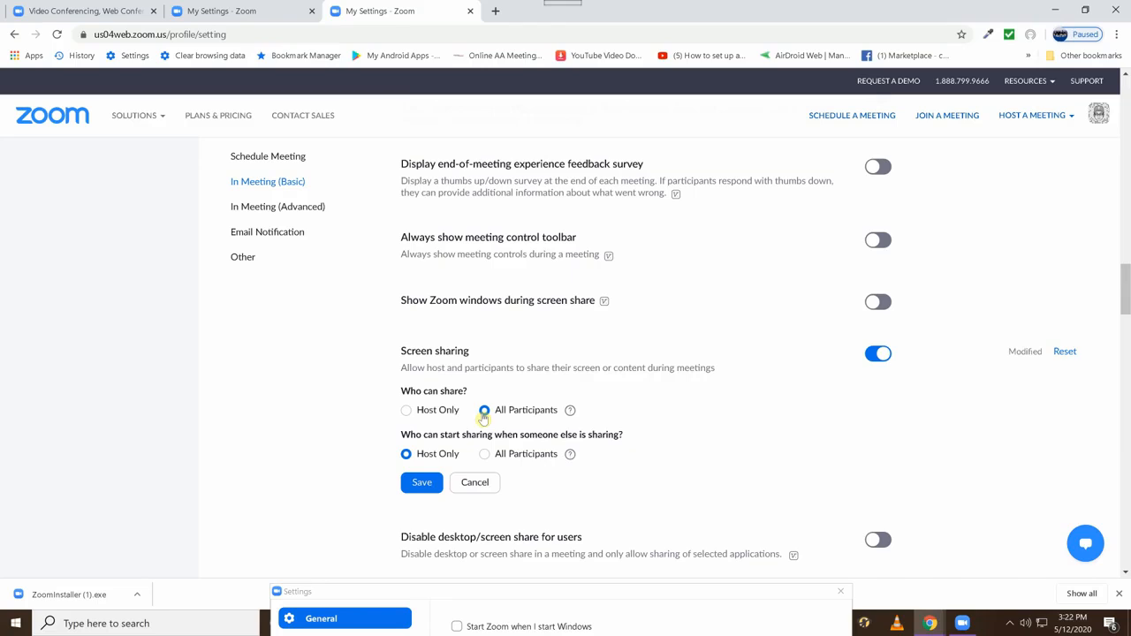
click(406, 412)
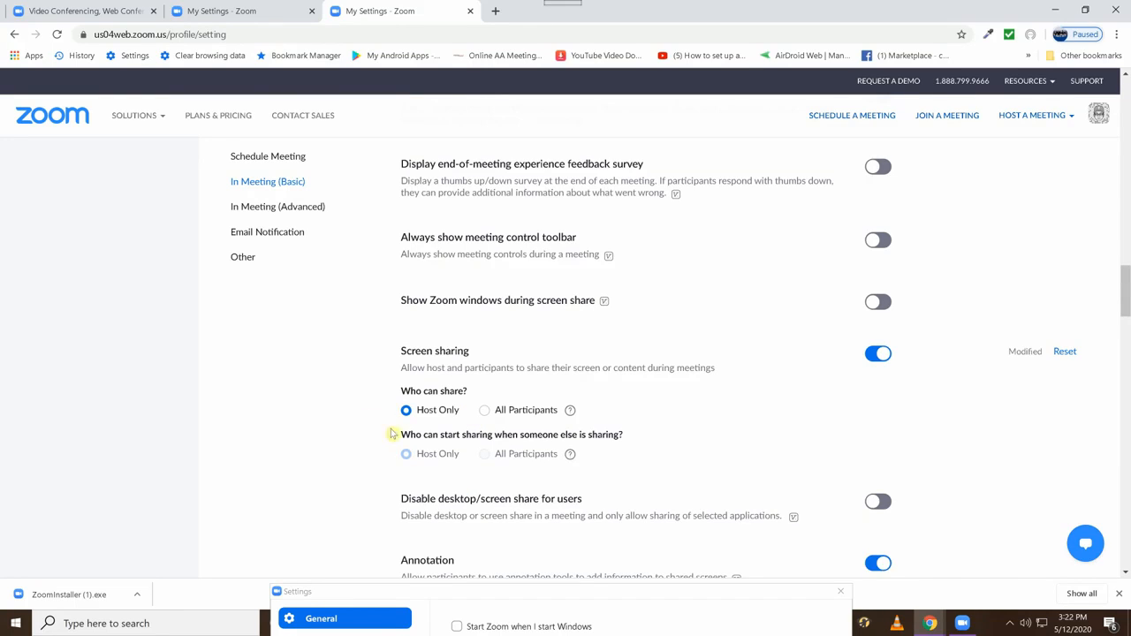
Examine the option for who can start sharing when someone else is sharing, dismissing the mail notification.
drag(400, 435, 622, 435)
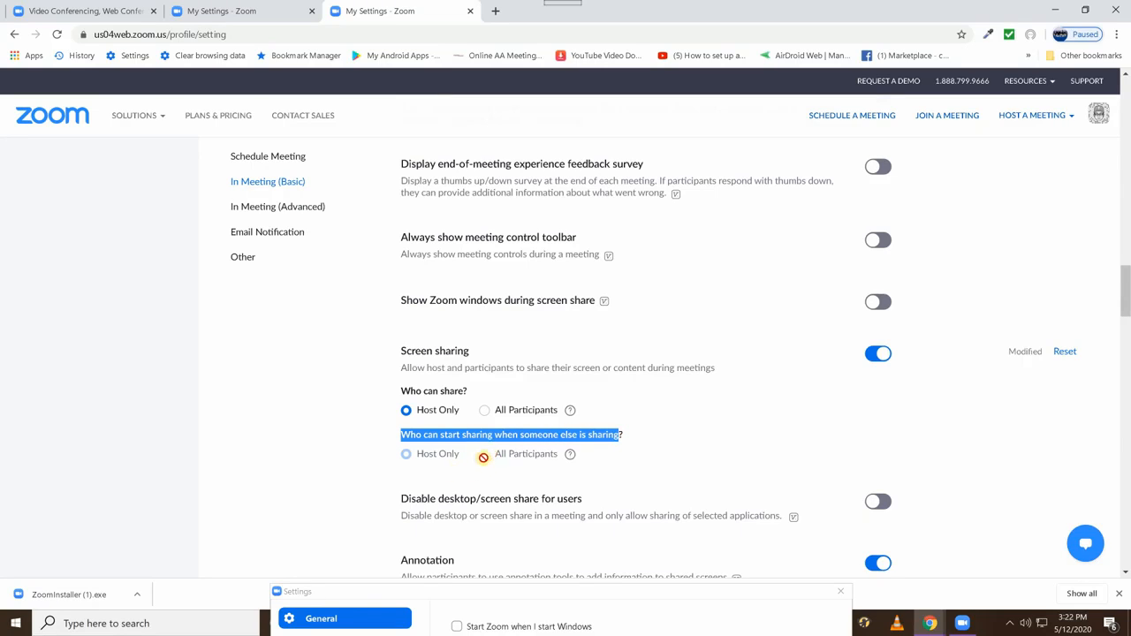
click(399, 467)
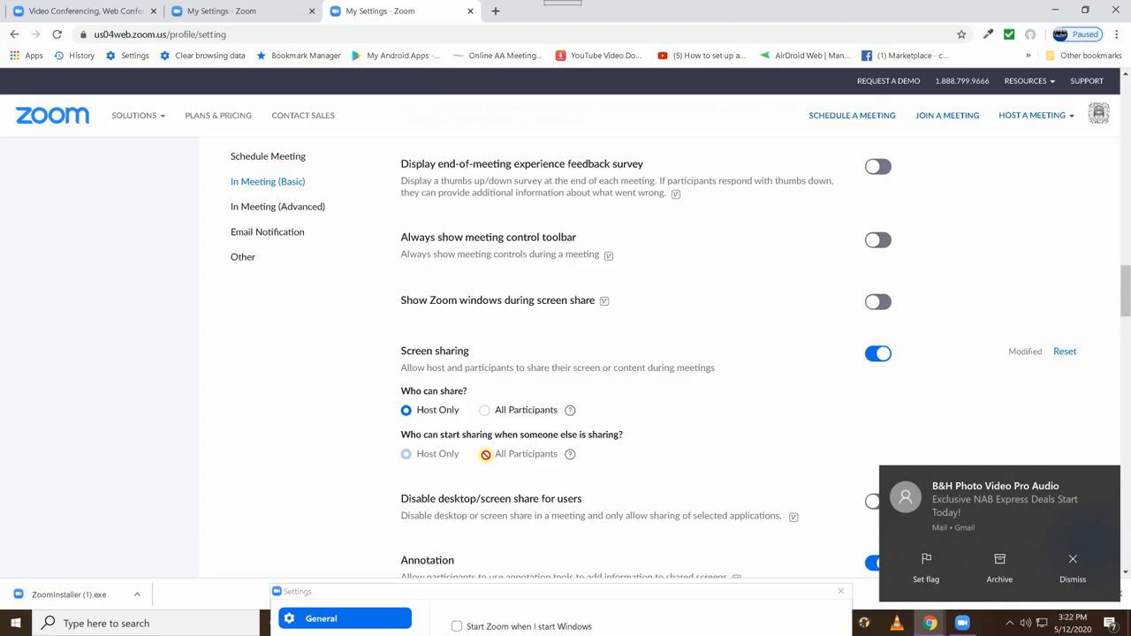
click(1109, 482)
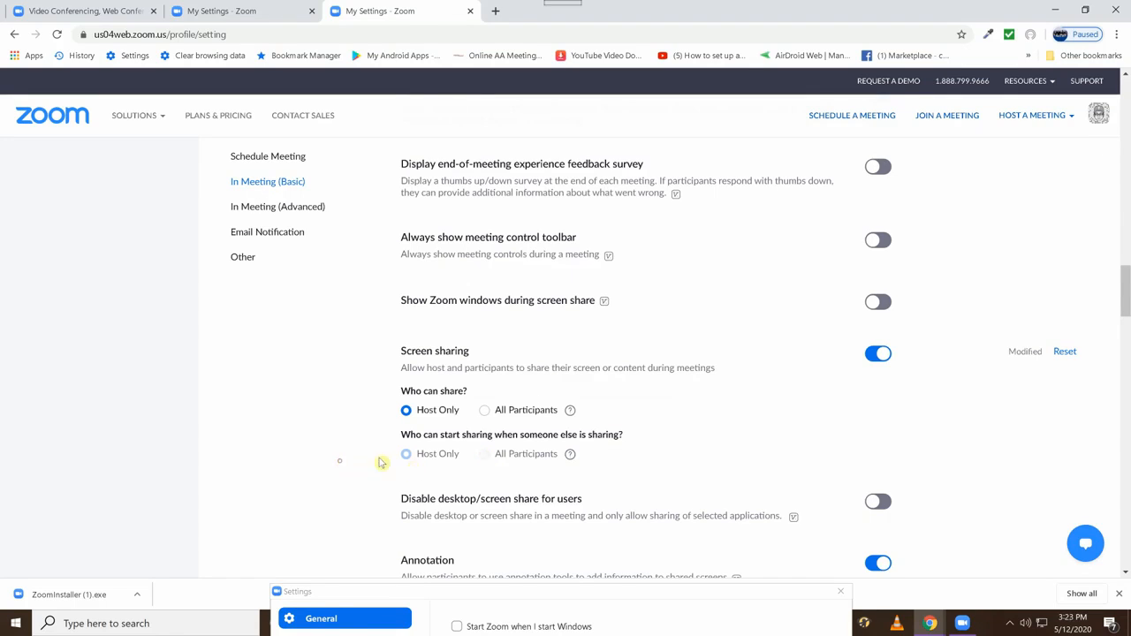
scroll(389, 461, down, 1)
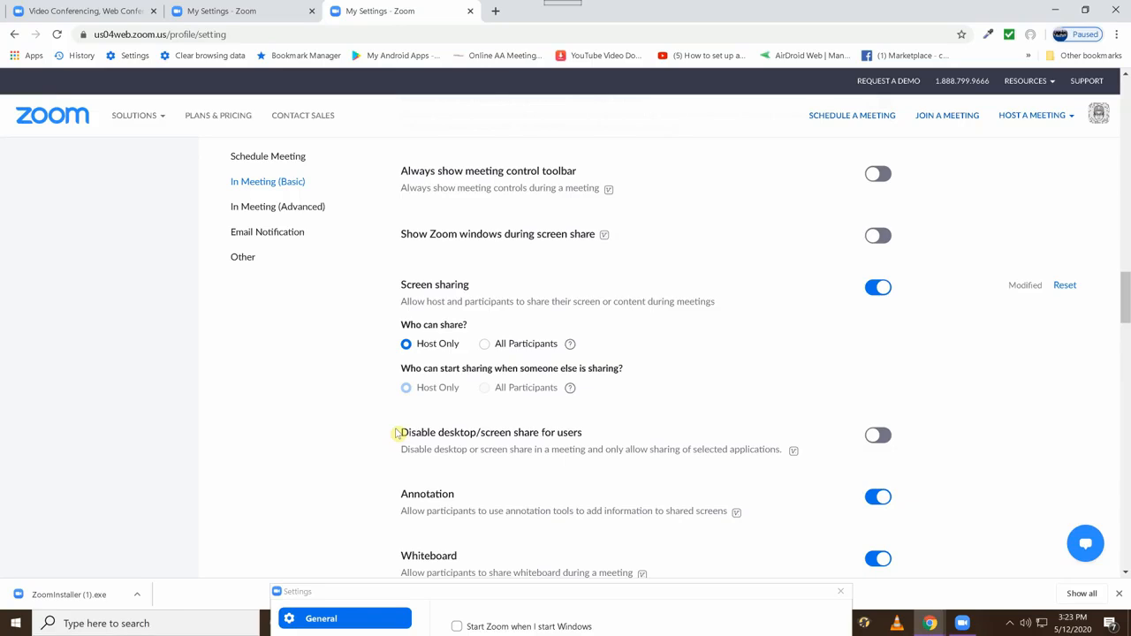
Bring the client's Settings window back into view and minimize the browser, arranging Settings to uncover the Zoom home window.
click(497, 593)
drag(497, 594, 471, 115)
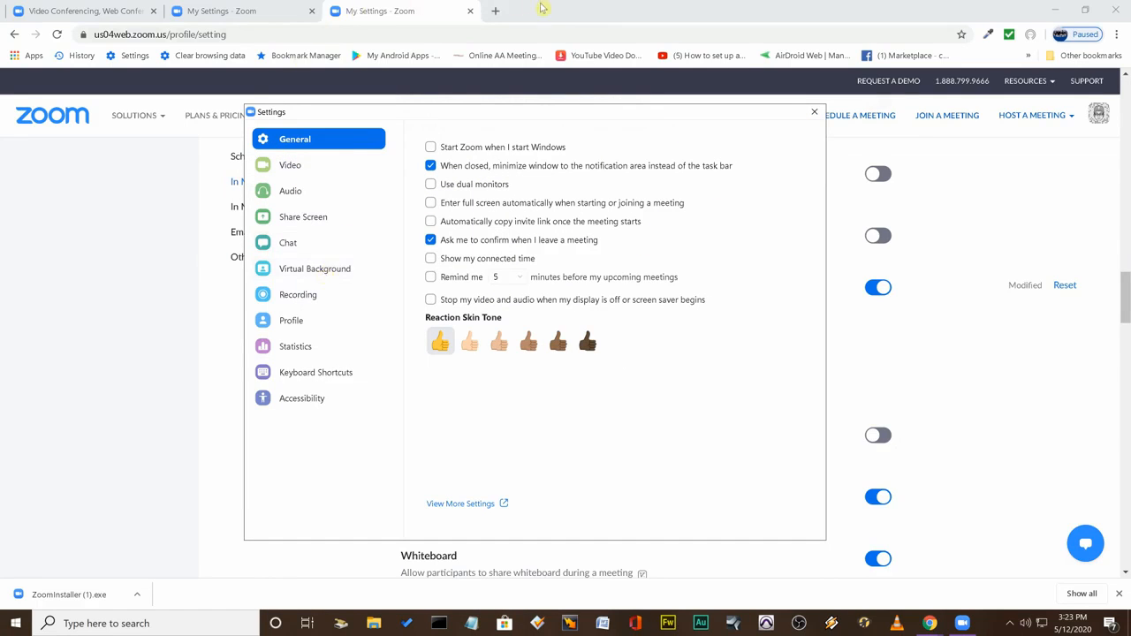
click(1052, 8)
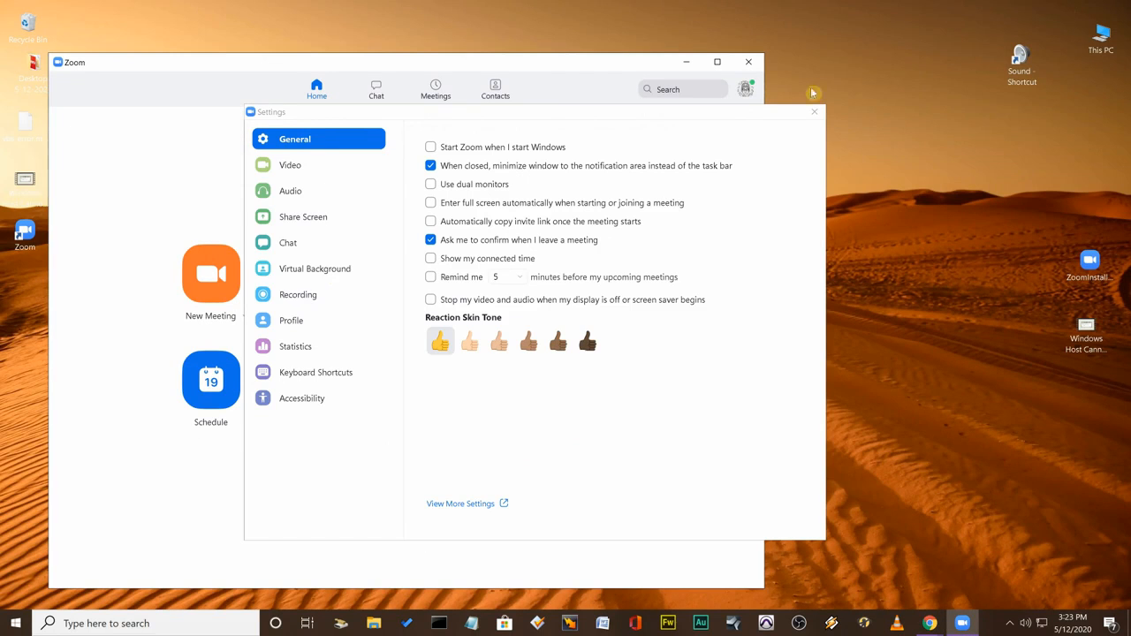
drag(786, 115, 959, 174)
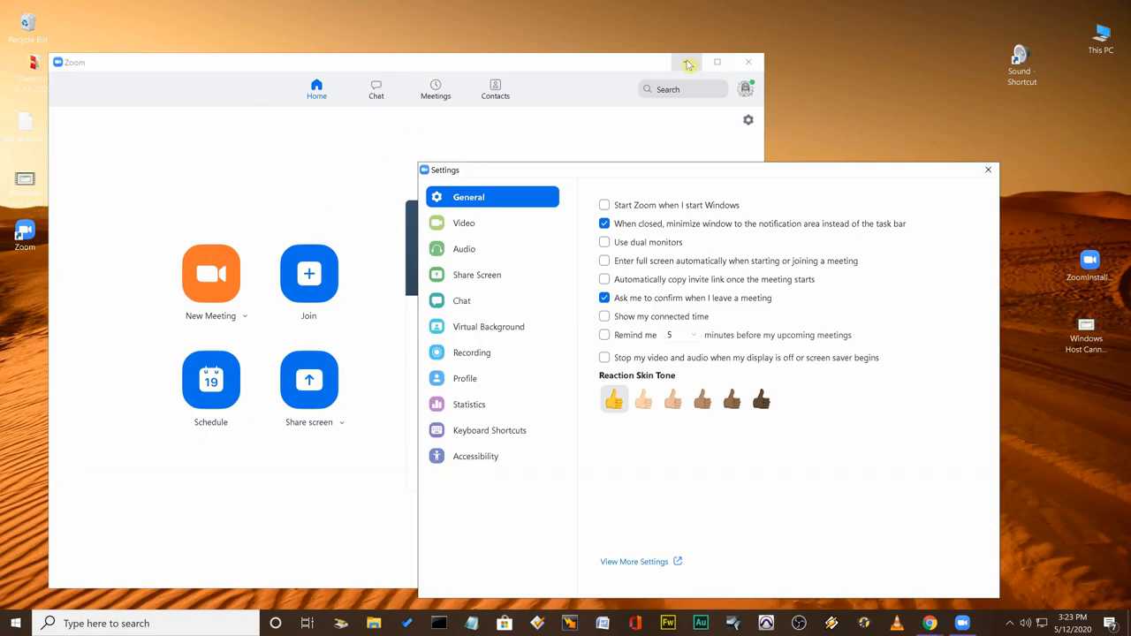
click(688, 63)
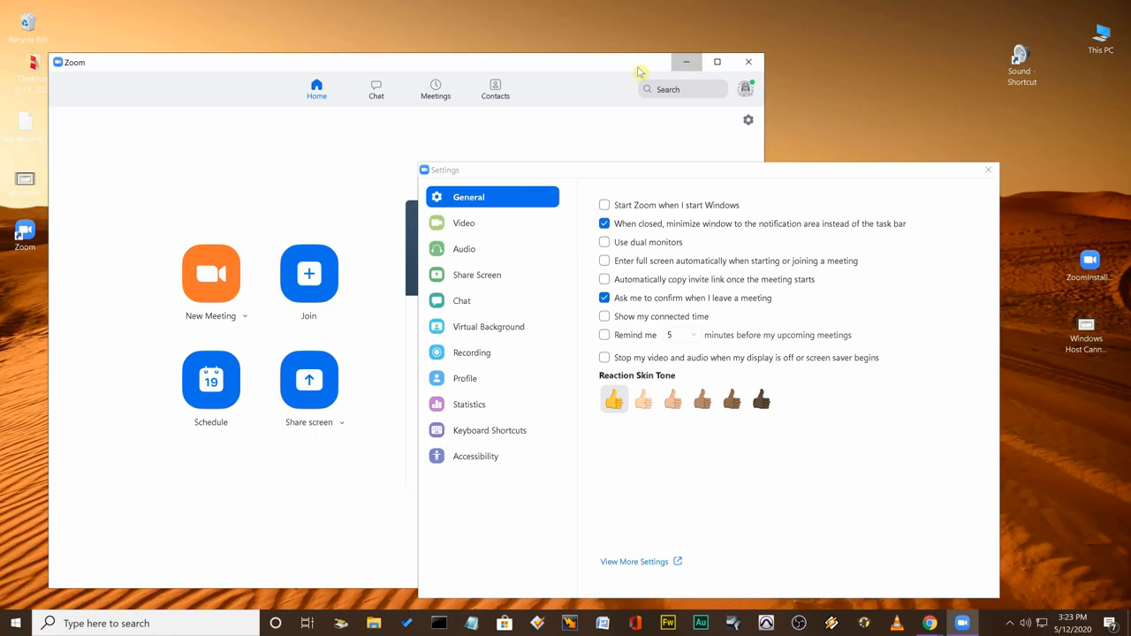
Start a new meeting with video stopped and computer audio joined, and show its screen sharing options.
click(194, 289)
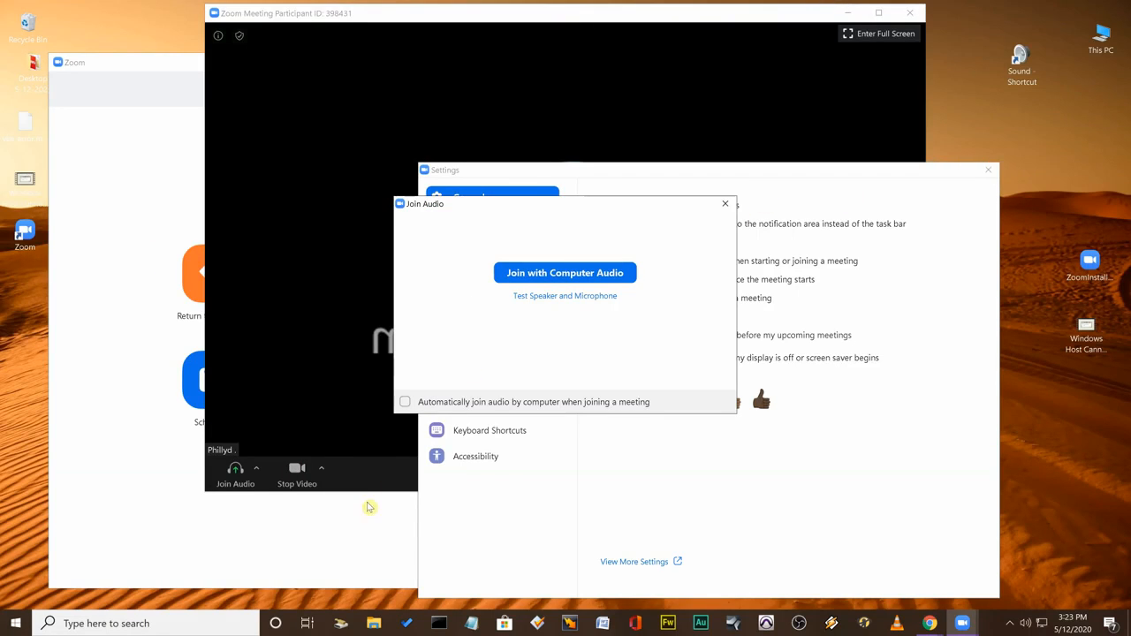
click(297, 472)
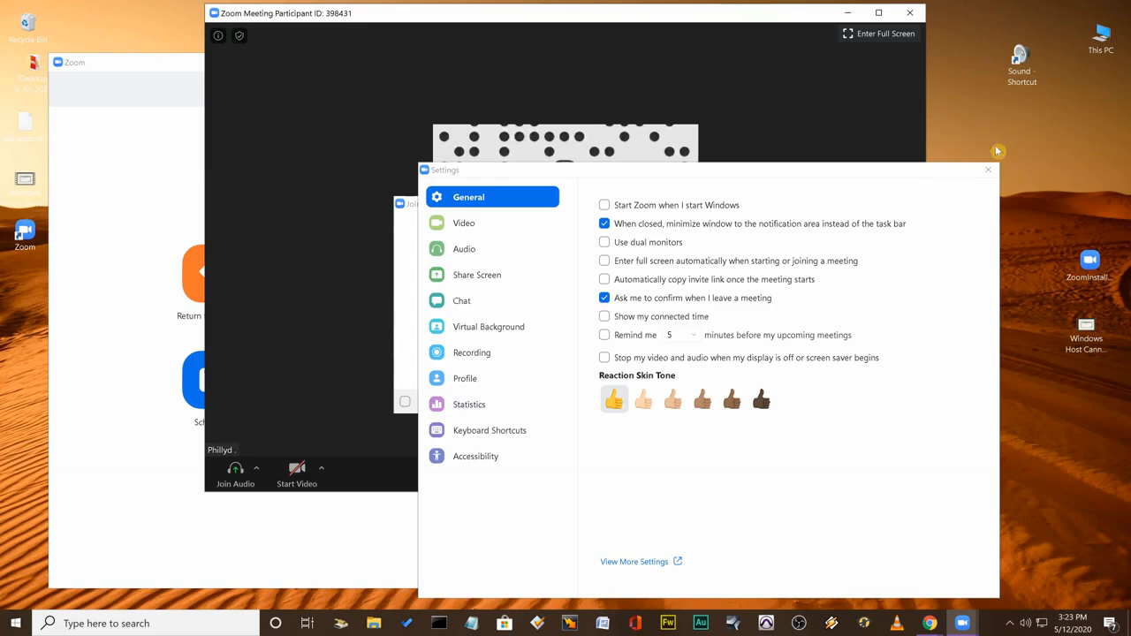
drag(973, 172, 1013, 539)
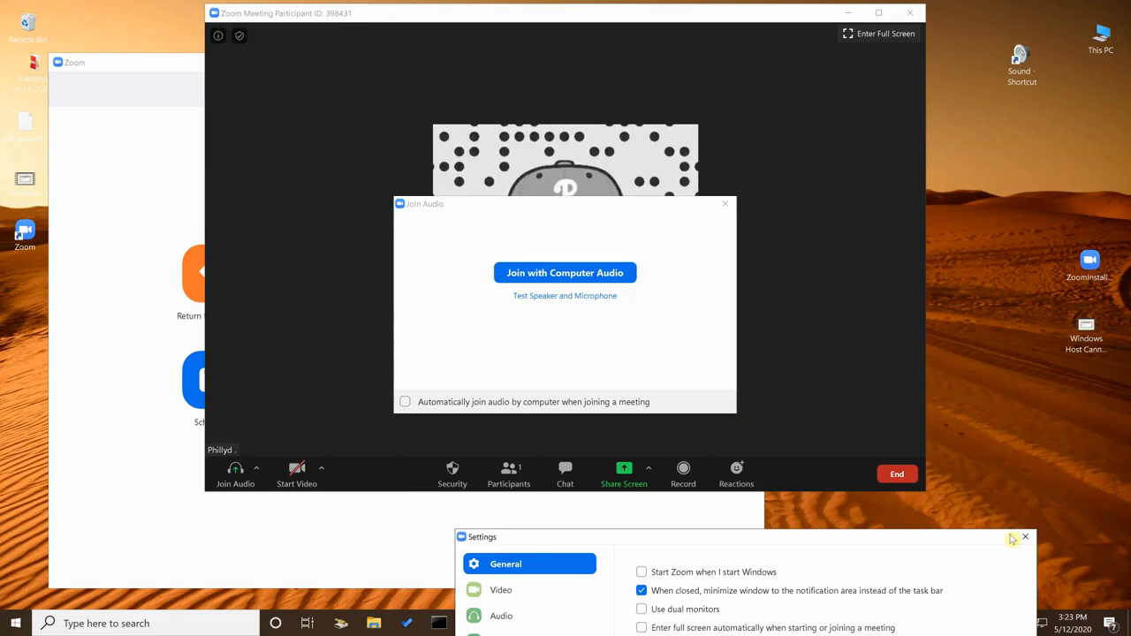
click(535, 274)
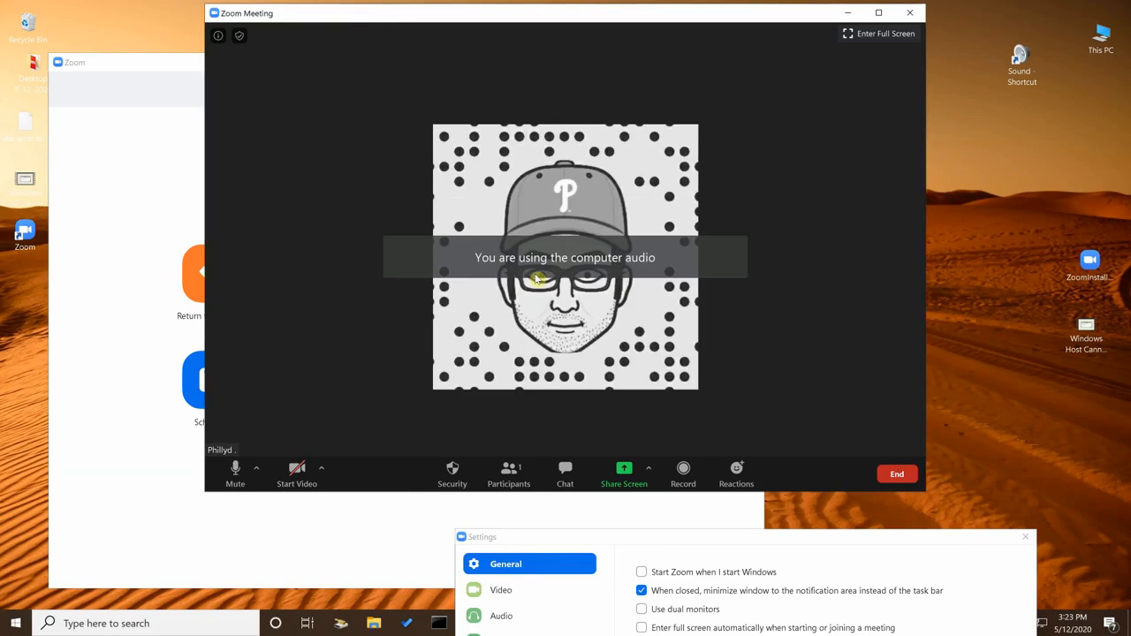
click(648, 473)
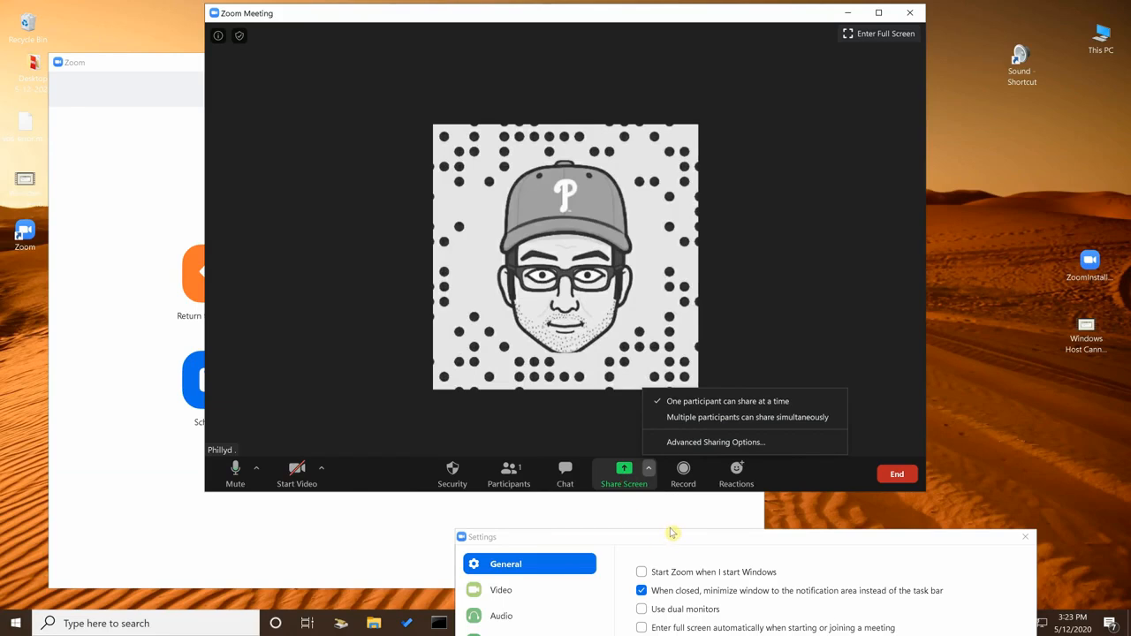
click(898, 475)
Bring the client's Settings window back over the meeting and open the additional web settings from it.
drag(679, 538, 559, 77)
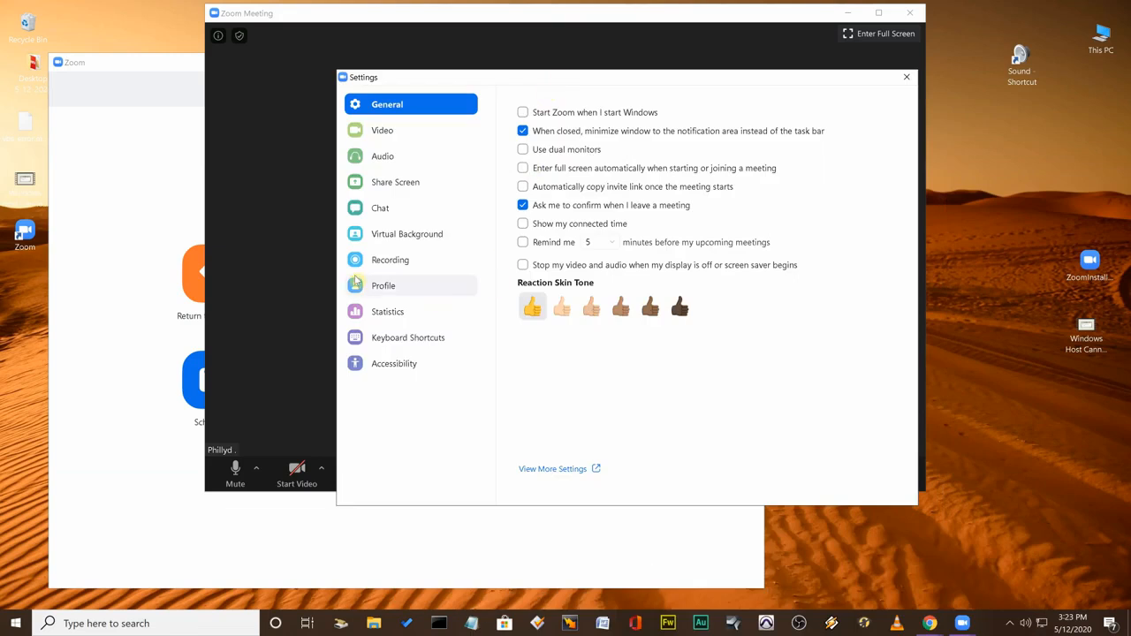
click(537, 470)
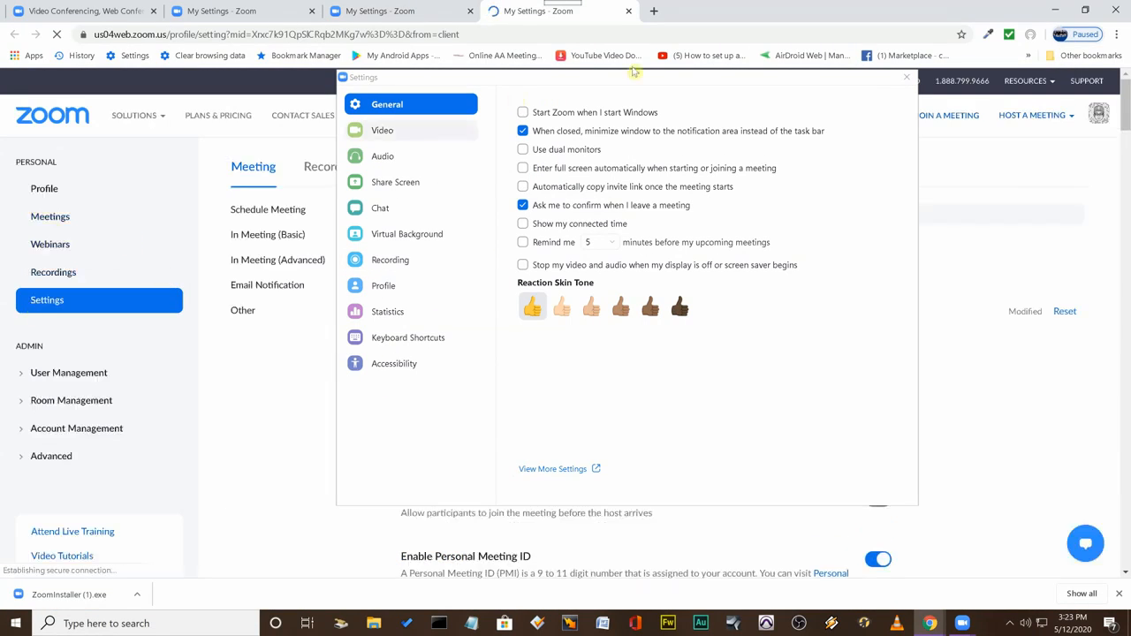
Close the client's Settings window and end the meeting for all.
click(908, 80)
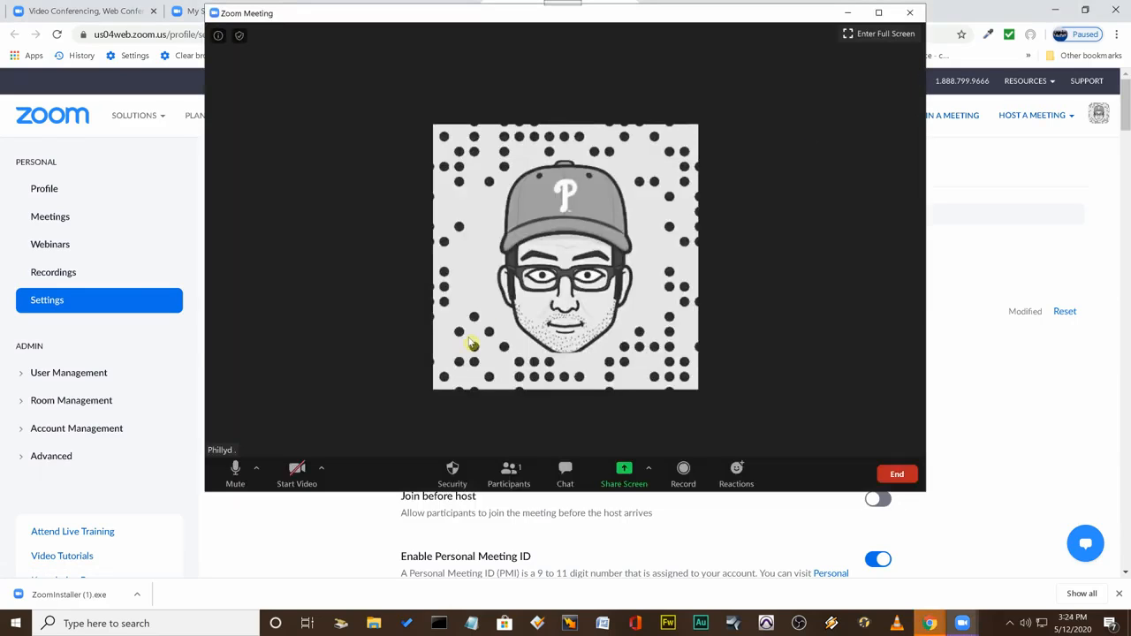
click(901, 471)
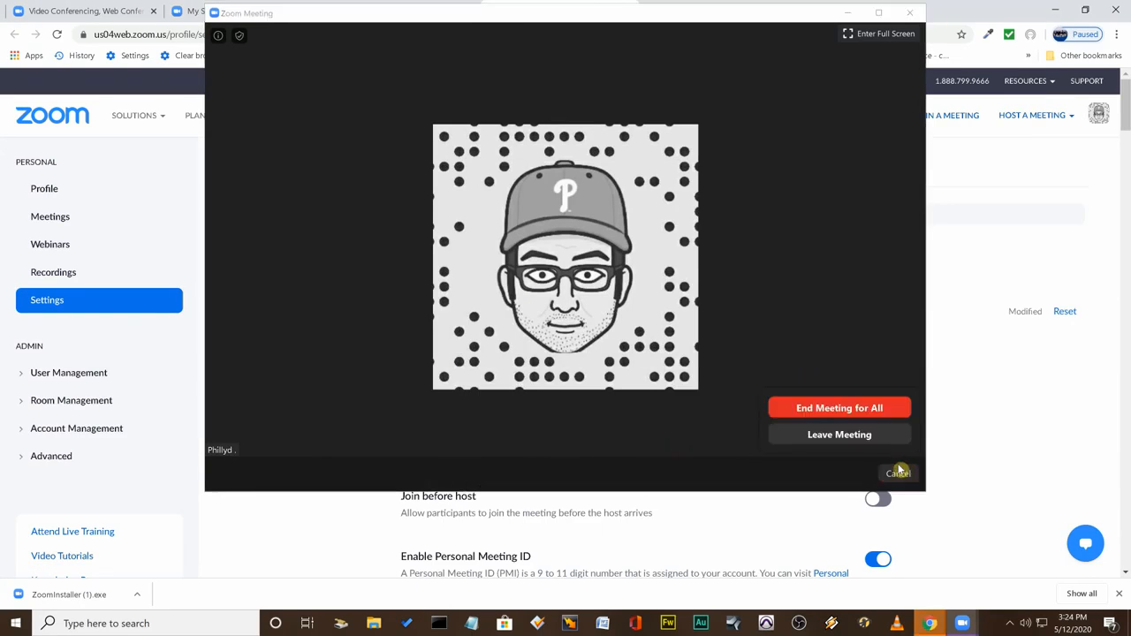
click(845, 409)
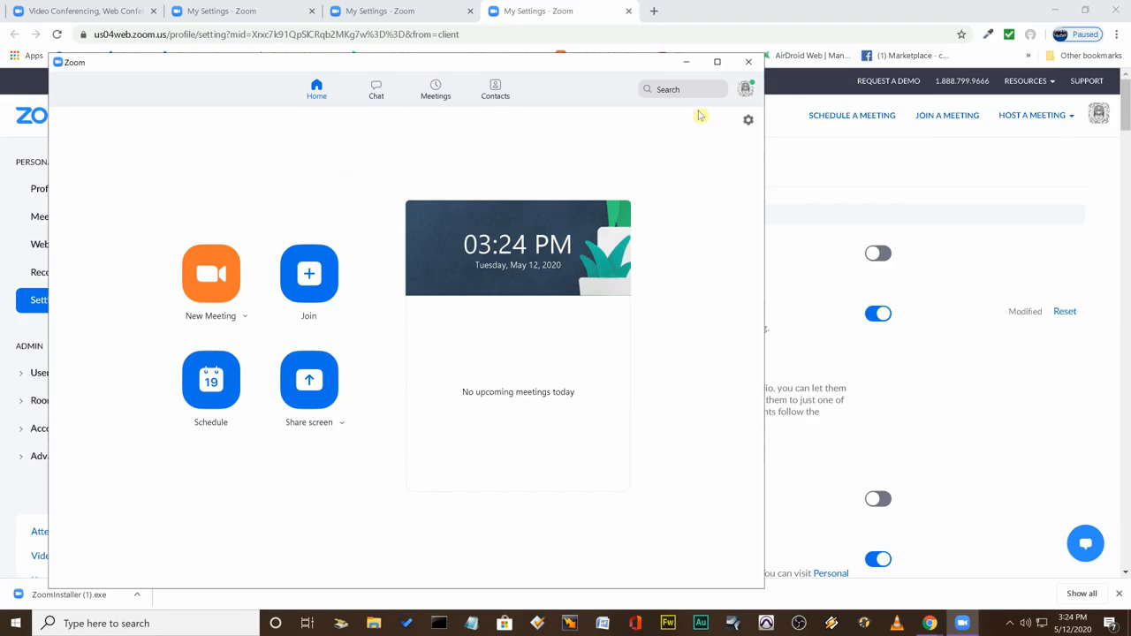
Open the additional web settings from the Zoom home window's settings, leaving only the browser page in view.
click(748, 119)
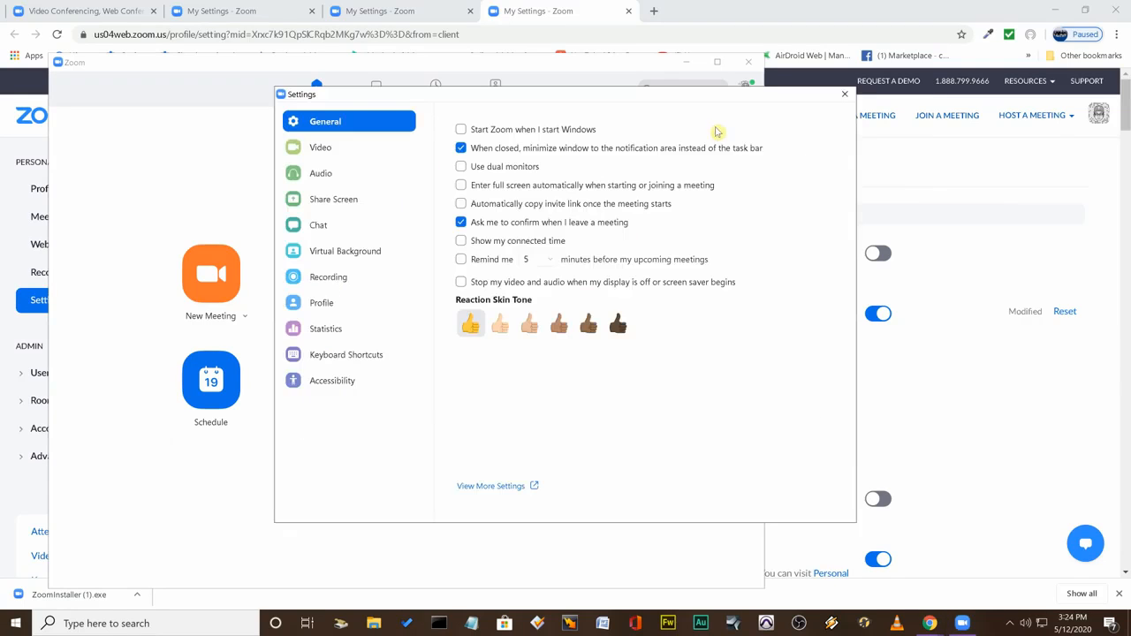
click(508, 487)
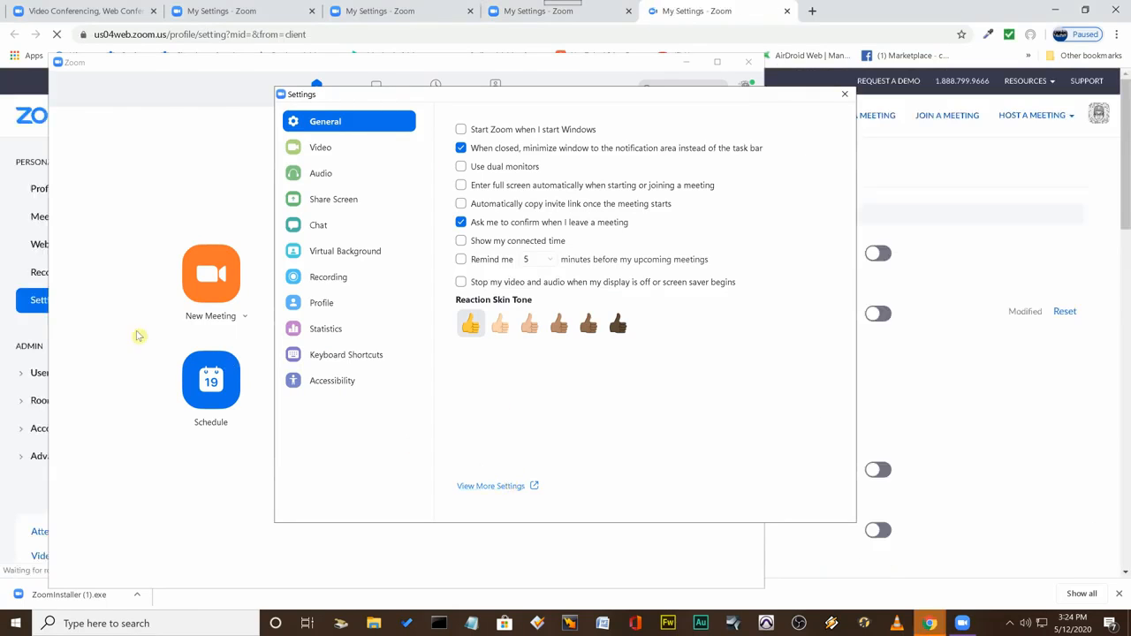
click(844, 94)
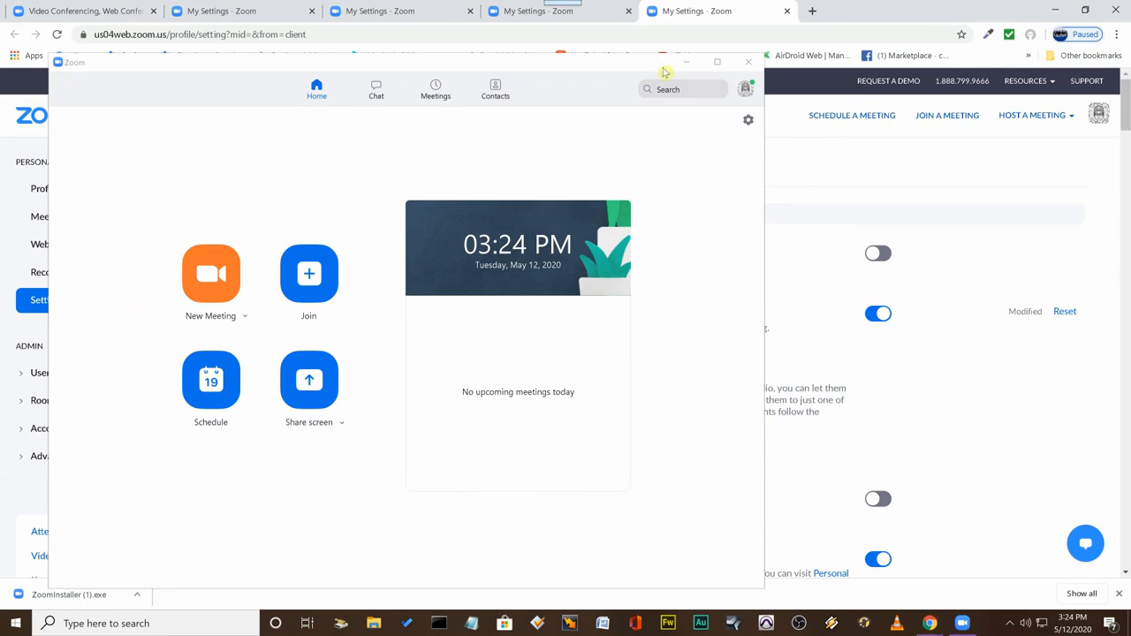
click(690, 64)
Look through the web settings down to Screen sharing and examine what it allows the host and participants to do.
scroll(275, 309, down, 4)
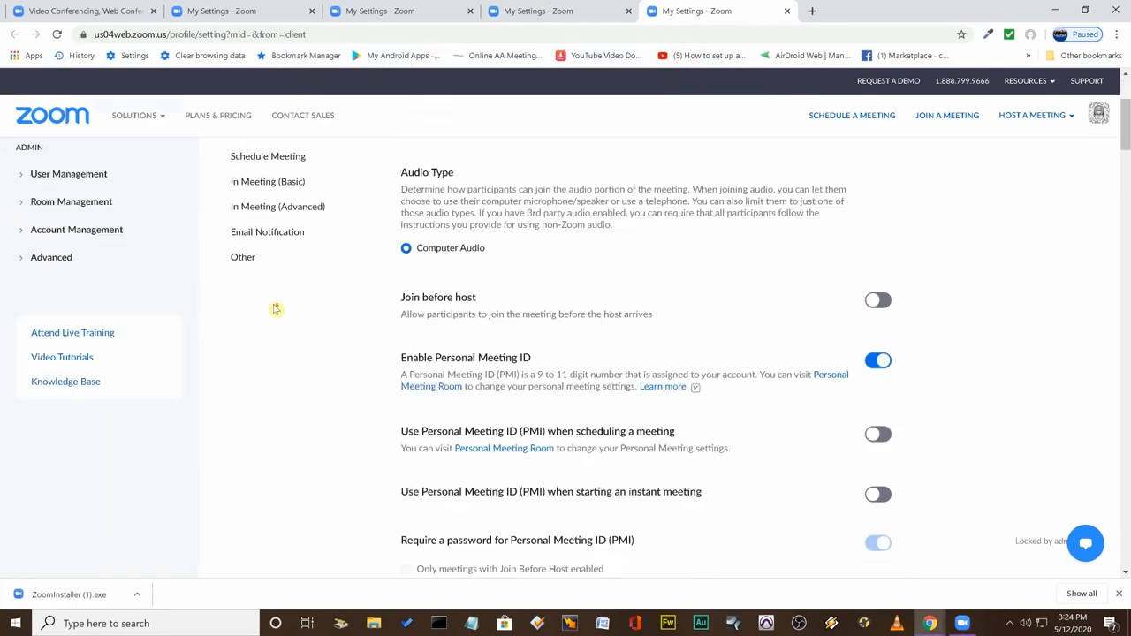
scroll(283, 307, down, 4)
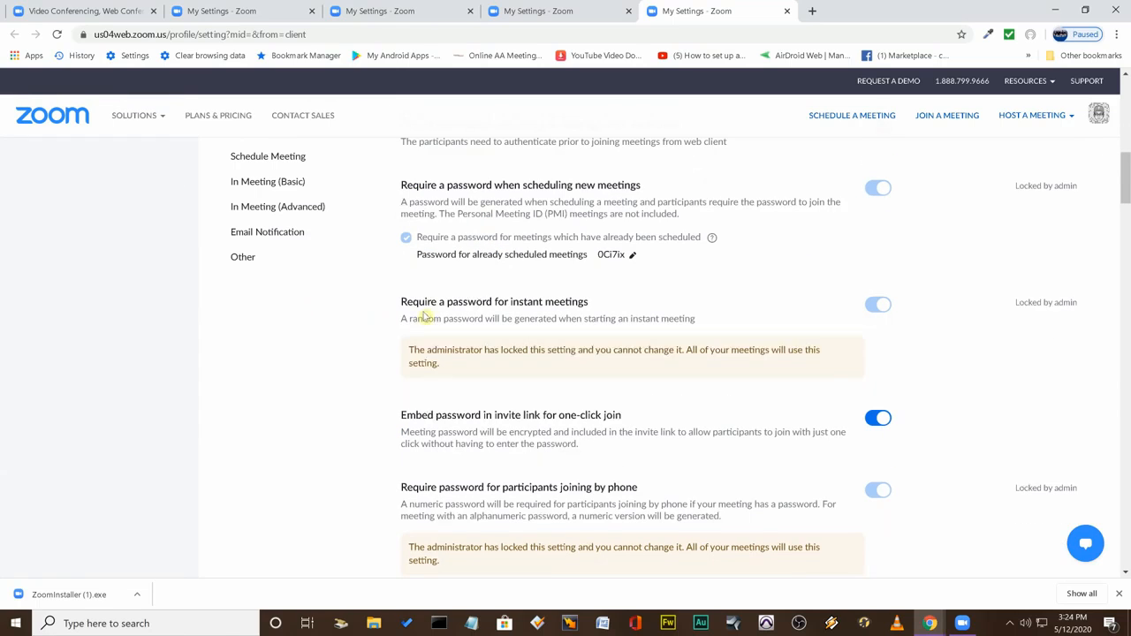
scroll(345, 344, down, 4)
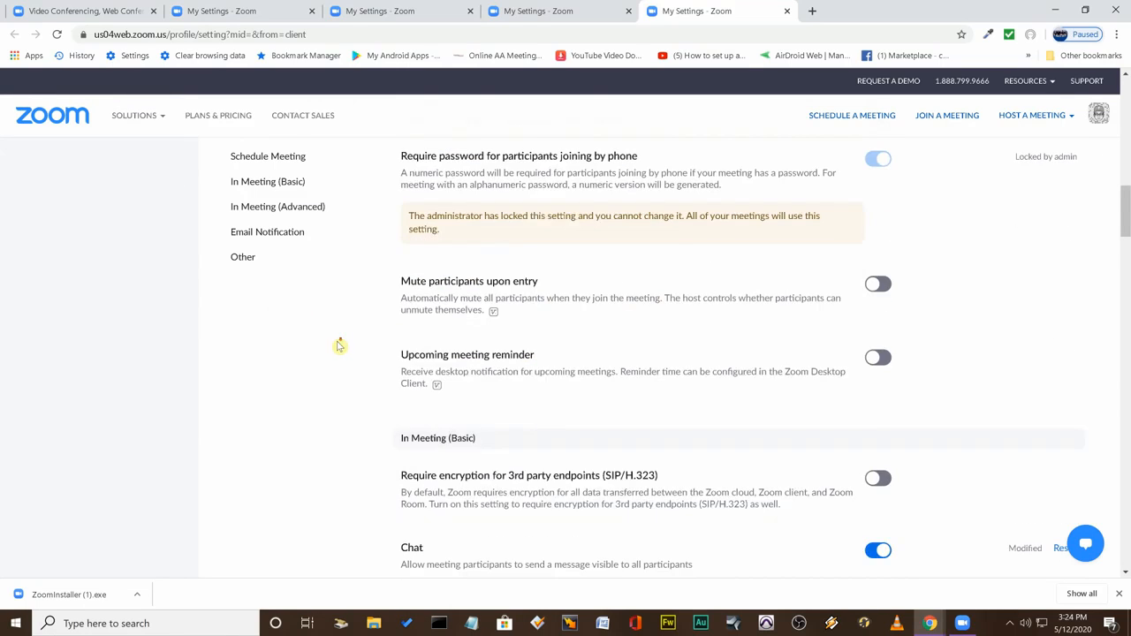
scroll(340, 346, down, 3)
scroll(338, 346, down, 5)
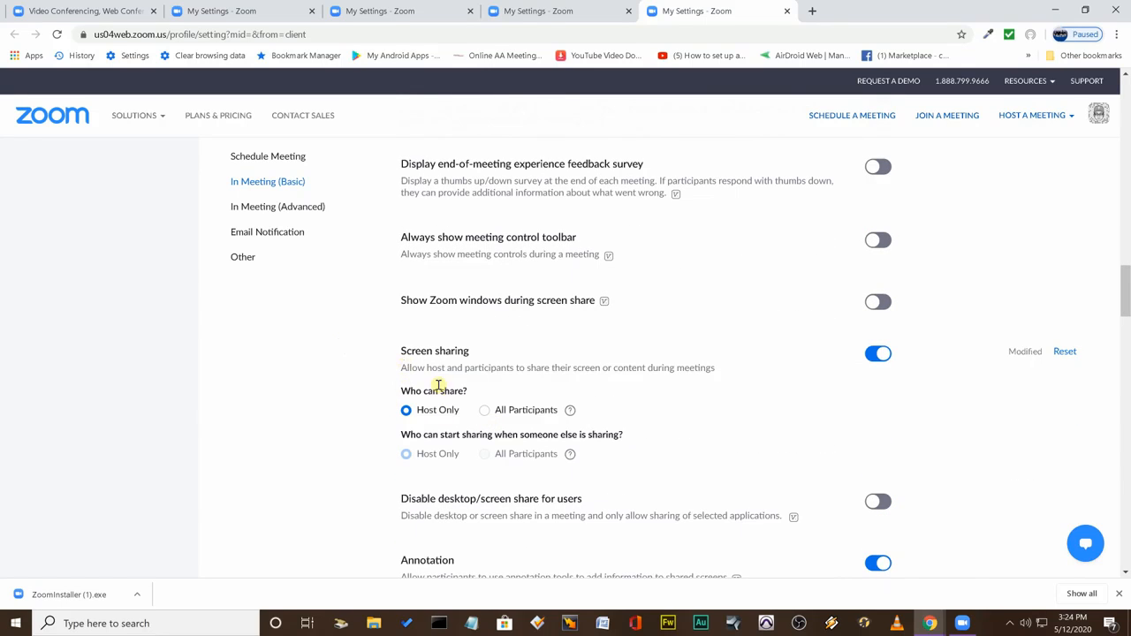
drag(715, 369, 409, 369)
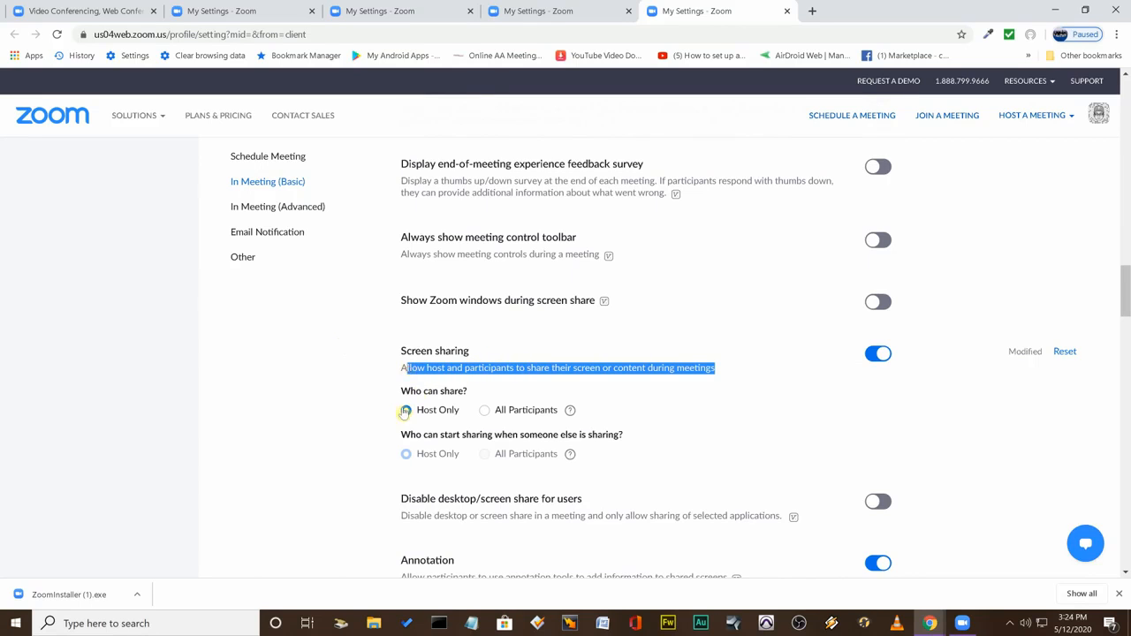
Enable Disable desktop/screen share for users under In Meeting (Basic).
scroll(387, 408, down, 3)
drag(400, 303, 568, 299)
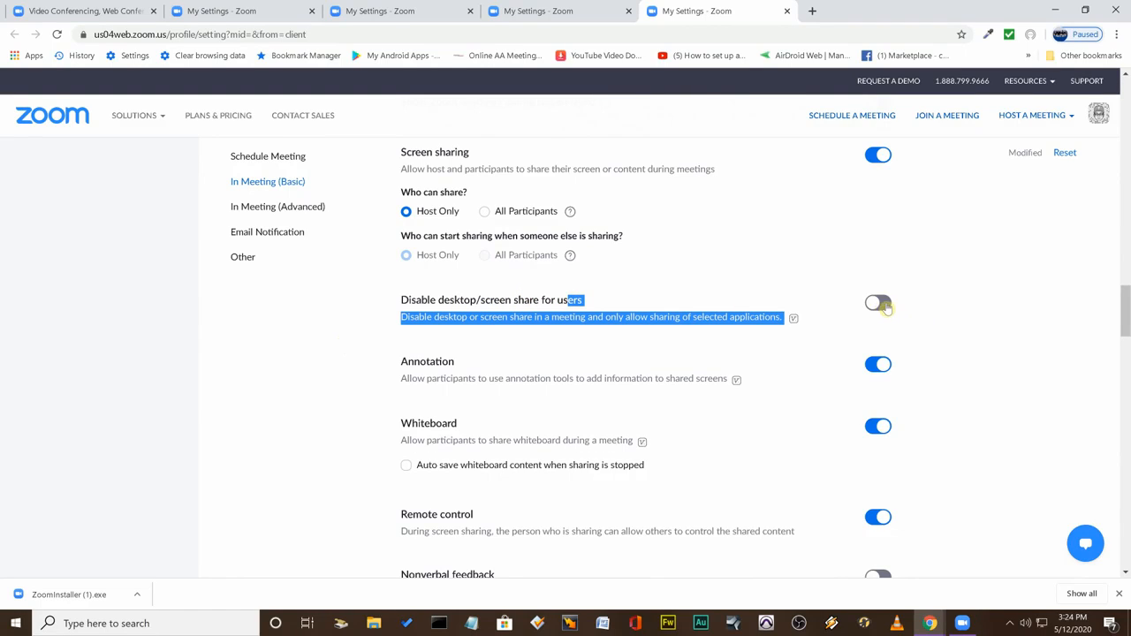
click(888, 307)
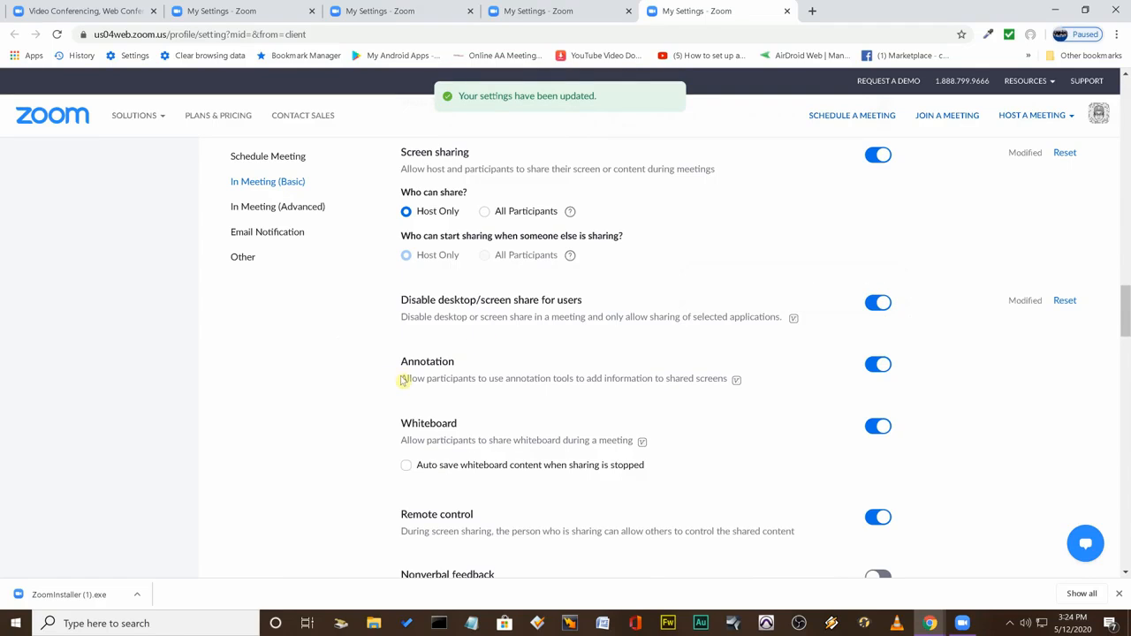
Turn off Whiteboard so participants cannot share a whiteboard during a meeting.
scroll(376, 459, down, 1)
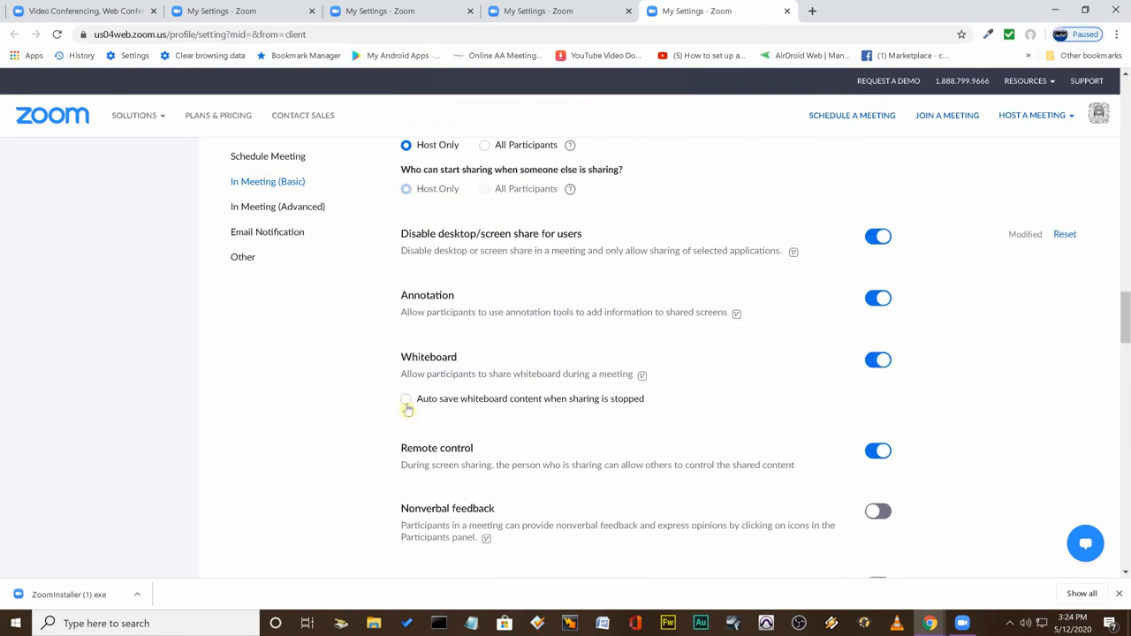
drag(402, 375, 634, 374)
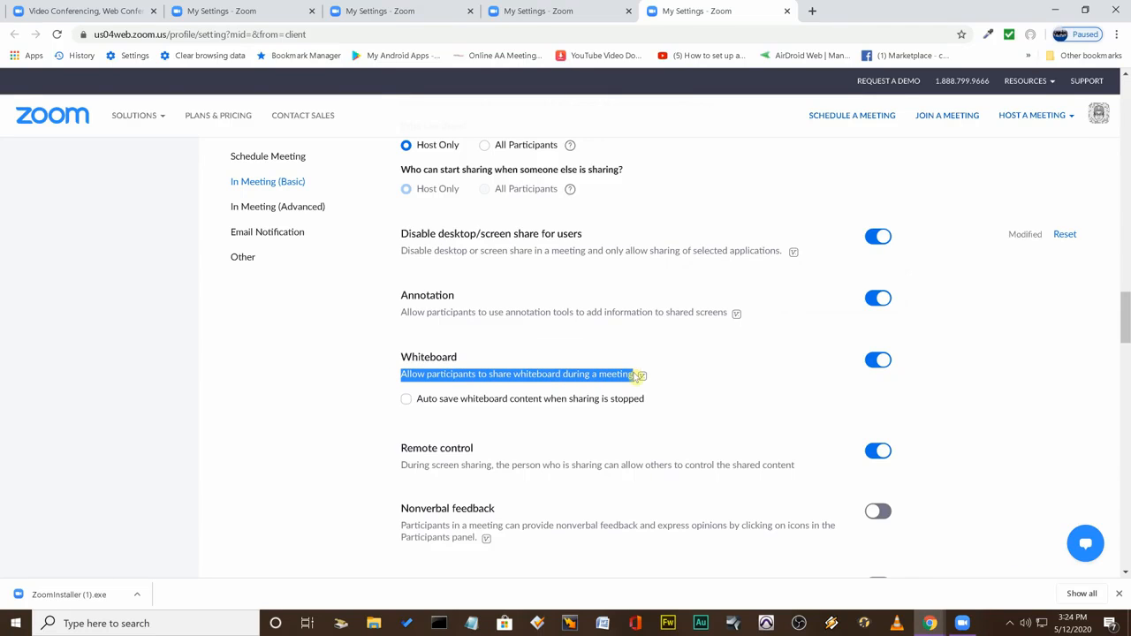
click(876, 361)
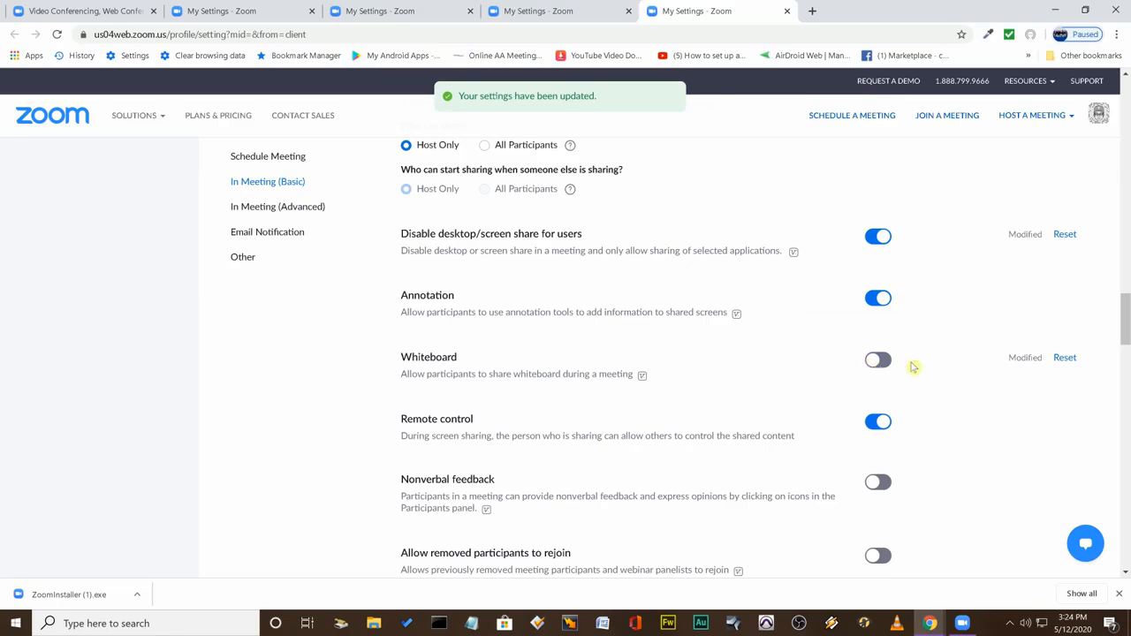
drag(839, 359, 838, 329)
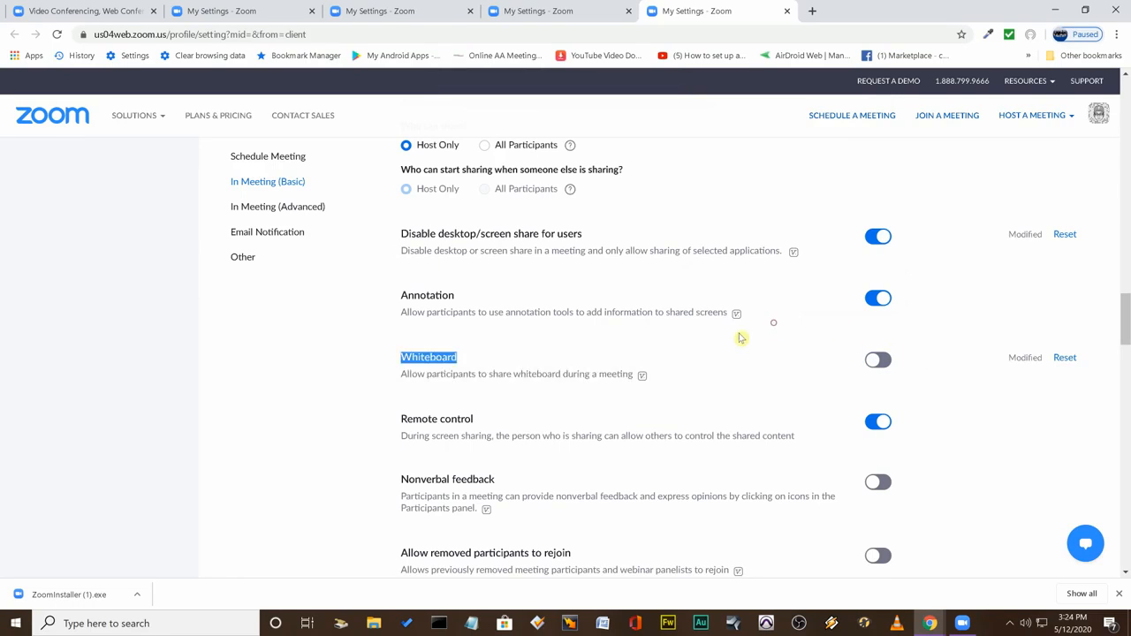
Turn off Remote control of shared content during screen sharing.
scroll(397, 395, down, 1)
scroll(397, 395, down, 1)
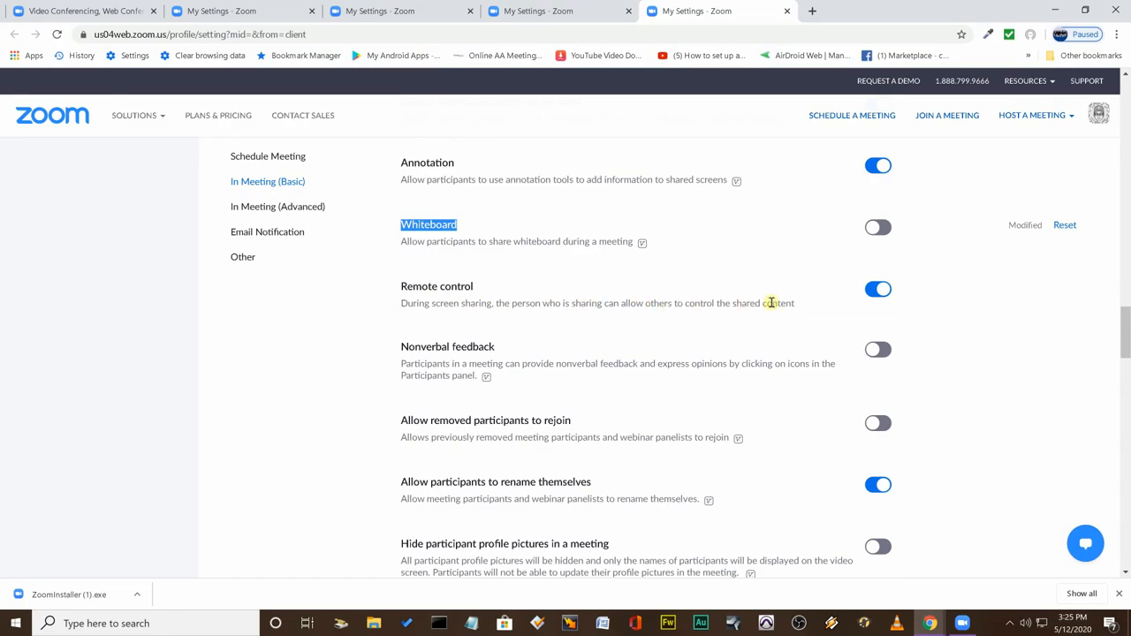
click(874, 298)
click(876, 291)
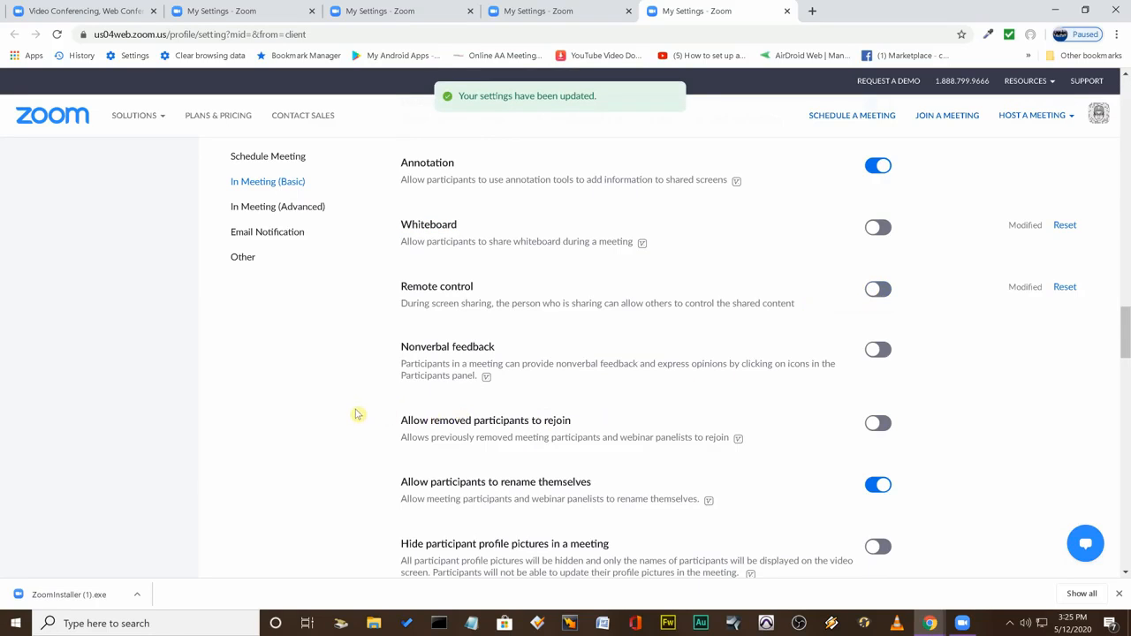
Review the remaining In Meeting (Basic) options from Nonverbal feedback down to Hide participant profile pictures in a meeting.
scroll(358, 413, down, 1)
scroll(367, 408, down, 1)
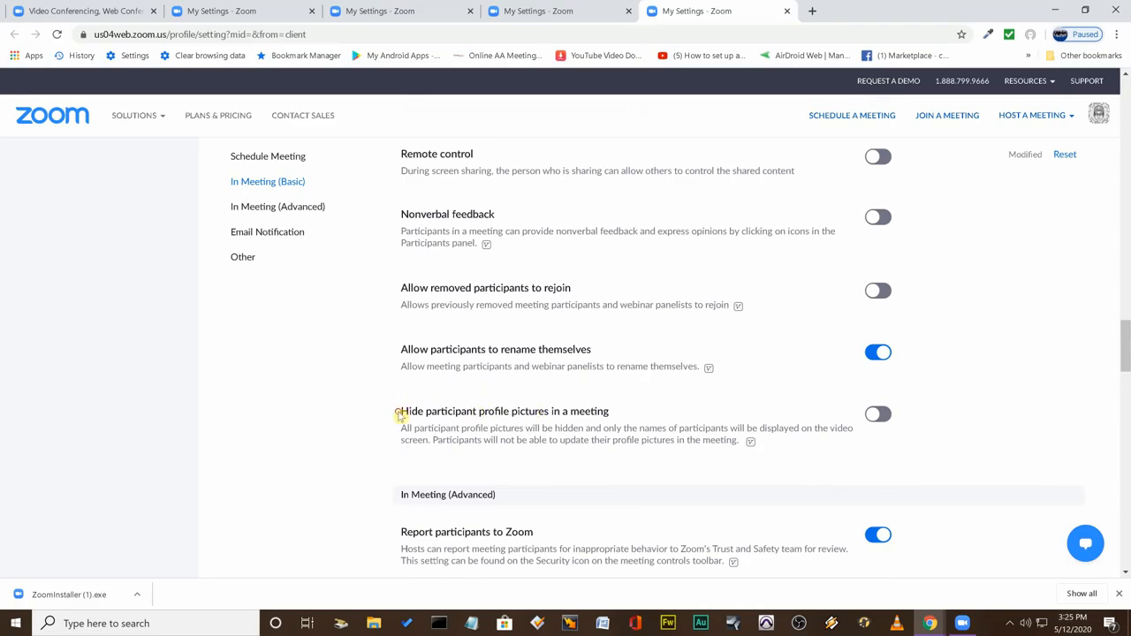
triple_click(398, 414)
click(366, 410)
scroll(402, 389, down, 1)
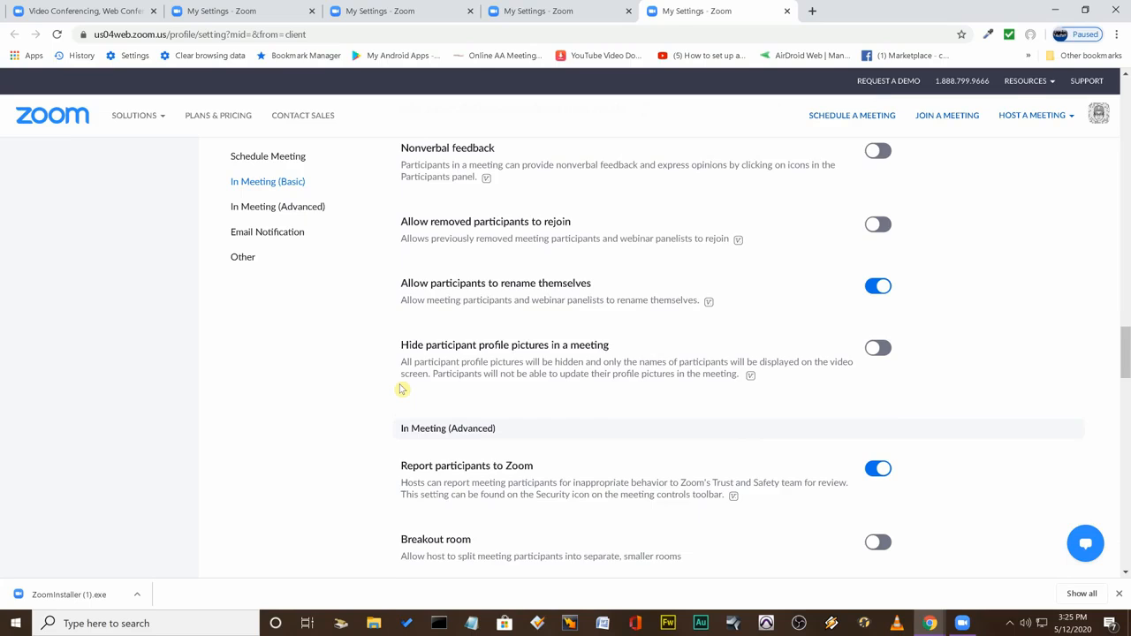
Review the In Meeting (Advanced) options from Report participants to Zoom through Save Captions and Far end camera control to Virtual background.
scroll(402, 389, down, 2)
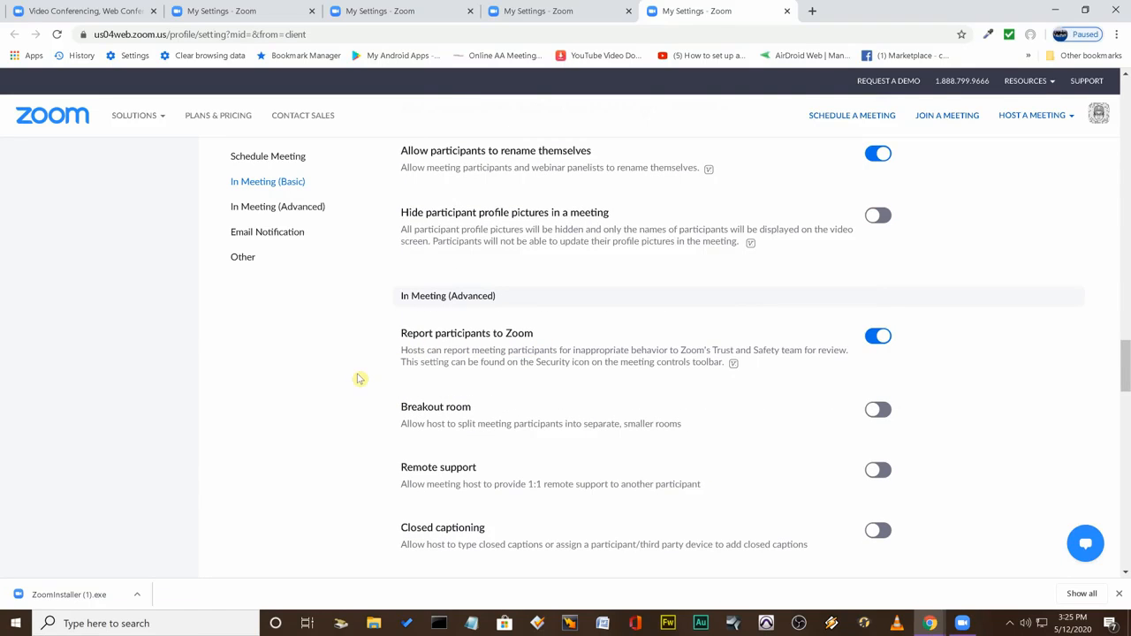
drag(416, 331, 510, 330)
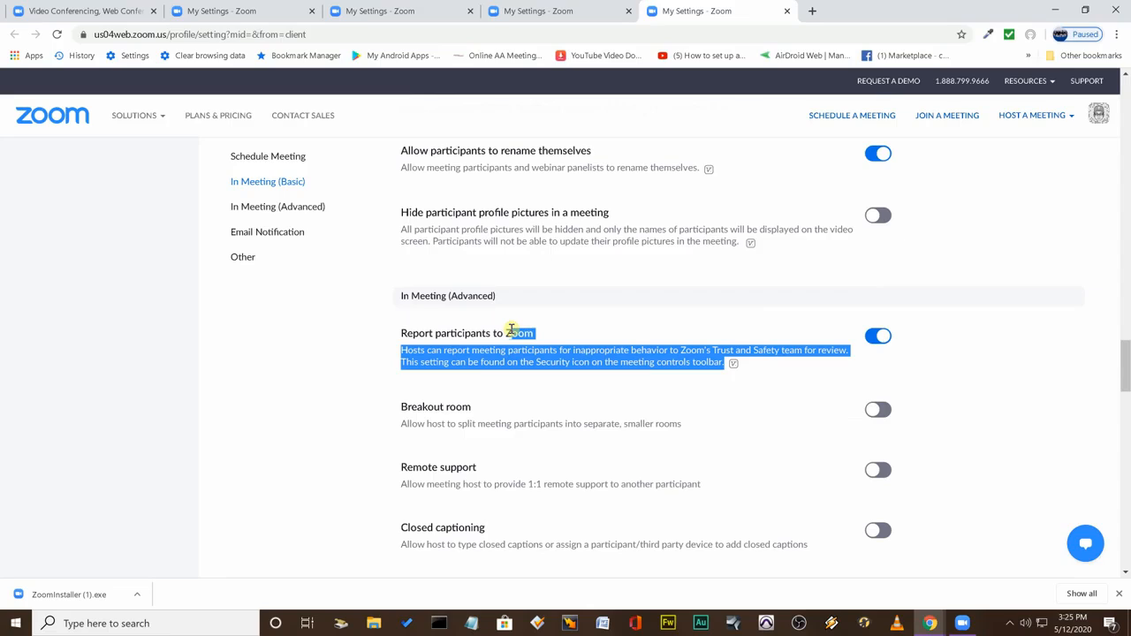
click(550, 330)
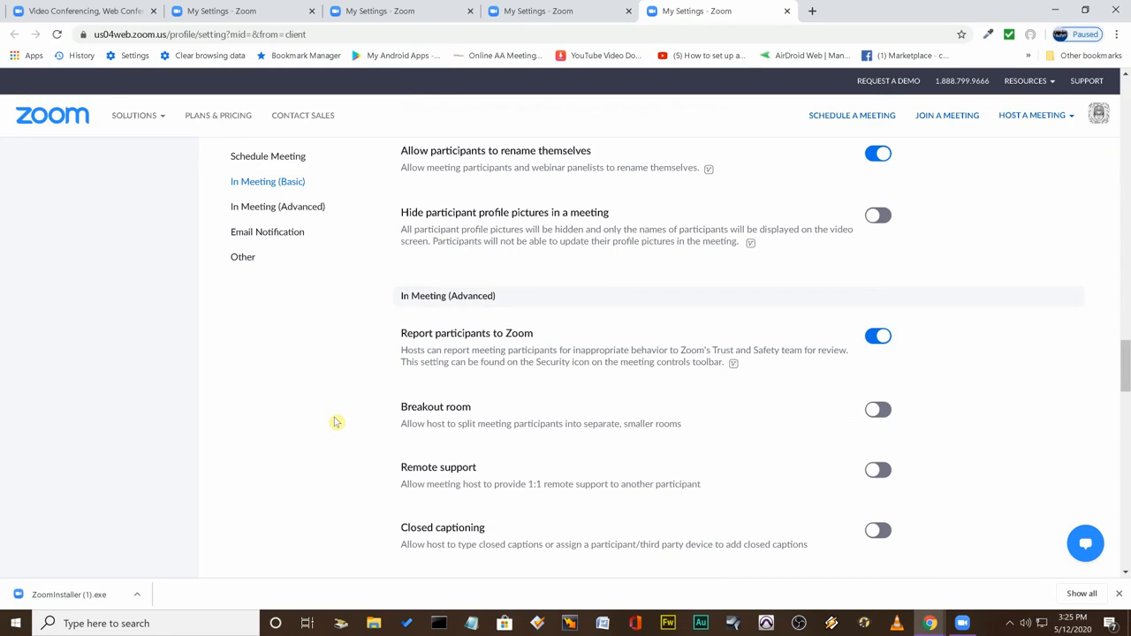
scroll(340, 426, down, 2)
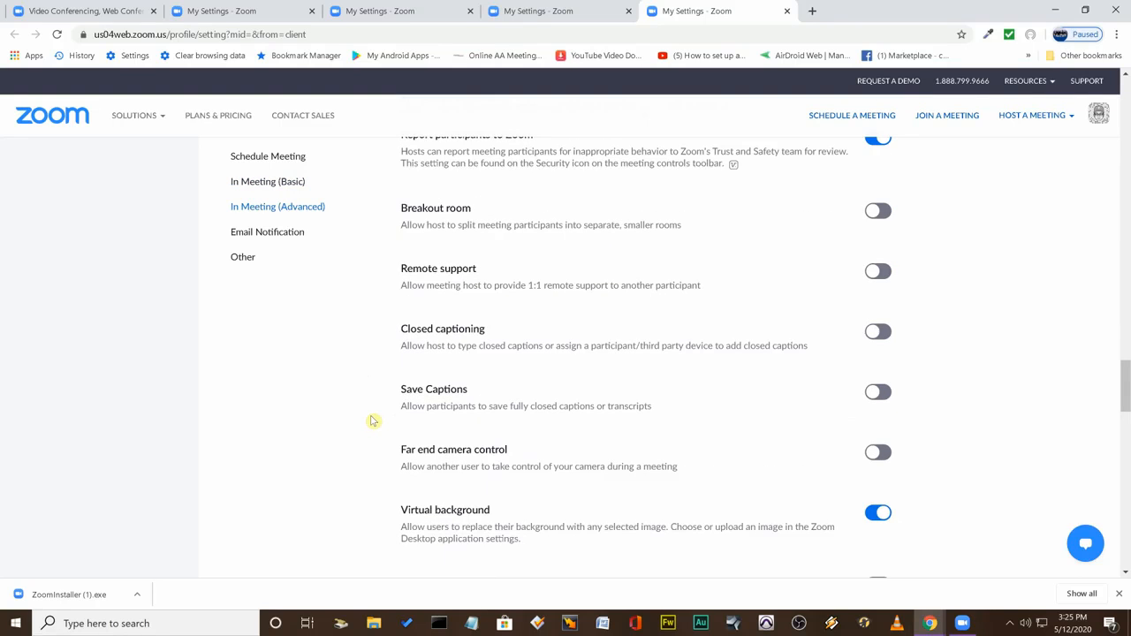
drag(651, 407, 482, 407)
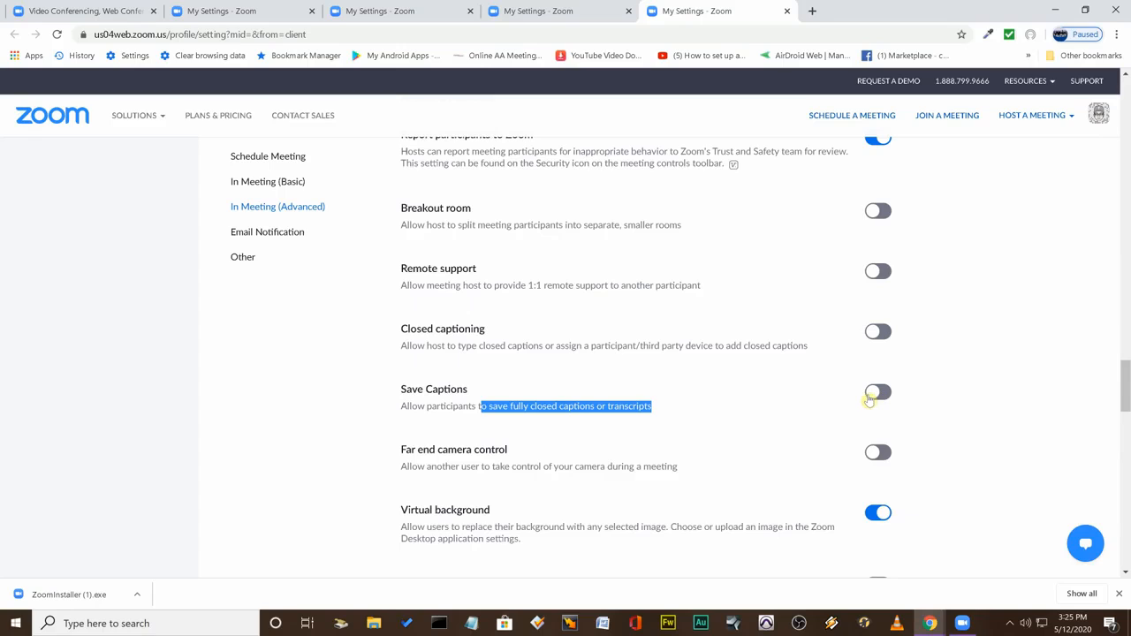
click(807, 401)
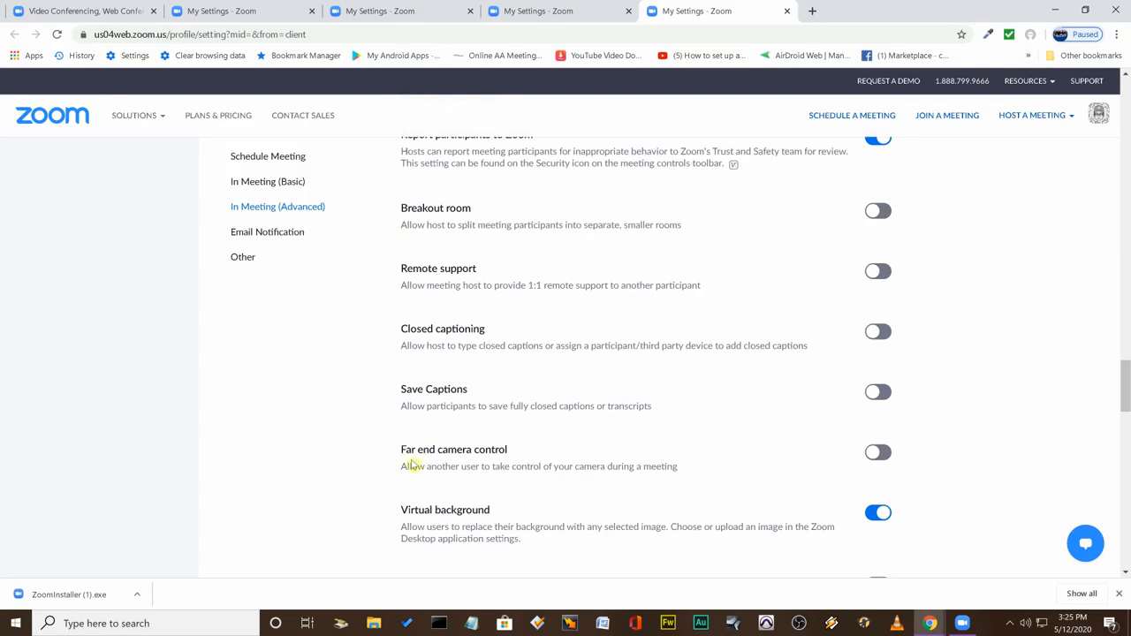
scroll(462, 450, down, 2)
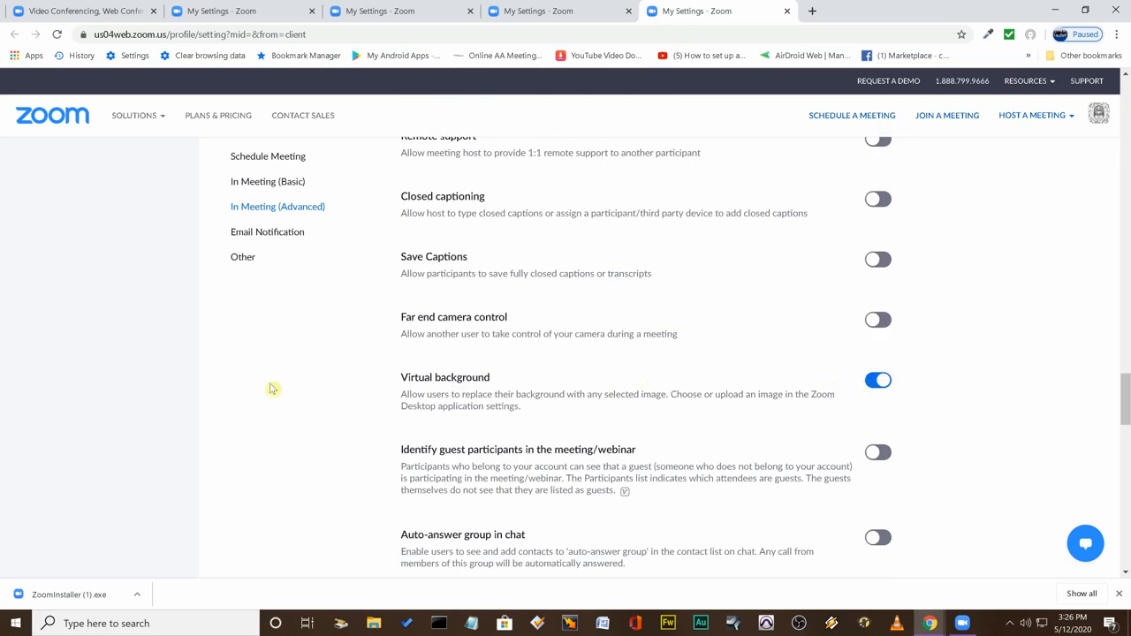
Turn on Identify guest participants in the meeting/webinar in the In Meeting (Advanced) settings.
scroll(325, 387, down, 1)
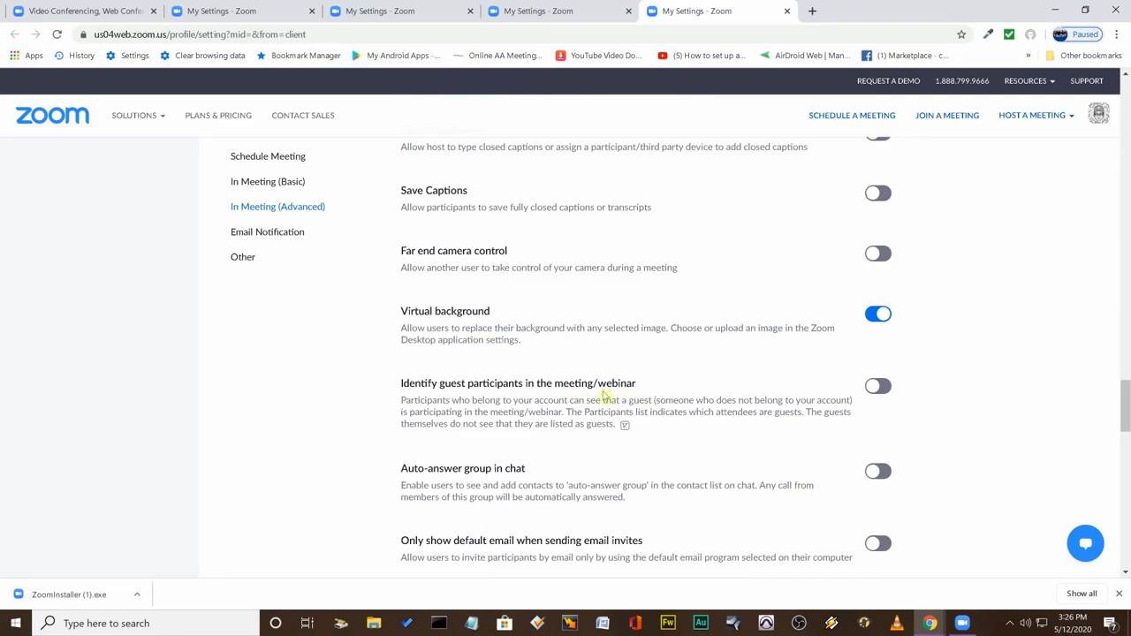
drag(410, 383, 579, 399)
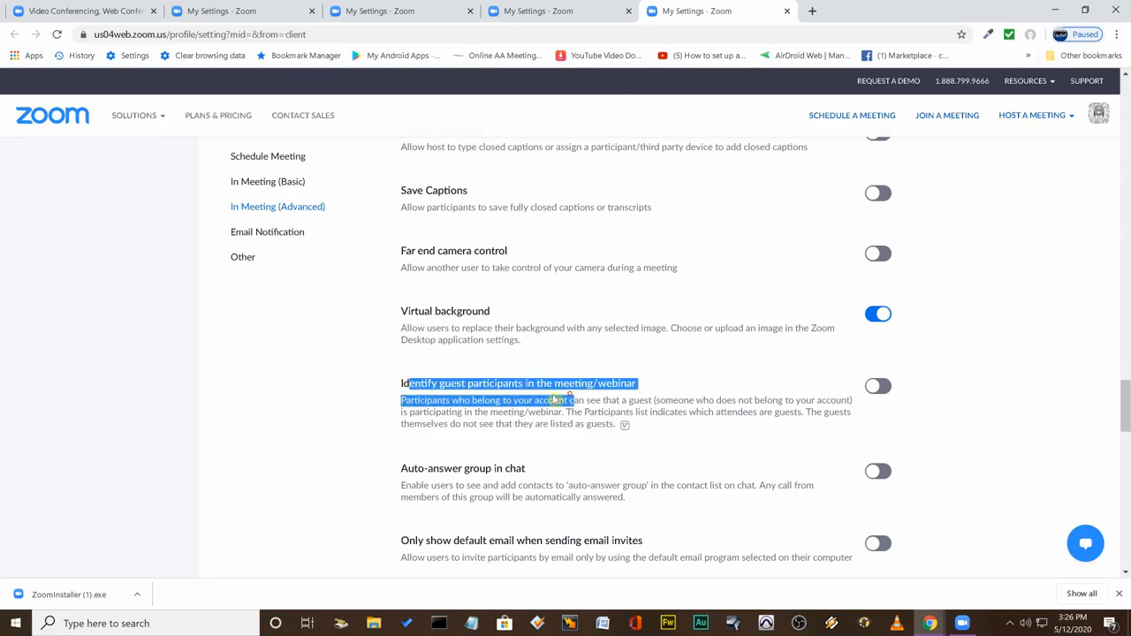
click(443, 400)
drag(460, 401, 588, 401)
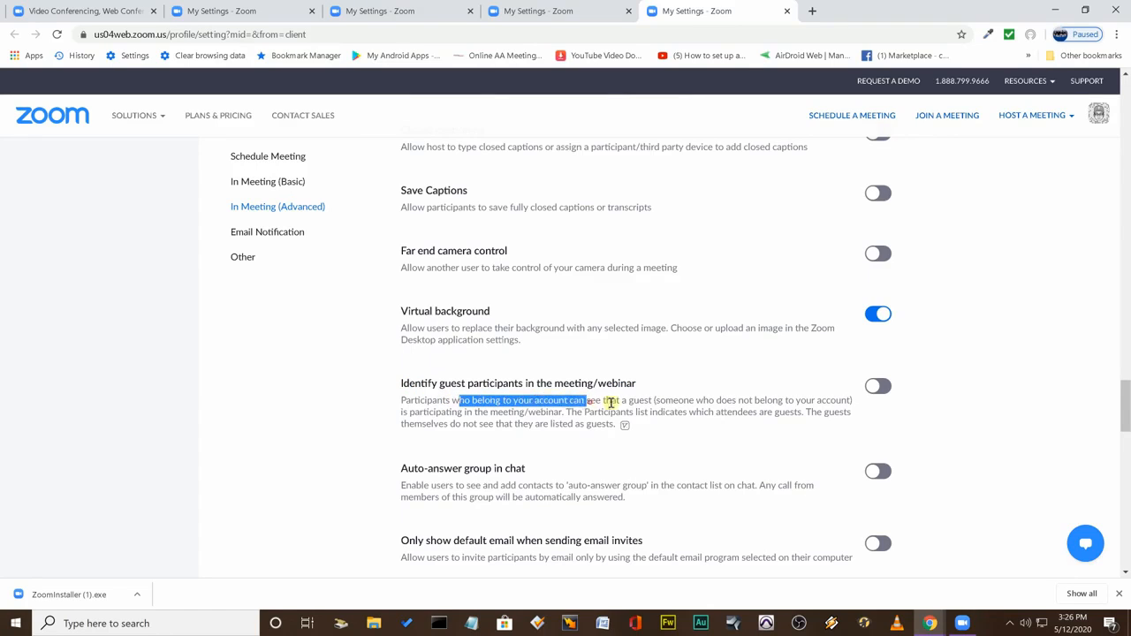
click(888, 388)
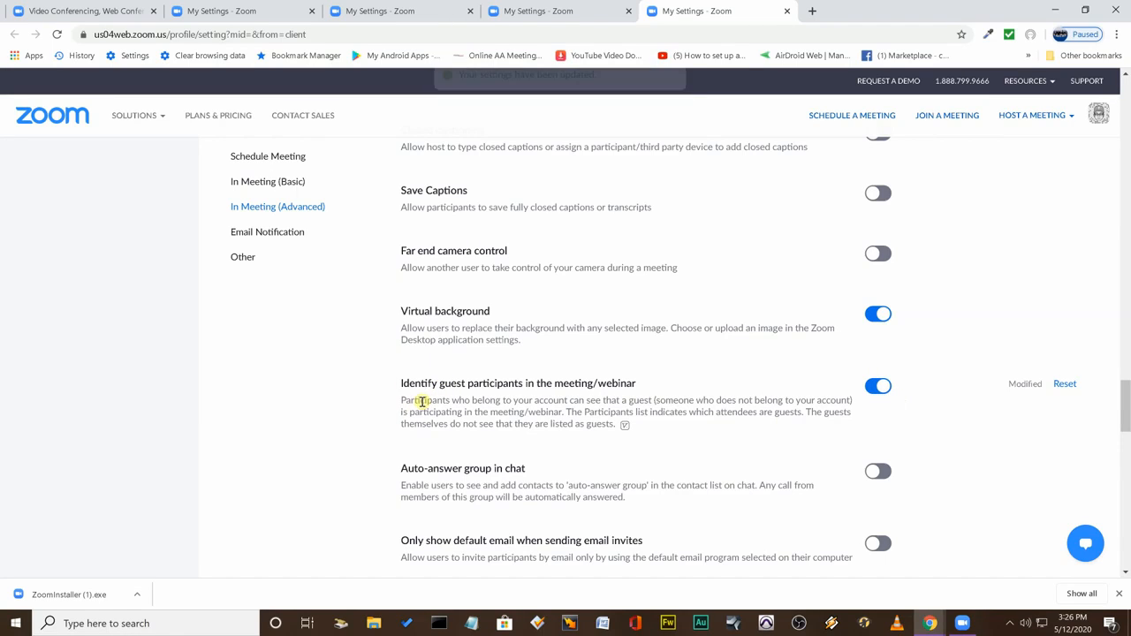
Turn off Chat in the In Meeting (Basic) settings and accept the change to its dependent settings.
scroll(405, 412, down, 1)
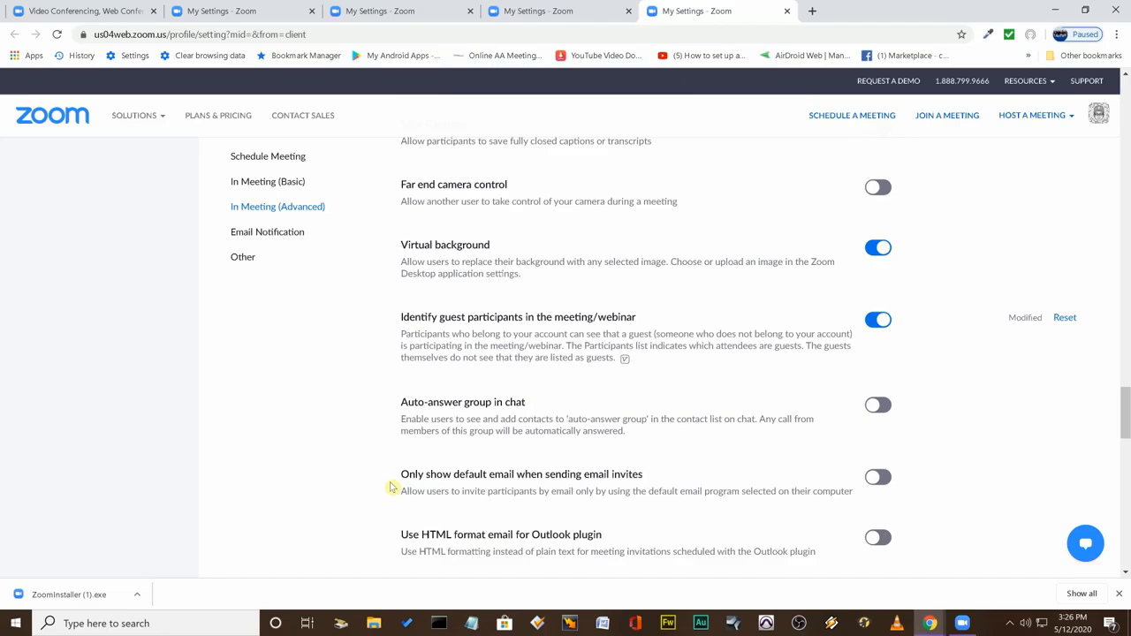
scroll(378, 369, up, 15)
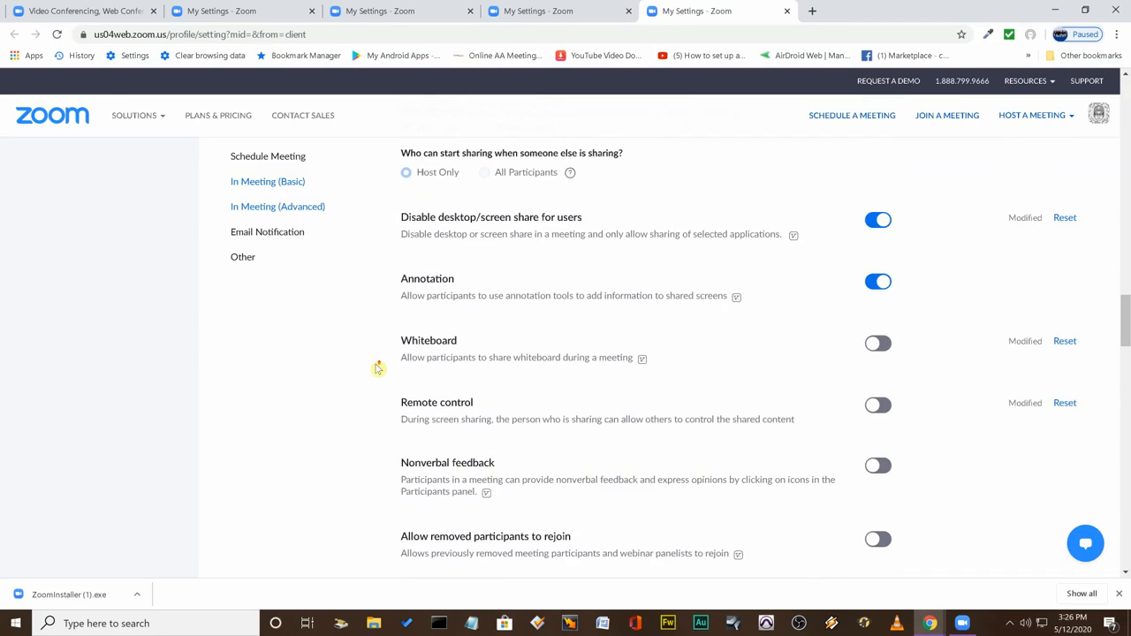
scroll(379, 368, up, 4)
scroll(378, 368, up, 6)
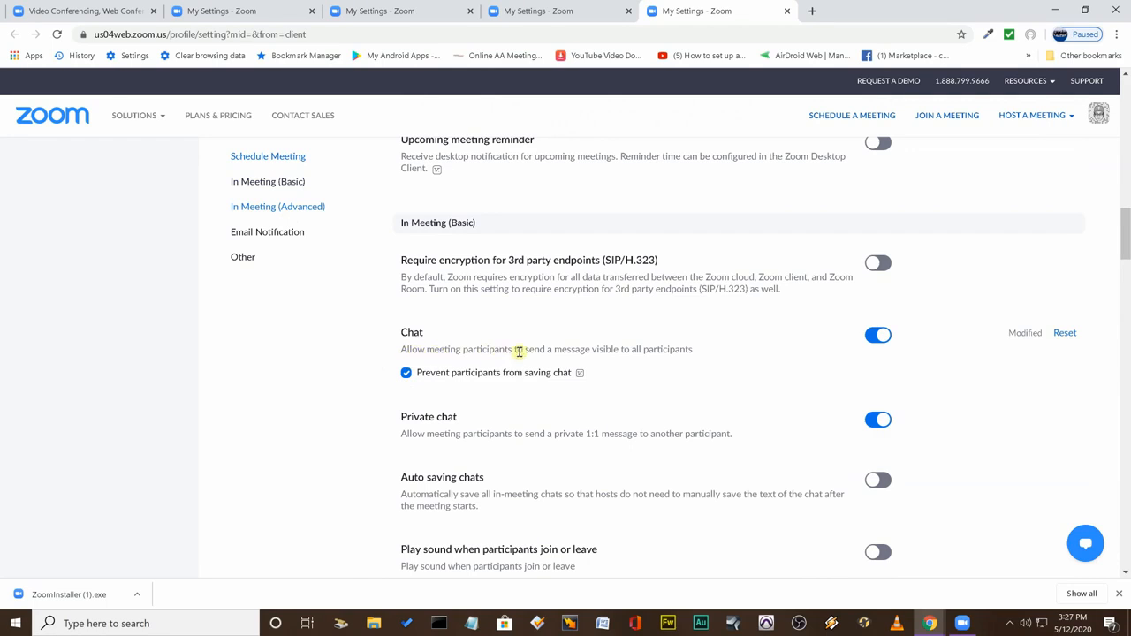
click(865, 340)
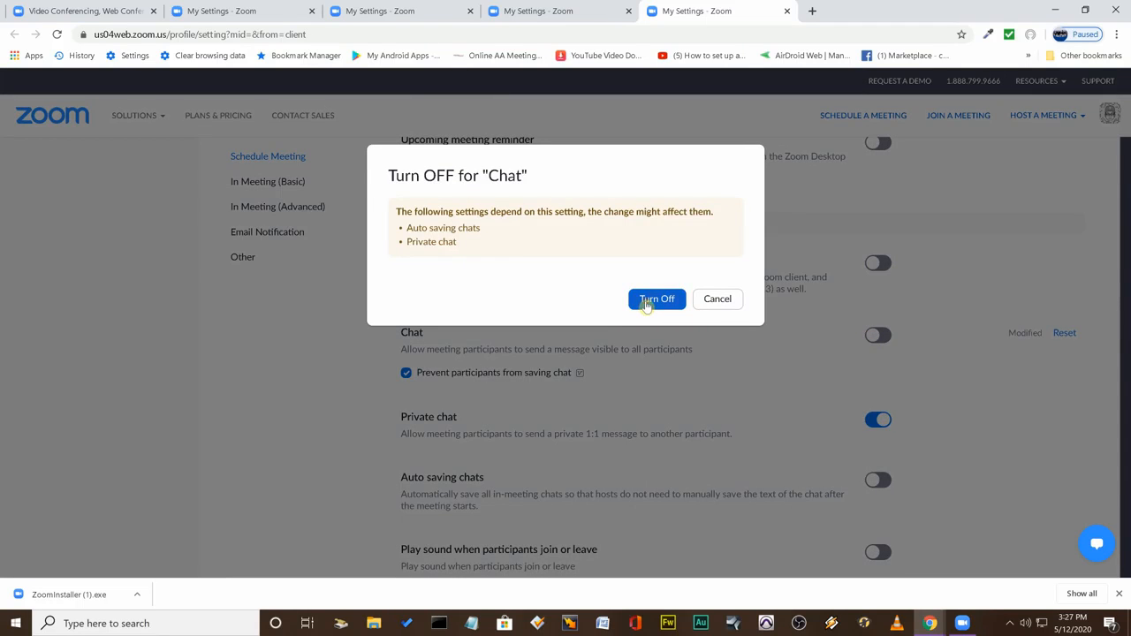
click(655, 300)
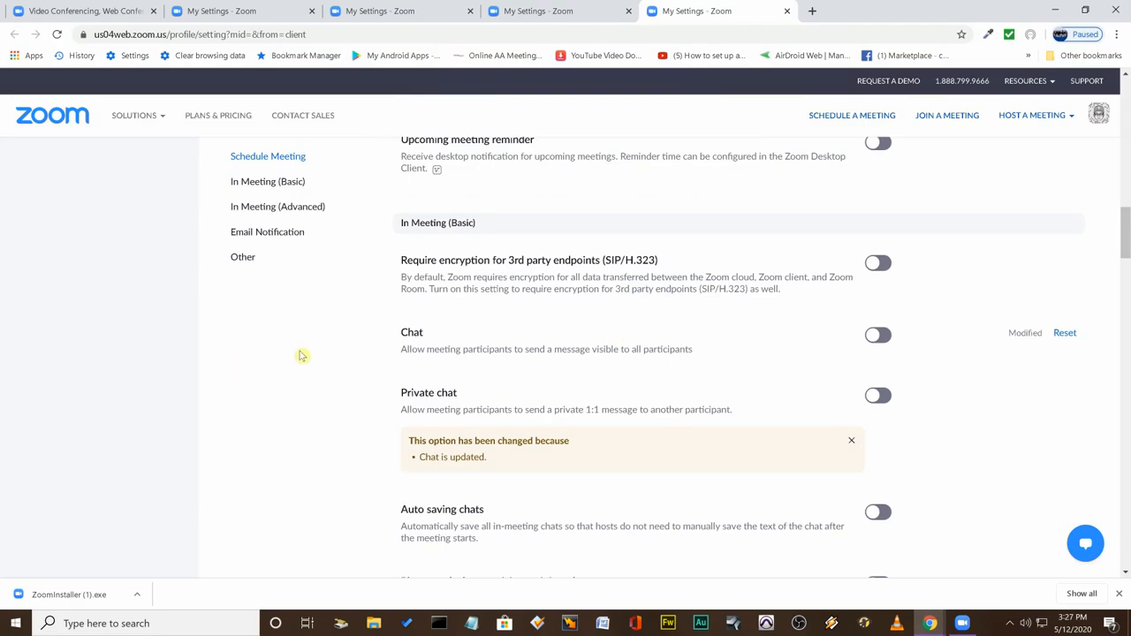
Turn off File transfer so hosts and participants cannot send files through the in-meeting chat.
scroll(362, 316, up, 2)
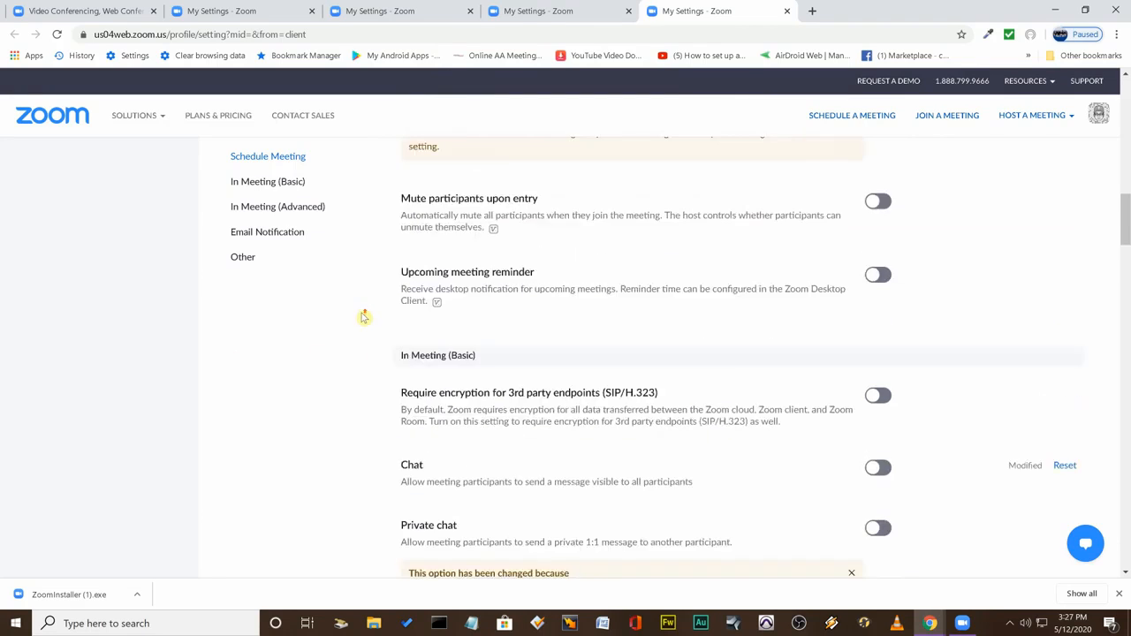
scroll(364, 318, up, 2)
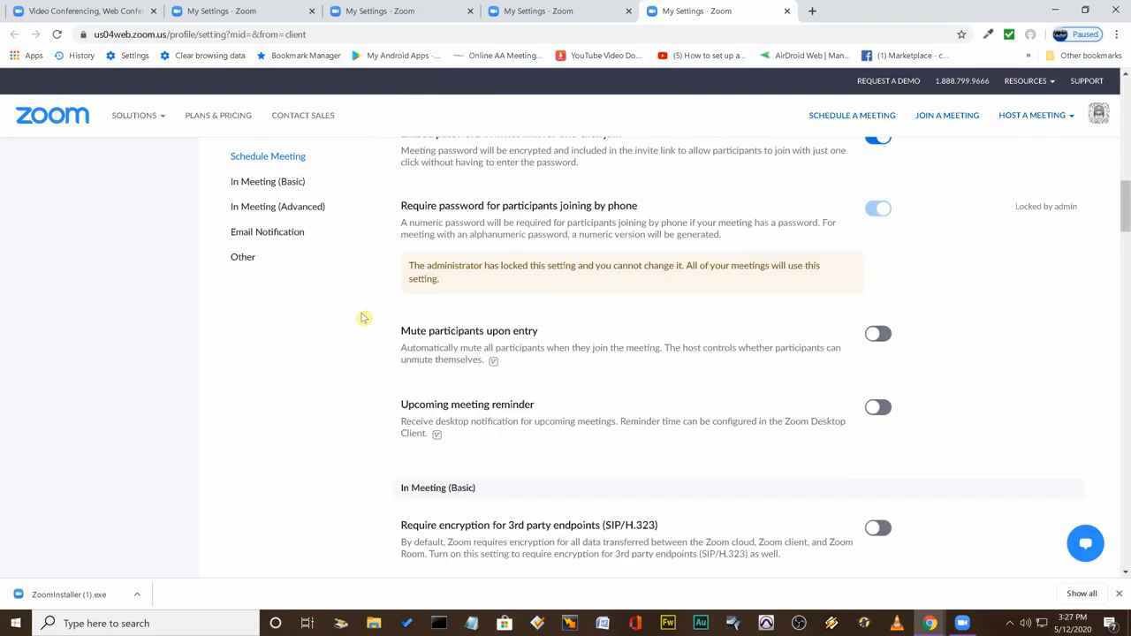
scroll(364, 318, up, 1)
scroll(364, 318, down, 7)
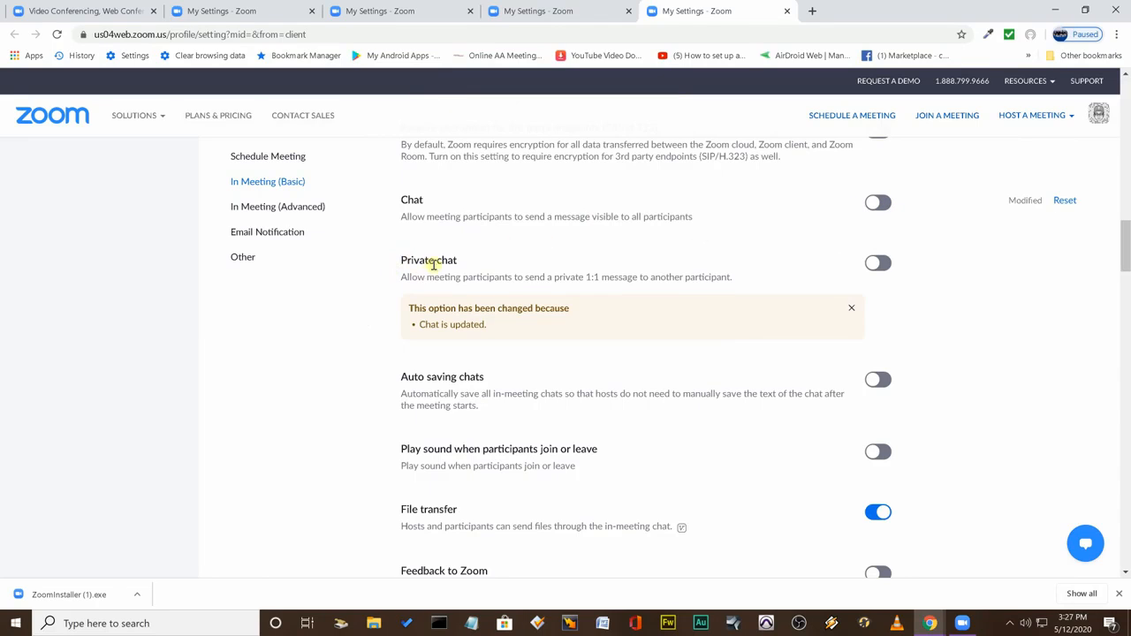
drag(397, 280, 456, 277)
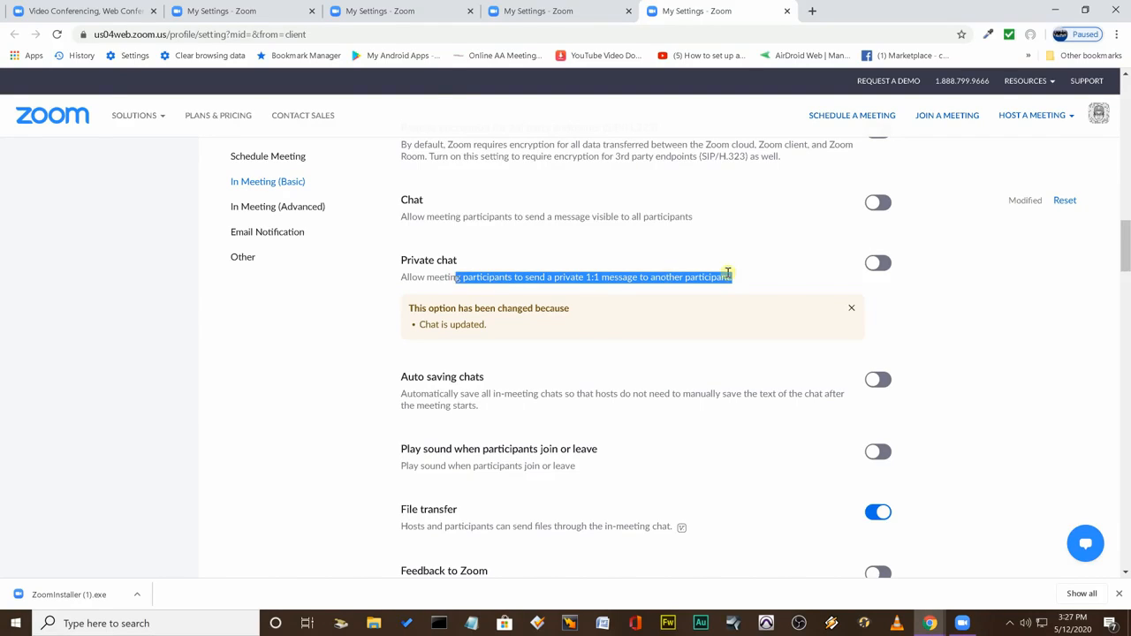
click(824, 260)
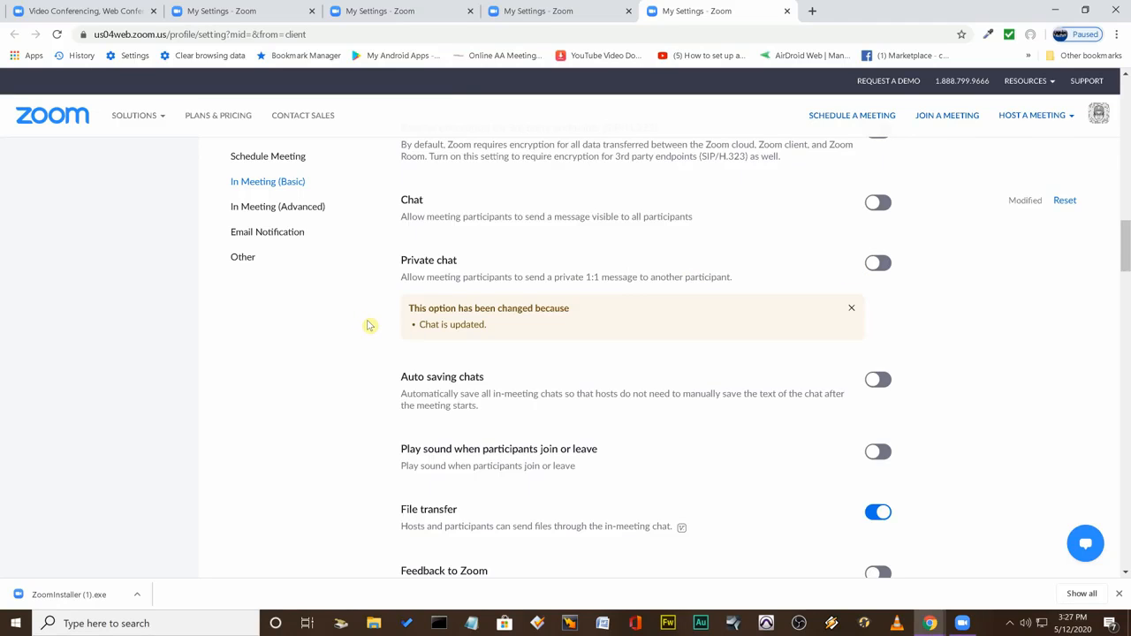
scroll(370, 326, down, 1)
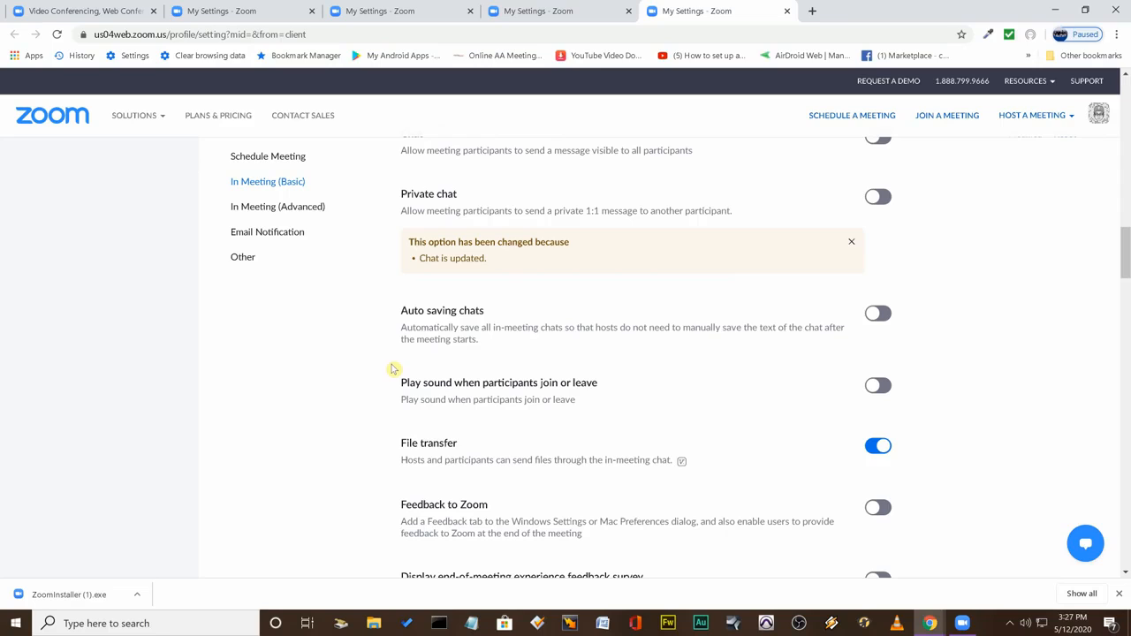
drag(413, 459, 663, 460)
click(877, 448)
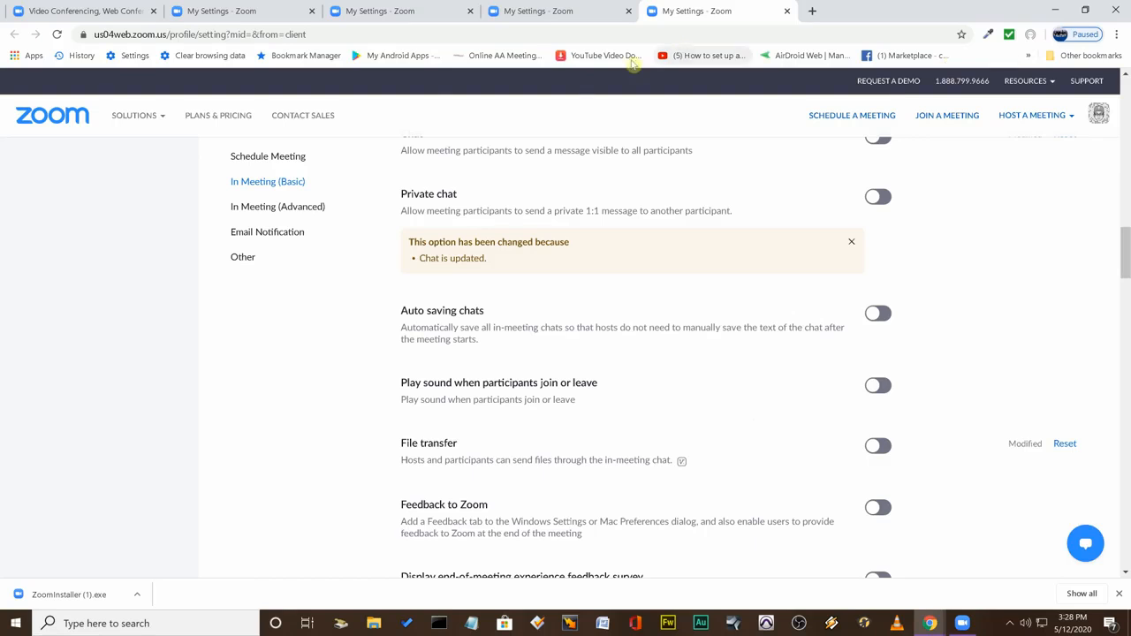
Review the Schedule Meeting options from Host video through Audio Type to the Personal Meeting ID settings.
scroll(329, 321, up, 15)
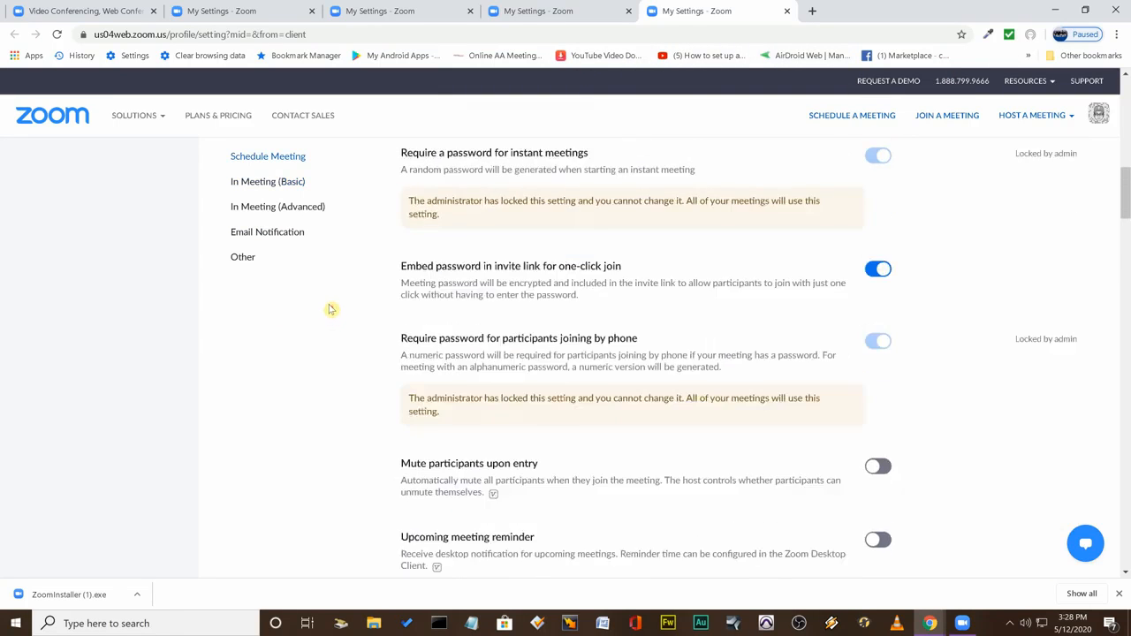
scroll(331, 293, up, 4)
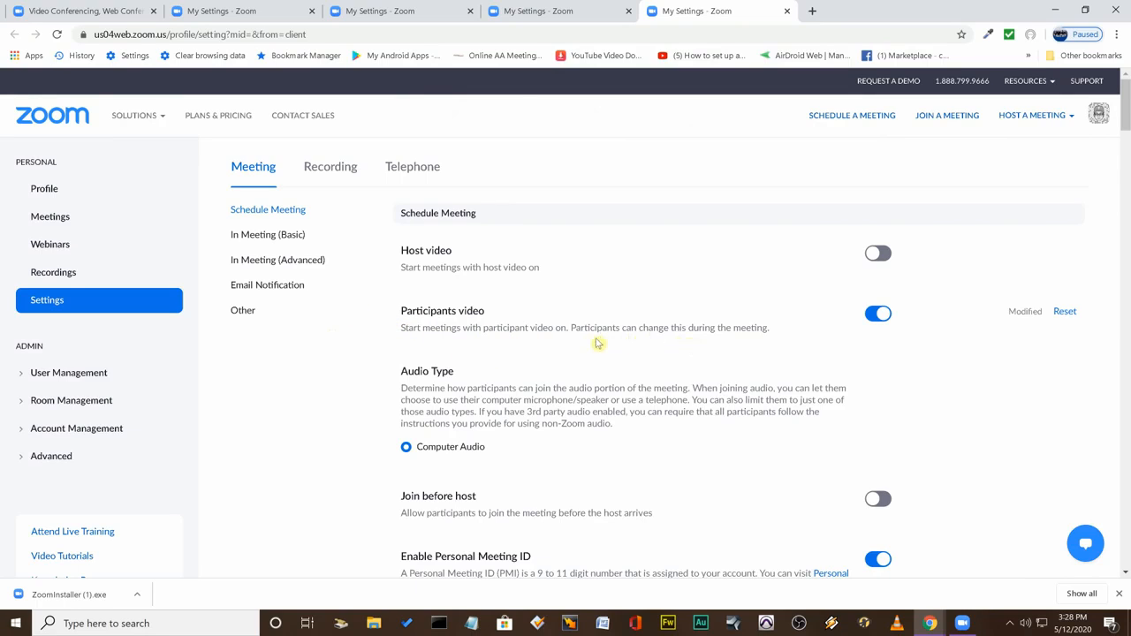
scroll(389, 371, down, 1)
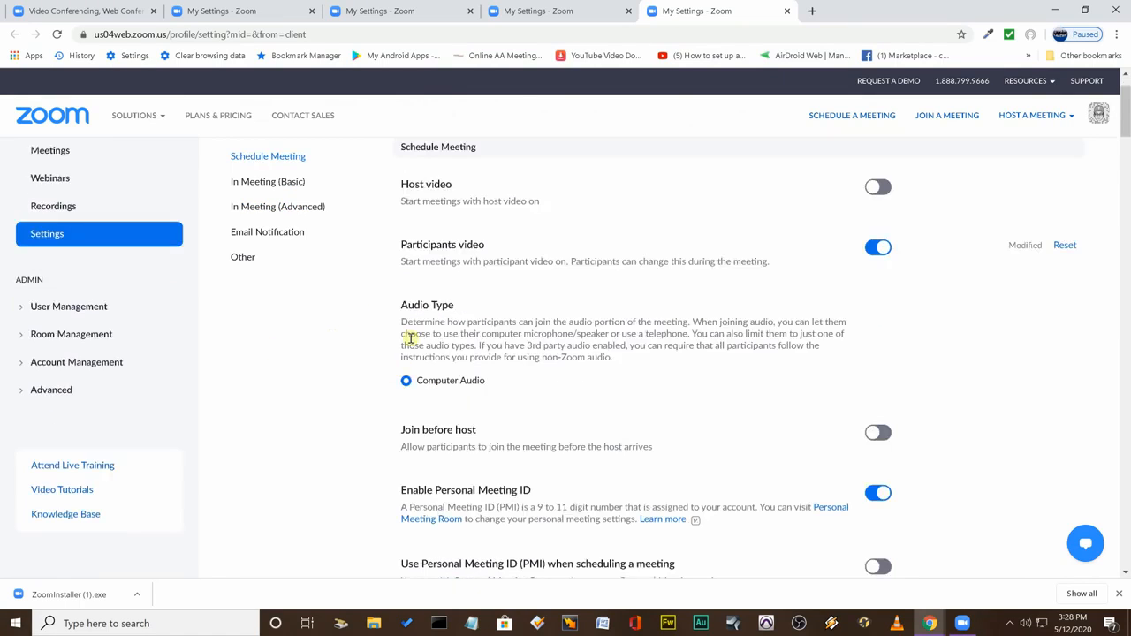
drag(449, 333, 583, 323)
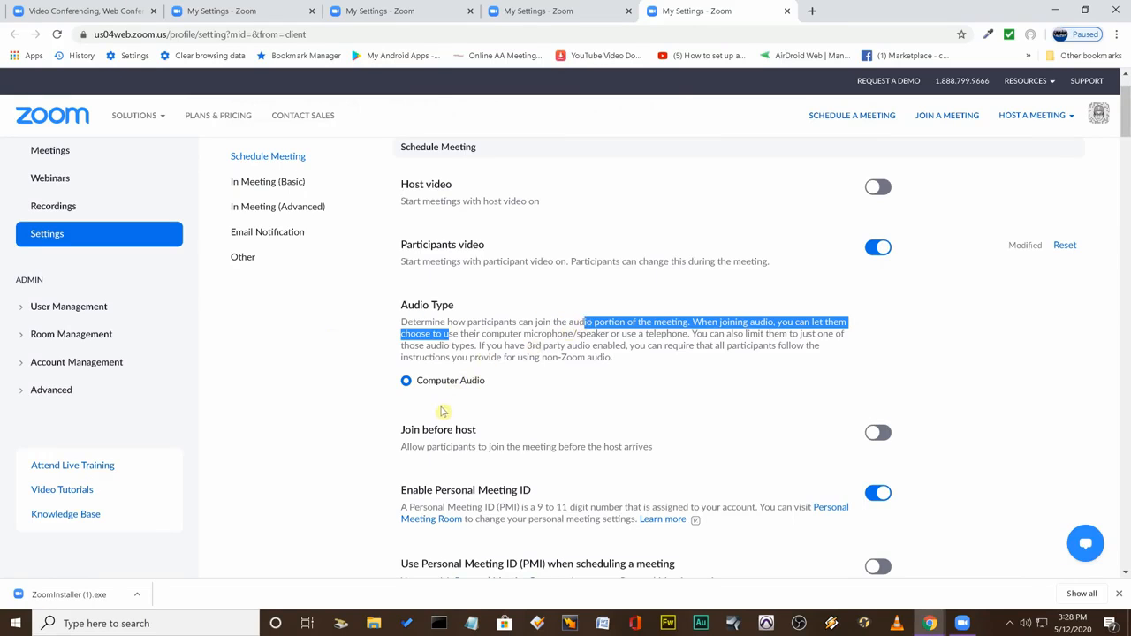
scroll(406, 431, down, 1)
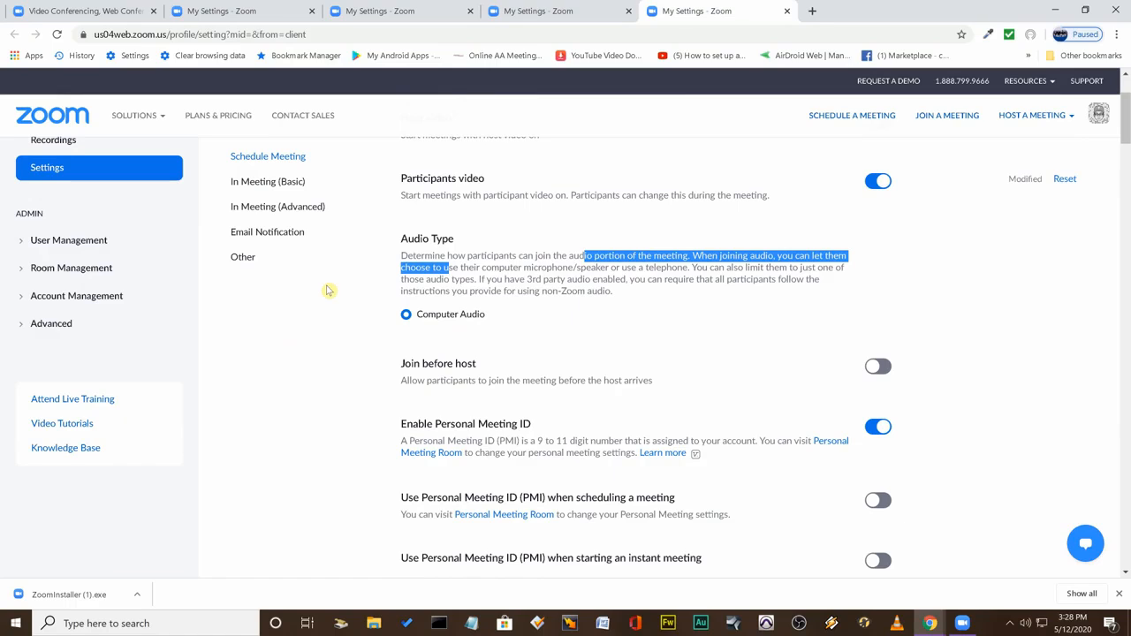
Switch to the Zoom desktop client, start a new meeting with computer audio and open its microphone and speaker options.
click(1061, 11)
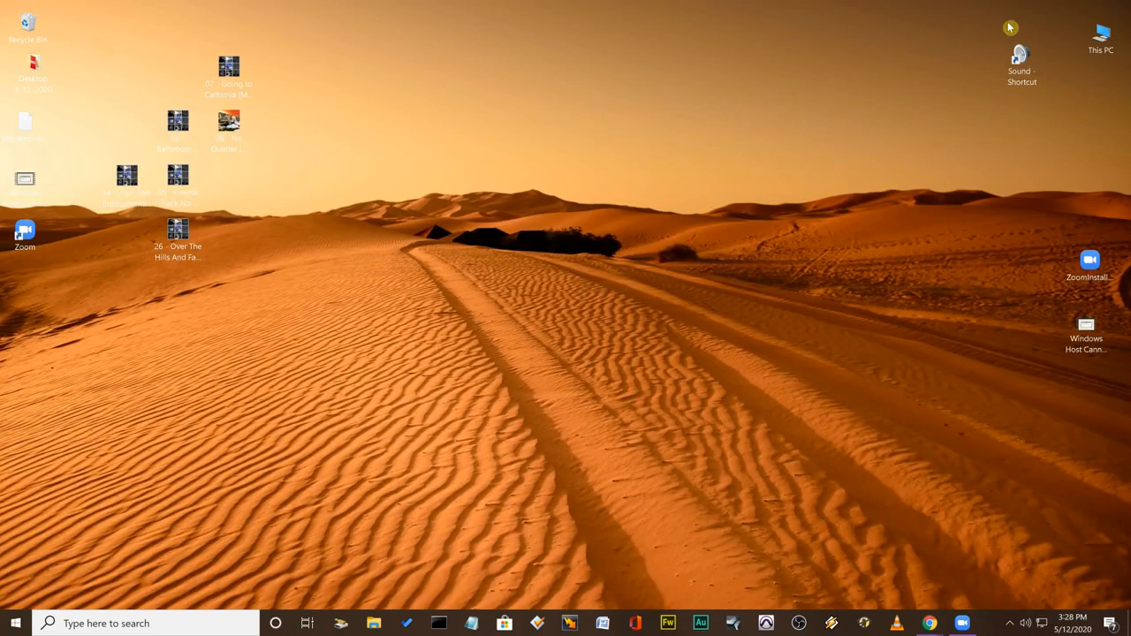
click(191, 281)
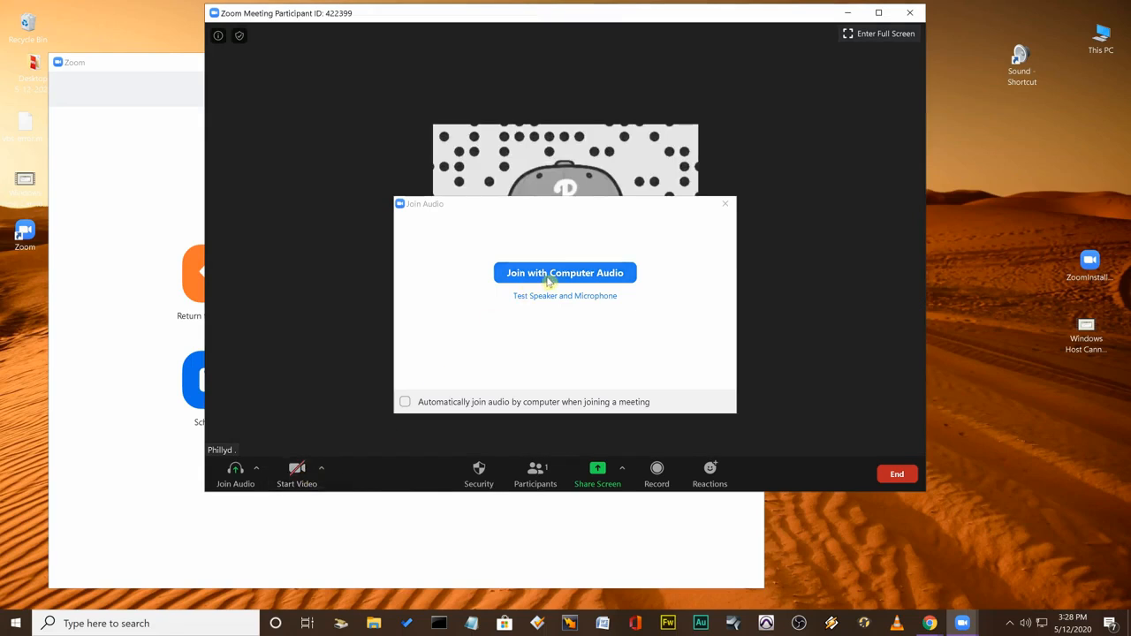
click(549, 281)
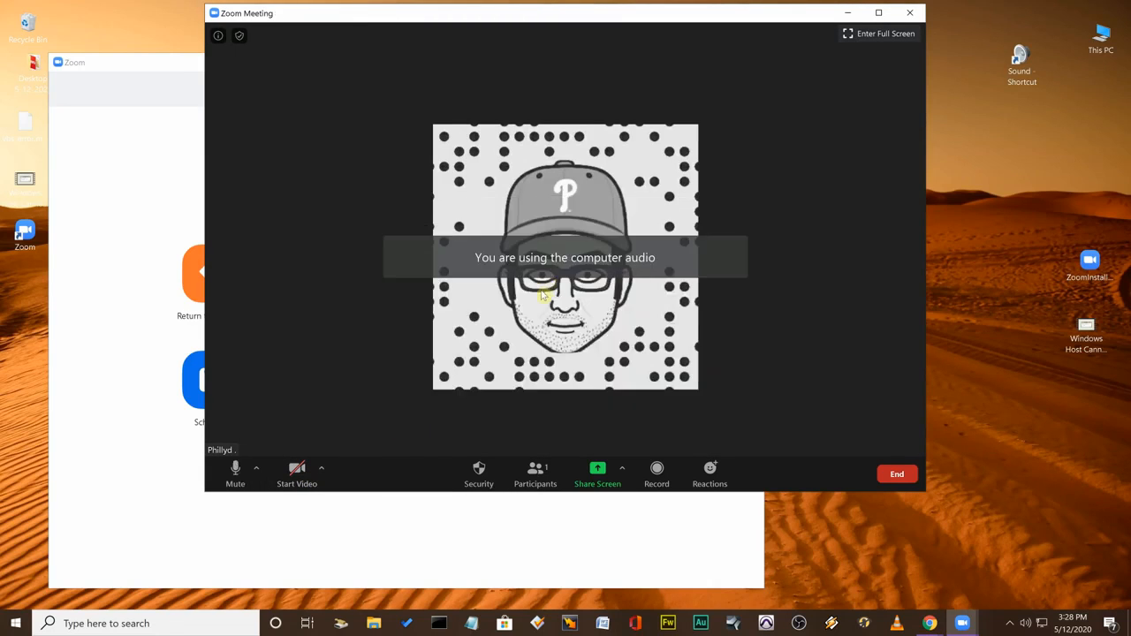
click(255, 475)
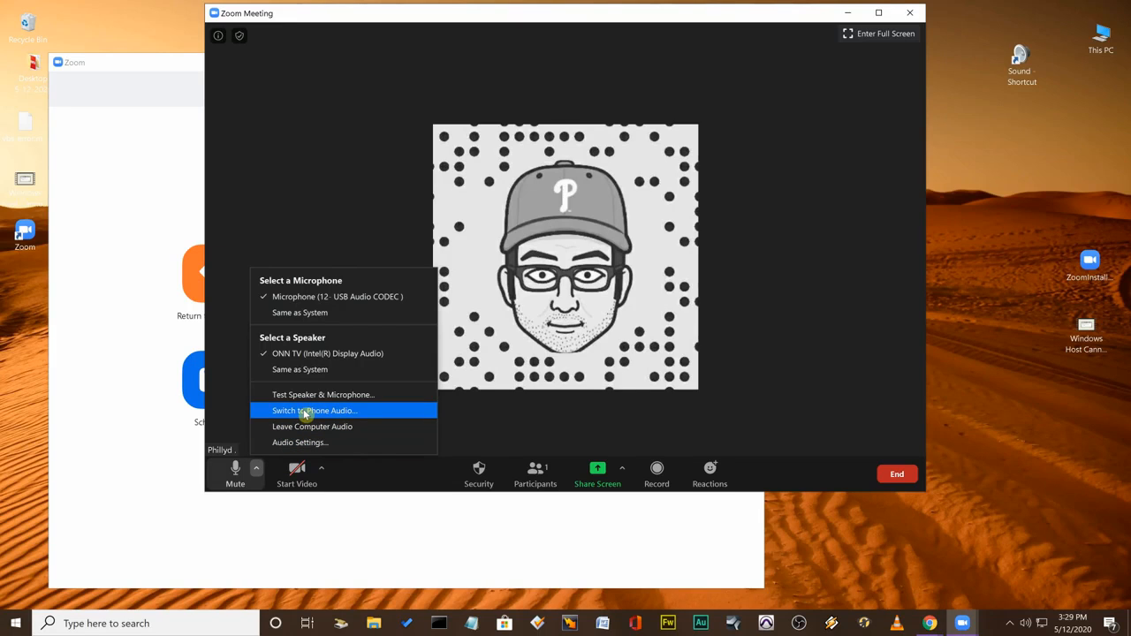
Show the participants list and mute all current and new participants without allowing them to unmute themselves.
click(534, 473)
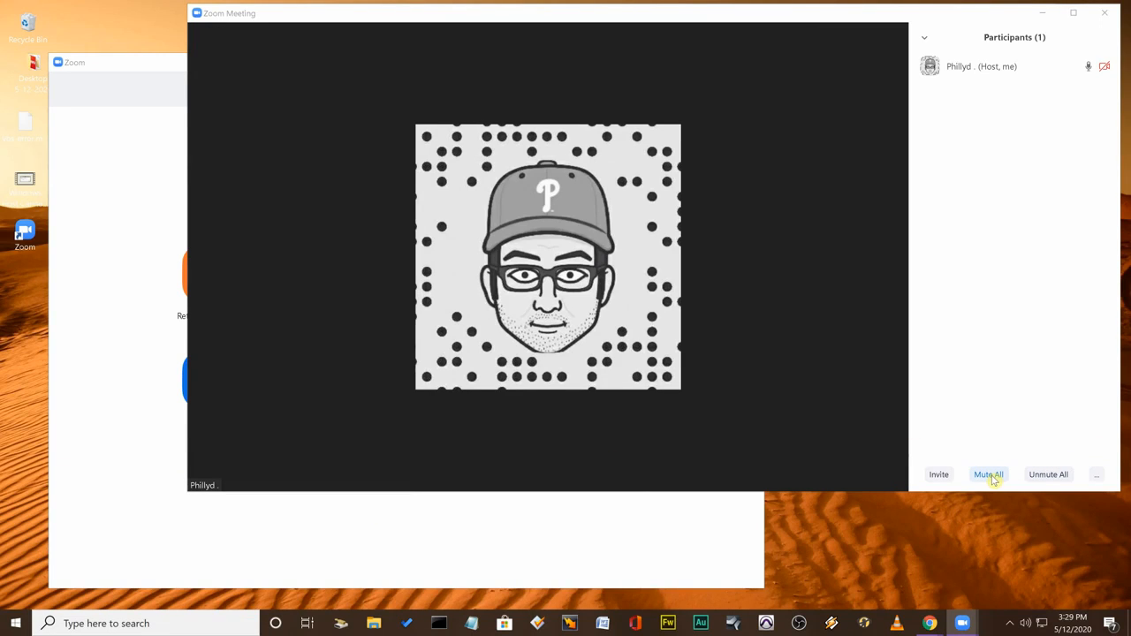
click(989, 475)
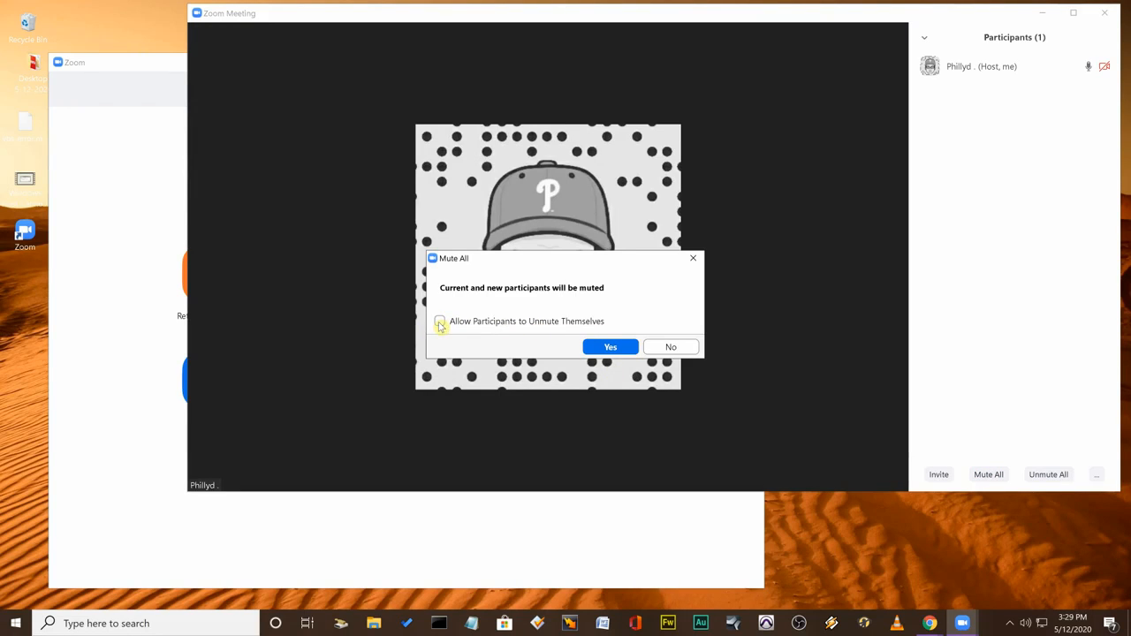
click(601, 348)
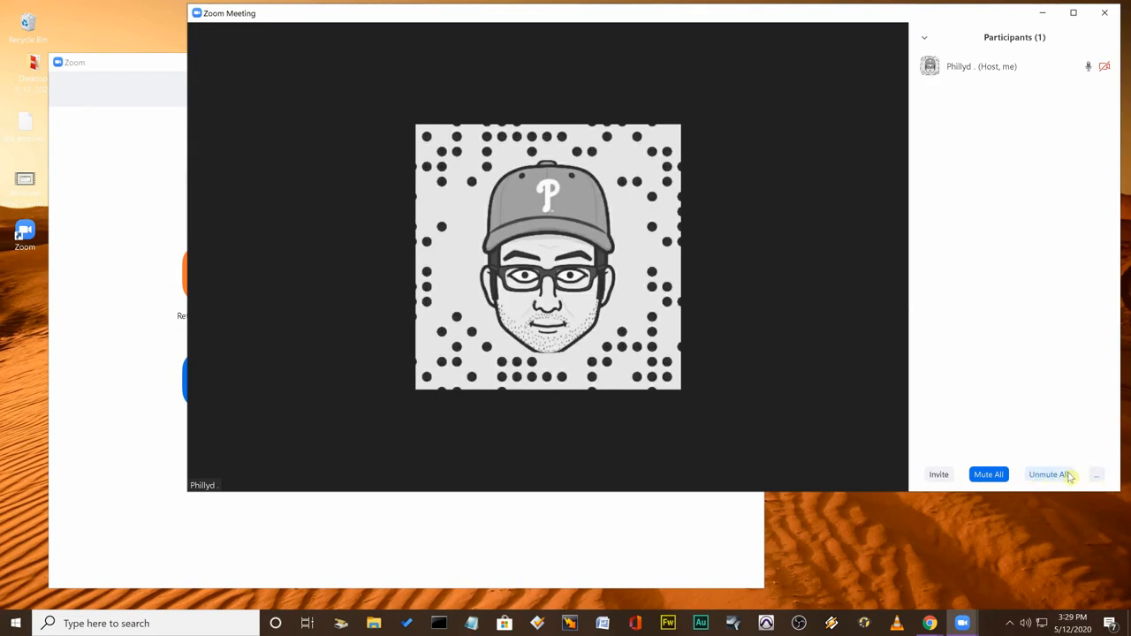
Disallow participants from renaming themselves and turn on Play Enter/Exit Chime for the meeting.
click(1098, 478)
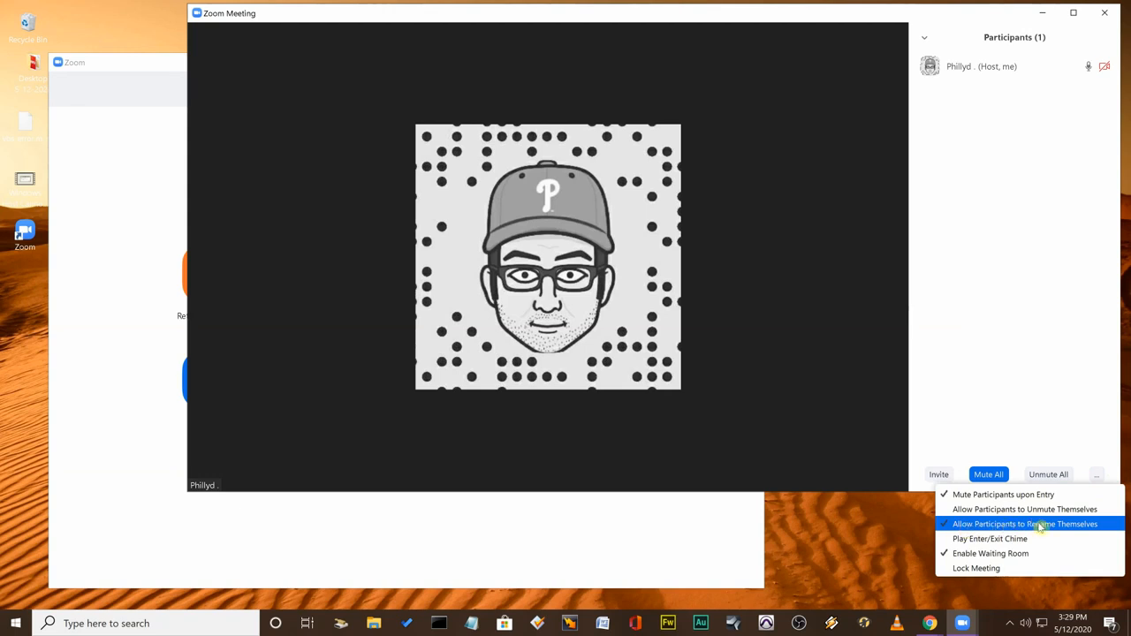
click(940, 524)
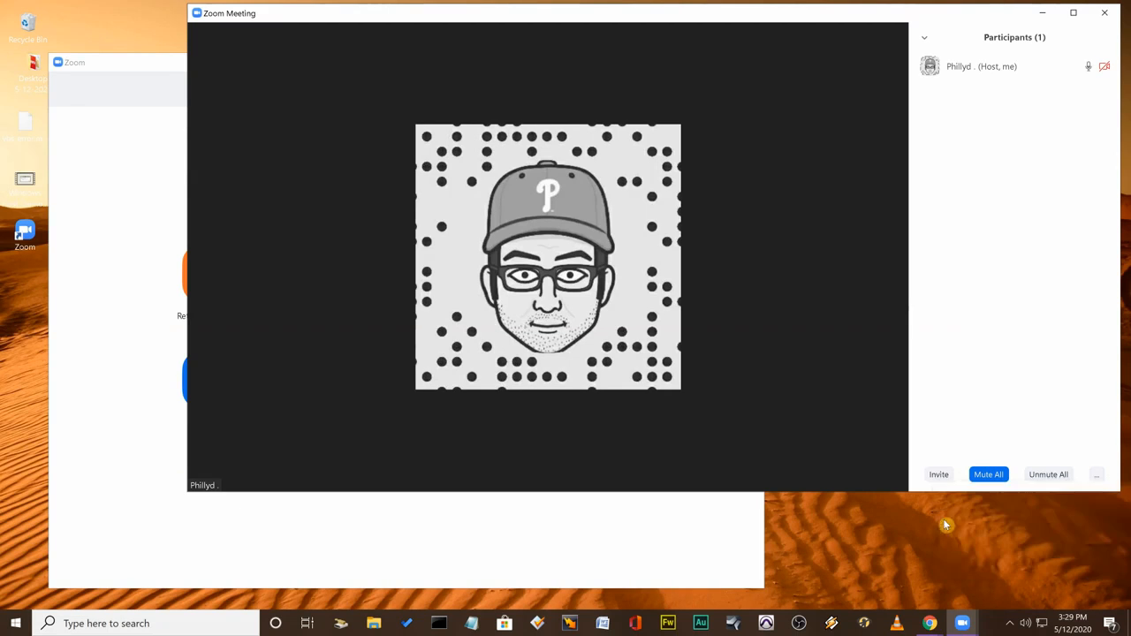
click(1097, 477)
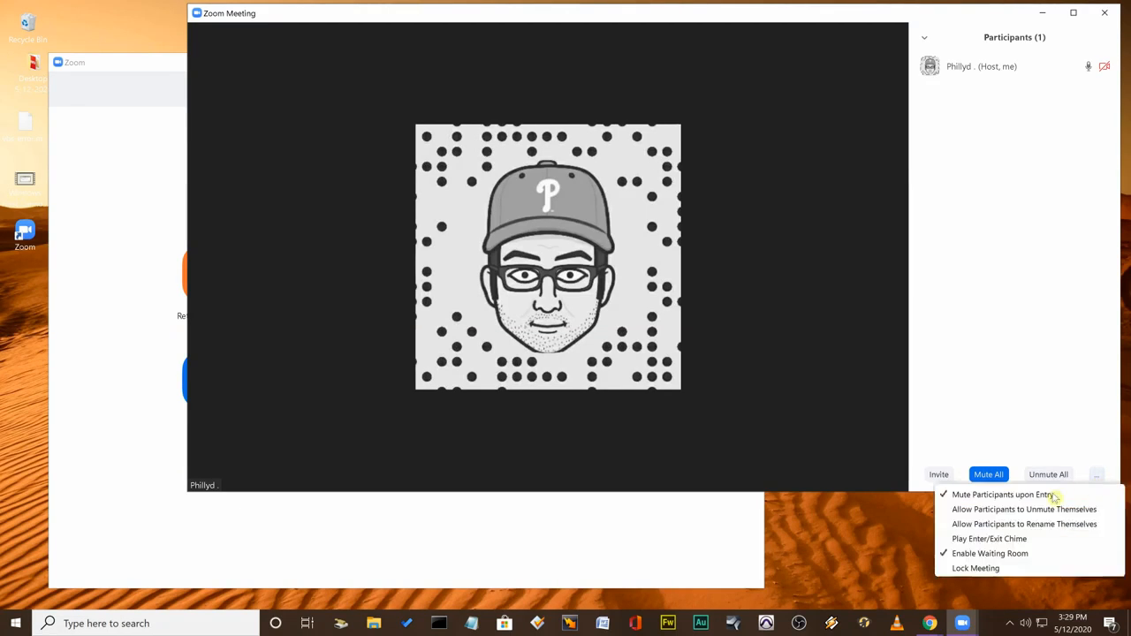
click(945, 541)
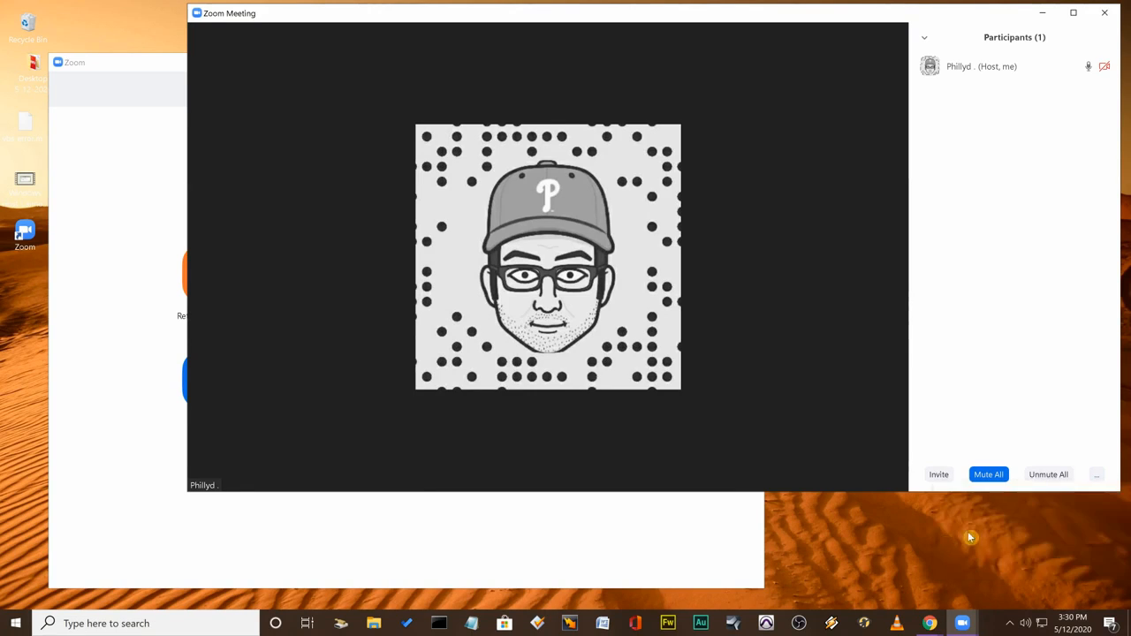
Turn off the waiting room for the current meeting.
click(1095, 475)
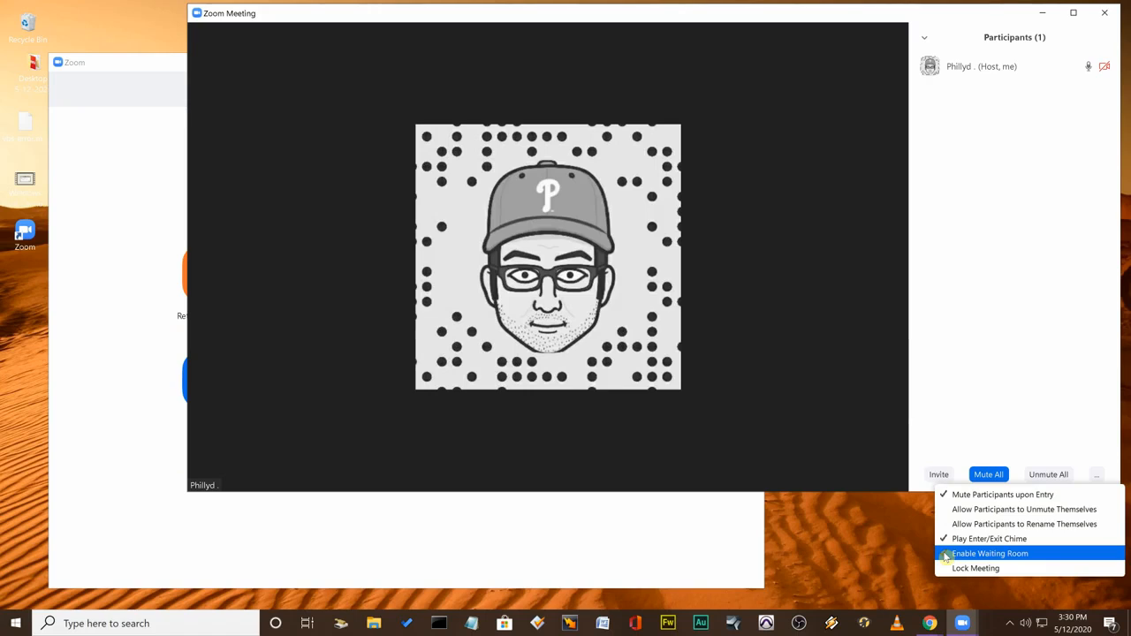
click(989, 554)
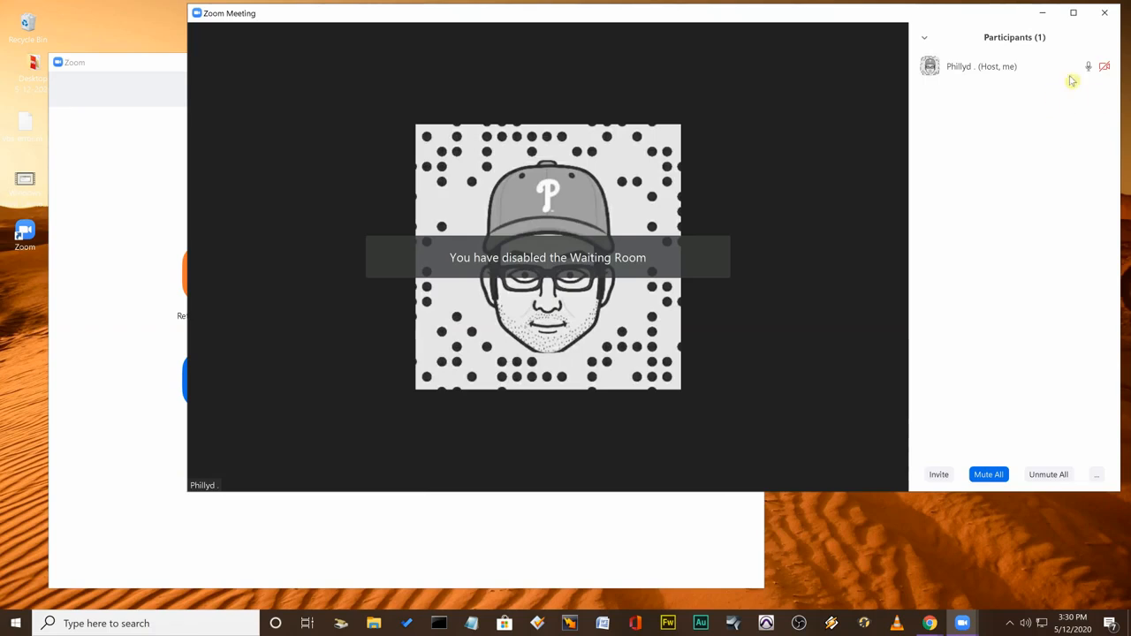
mouse_move(1080, 60)
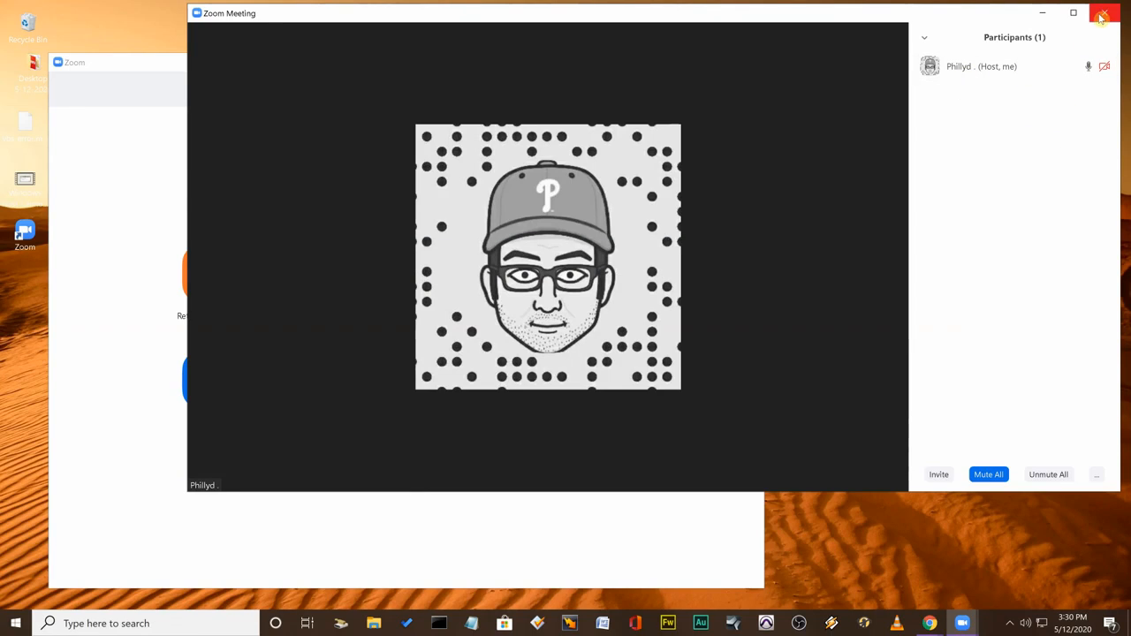